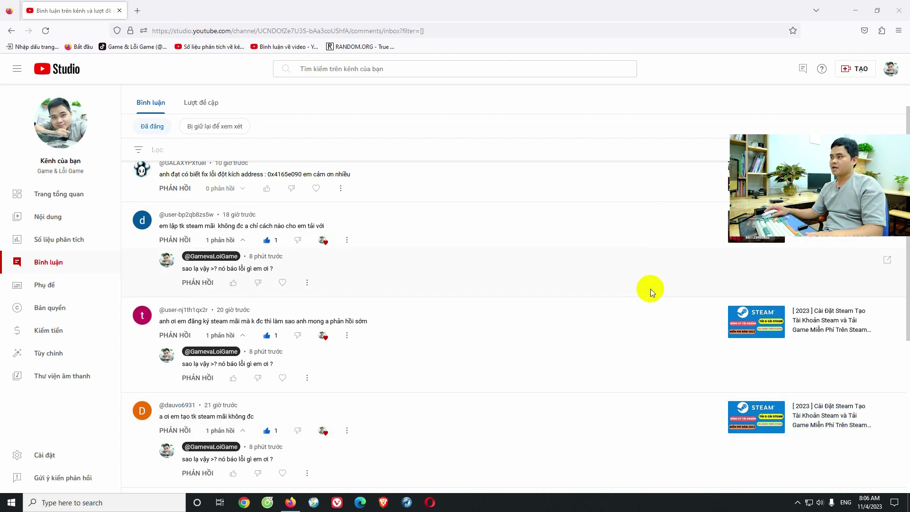
# Step: Minimize the Firefox window showing the YouTube Studio comments page
pyautogui.click(855, 10)
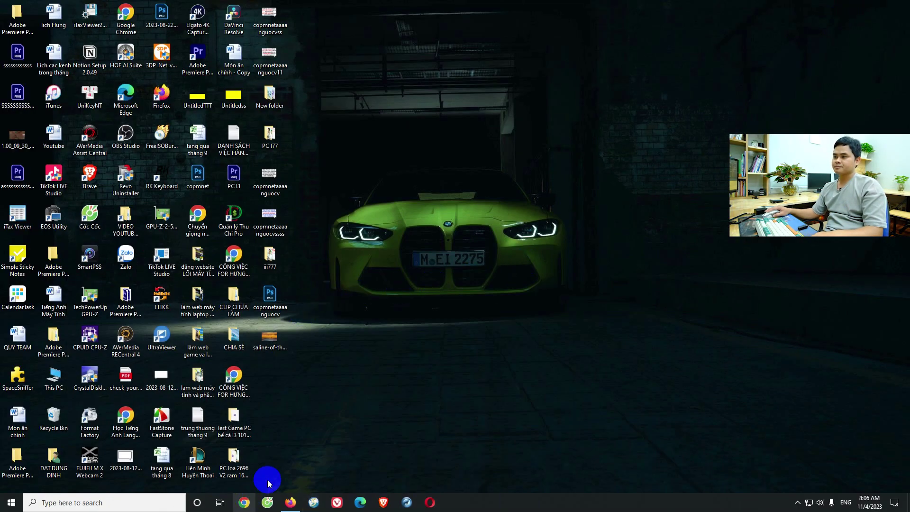
# Step: Open a new Chrome incognito window on the google.com homepage
pyautogui.click(245, 501)
pyautogui.hotkey('ctrl', 'shift', 'n')
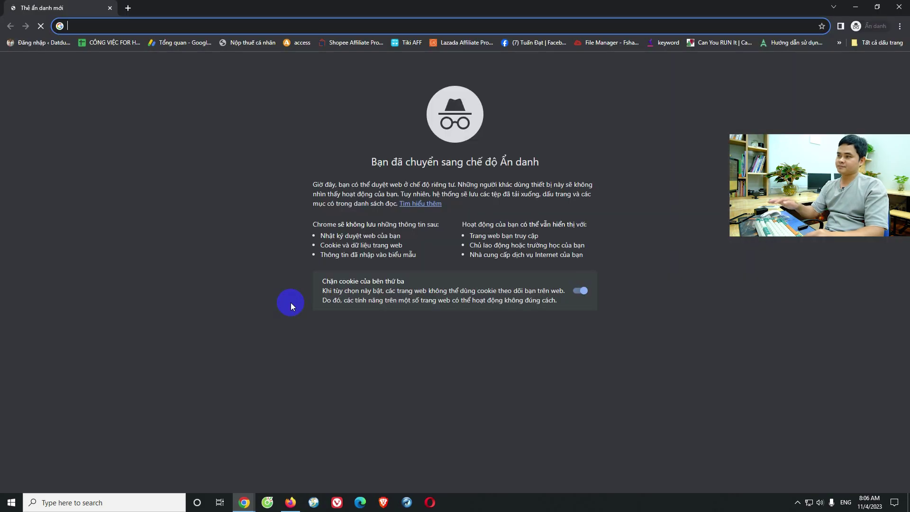
pyautogui.write('g')
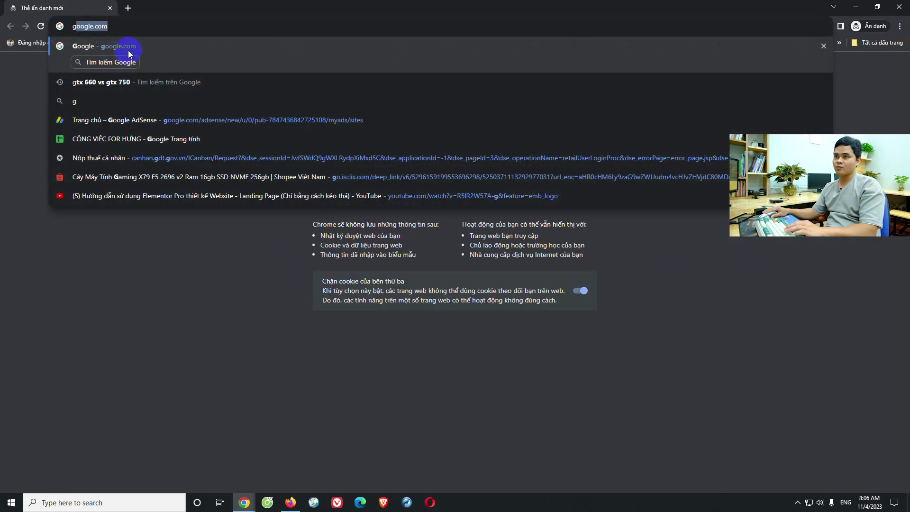
pyautogui.click(127, 50)
# Step: Search Google for steam and open the official Steam website result
pyautogui.click(401, 244)
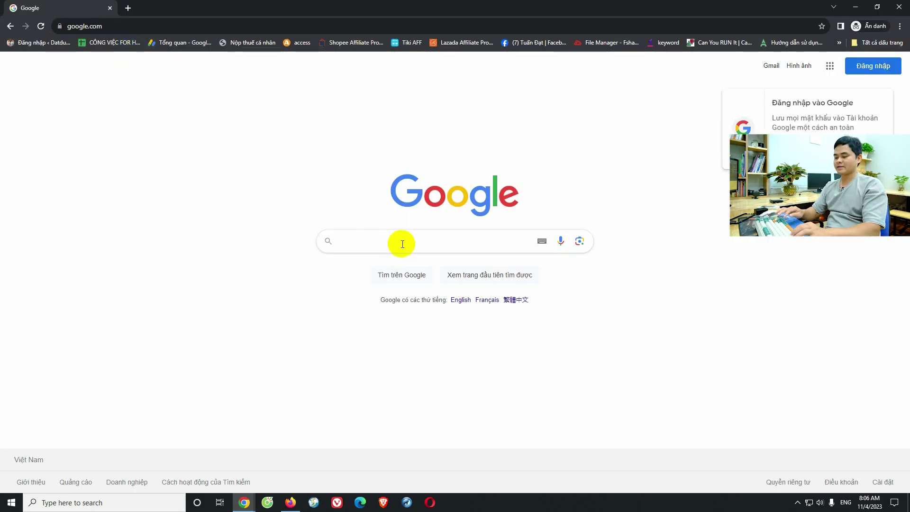
pyautogui.write('steam')
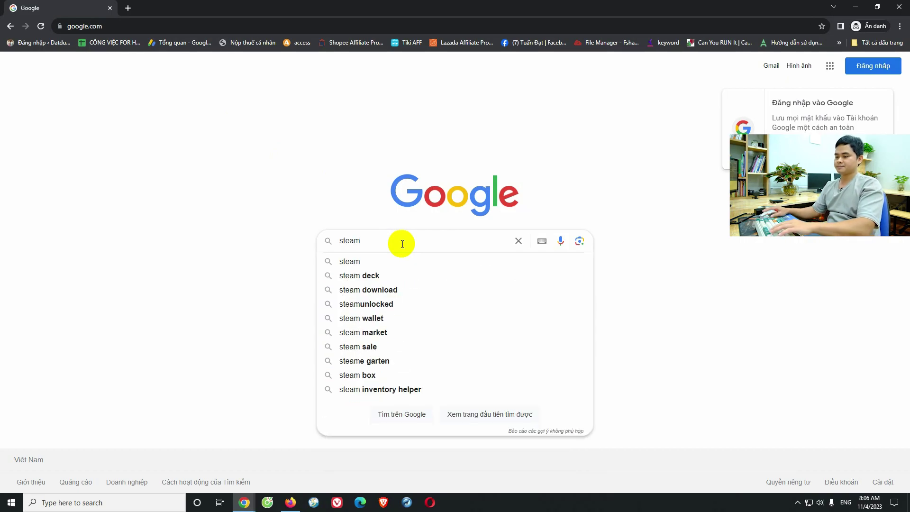
pyautogui.click(371, 262)
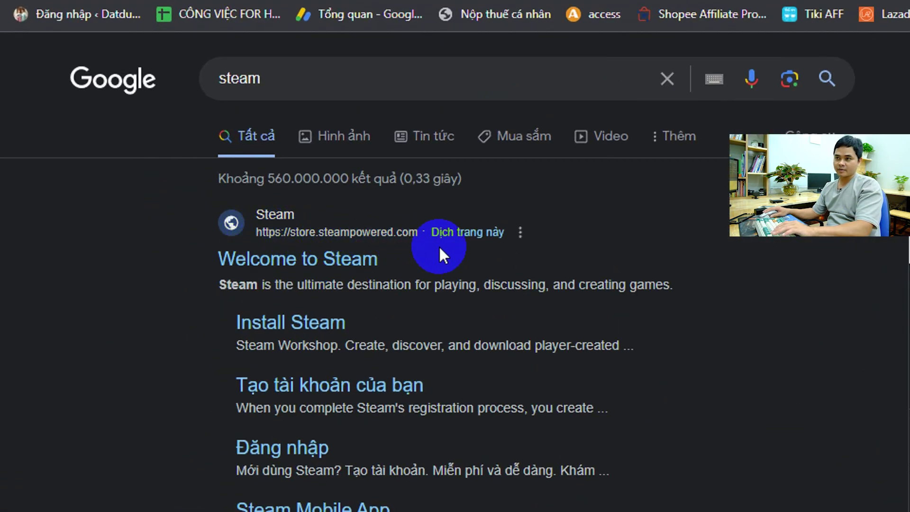
pyautogui.click(252, 223)
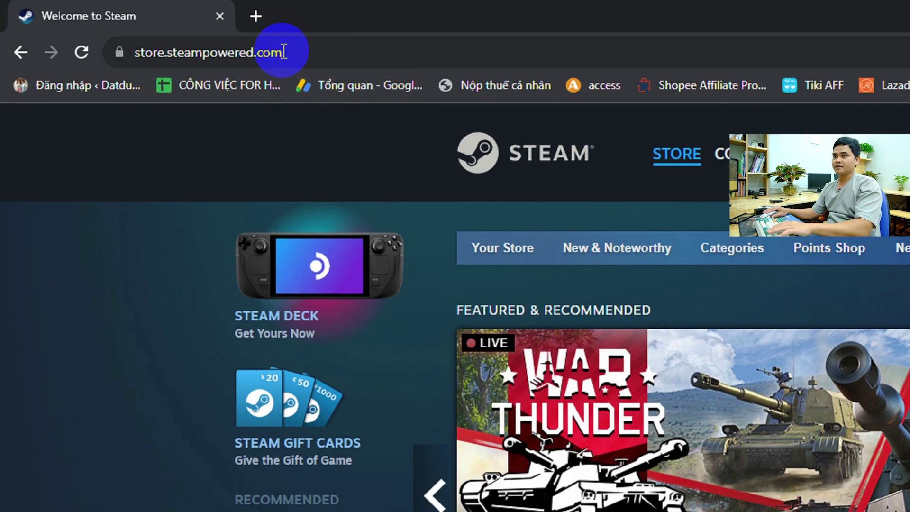
# Step: Download SteamSetup.exe from the Steam About page and save it to the Desktop
pyautogui.click(54, 19)
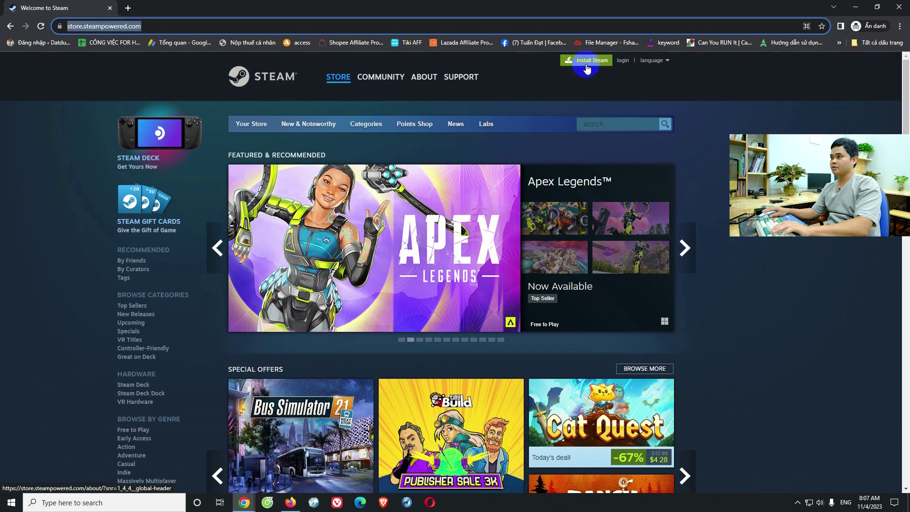
pyautogui.click(455, 120)
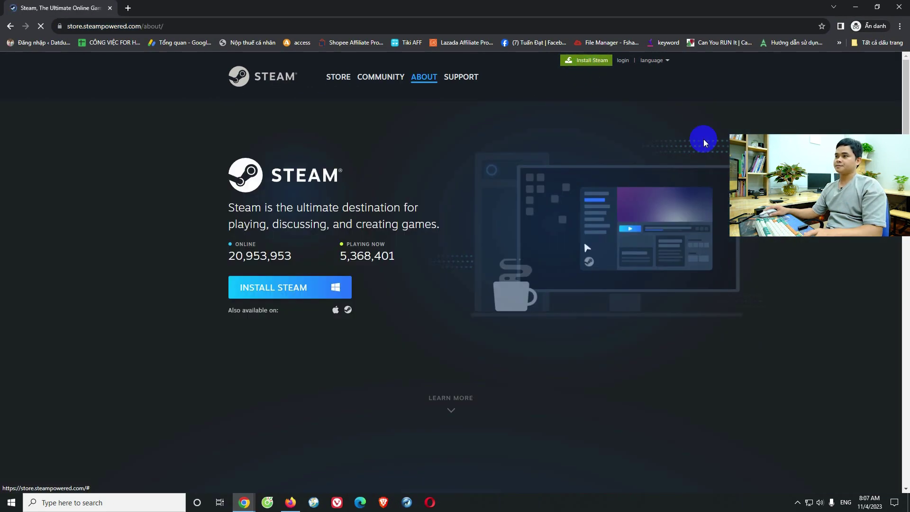
pyautogui.click(290, 299)
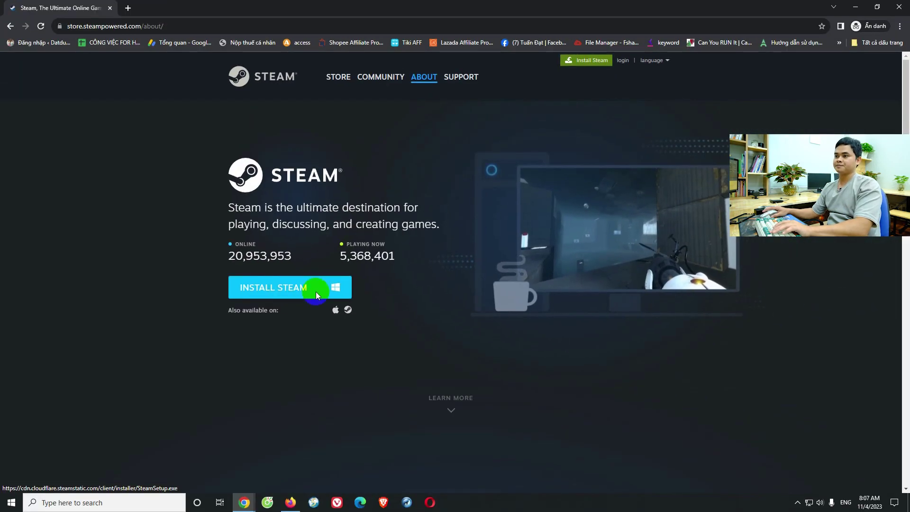
pyautogui.click(315, 292)
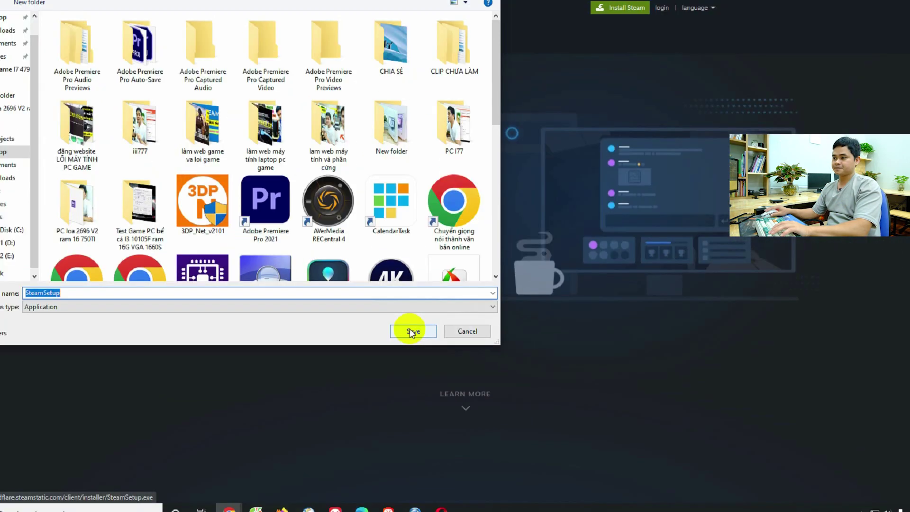
pyautogui.click(410, 332)
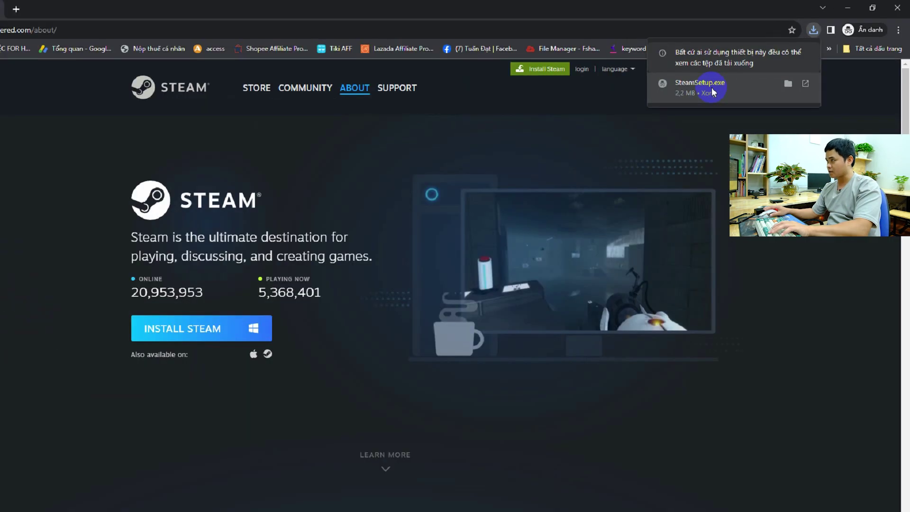
# Step: Run SteamSetup from the desktop and install Steam in English to C:\Program Files (x86)\Steam
pyautogui.click(848, 7)
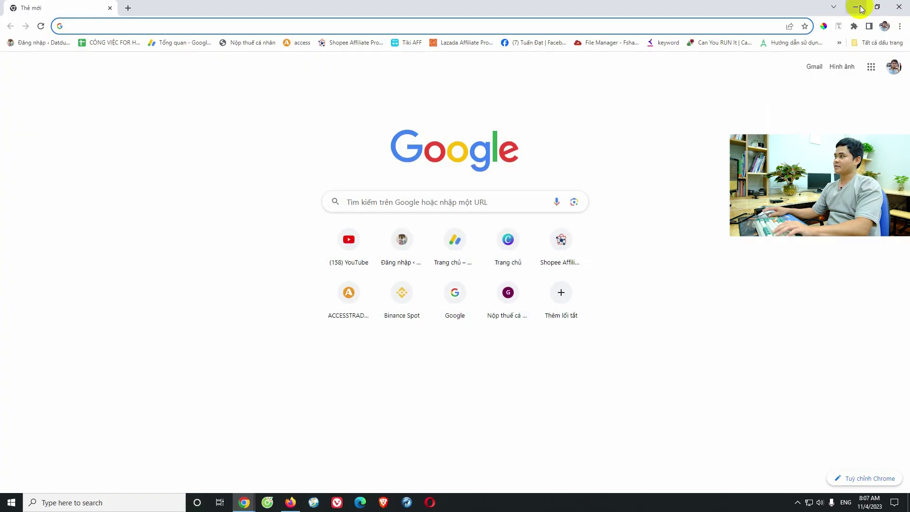
pyautogui.click(860, 8)
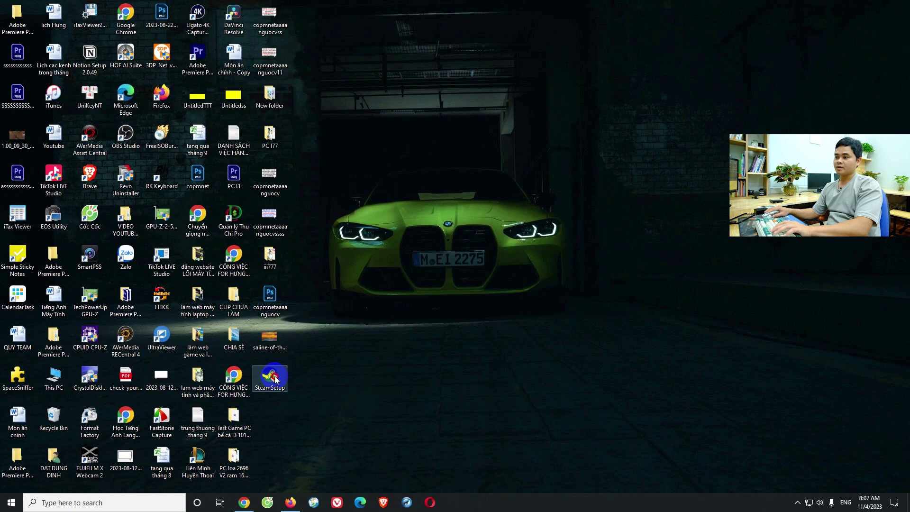
pyautogui.doubleClick(272, 377)
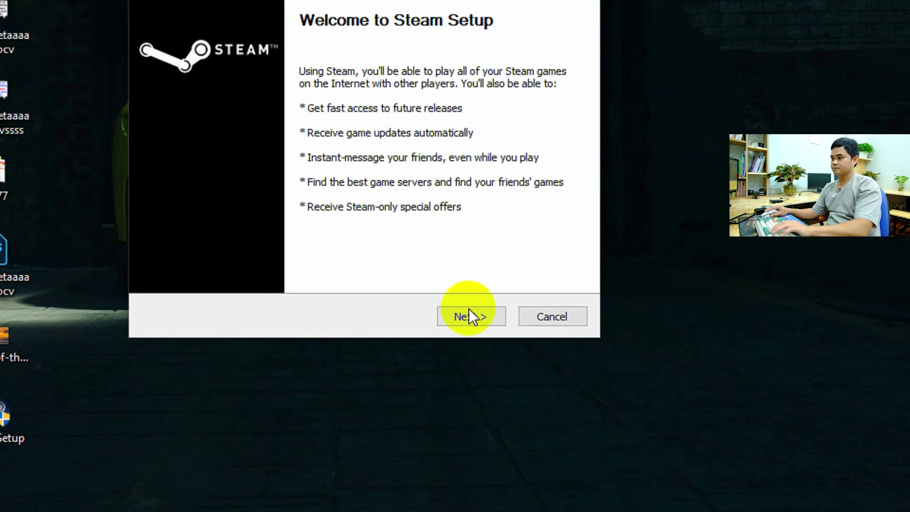
pyautogui.click(507, 327)
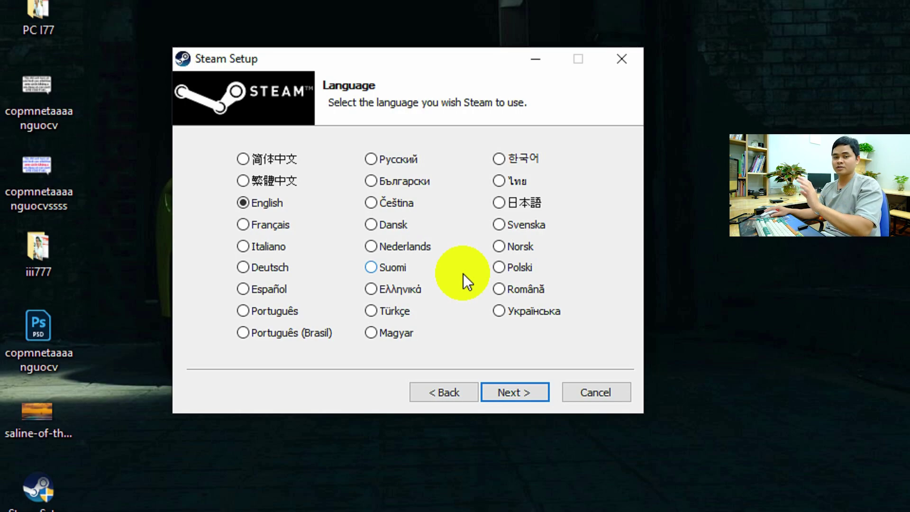
pyautogui.click(512, 391)
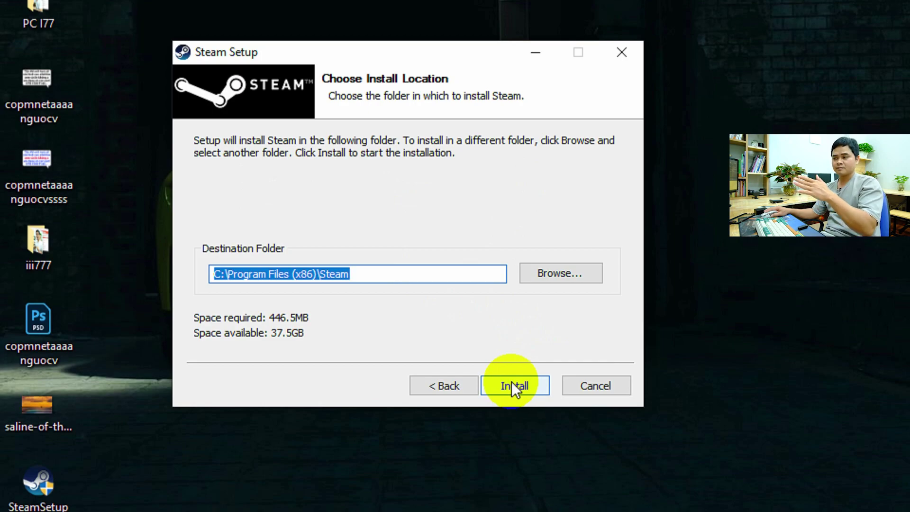
pyautogui.click(389, 274)
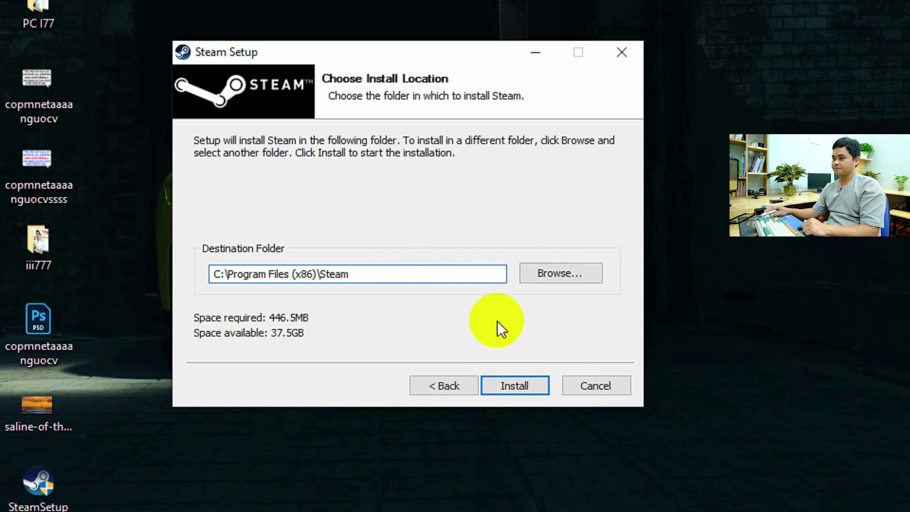
pyautogui.click(514, 386)
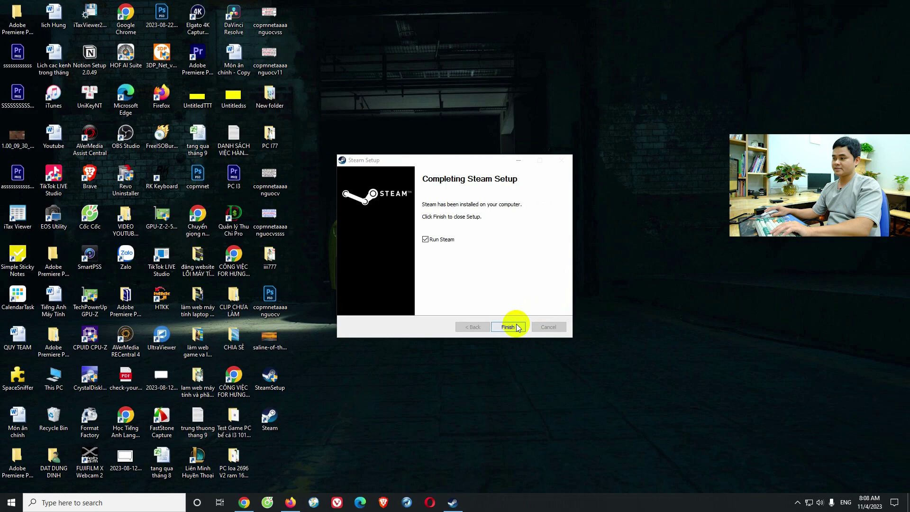
pyautogui.click(513, 326)
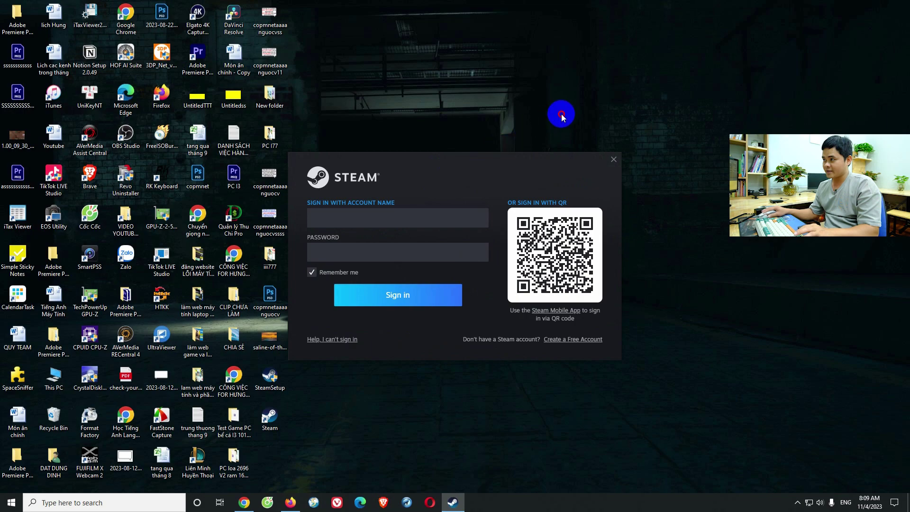
# Step: Delete the SteamSetup installer from the desktop
pyautogui.moveTo(488, 163); pyautogui.dragTo(607, 94)
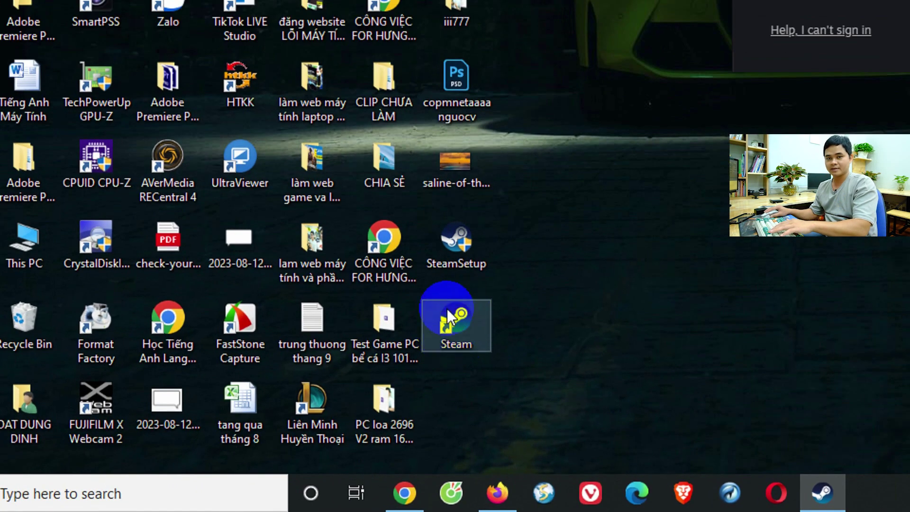
pyautogui.click(449, 316)
pyautogui.click(456, 243)
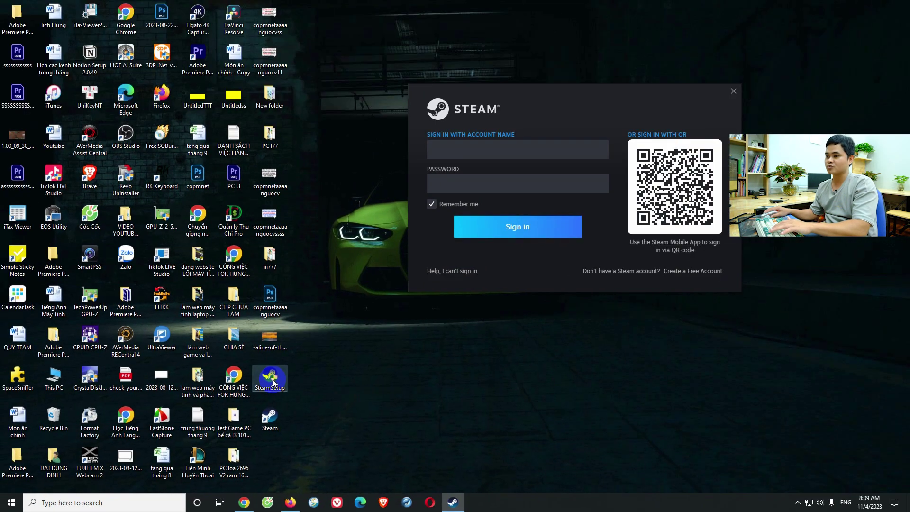
pyautogui.rightClick(461, 246)
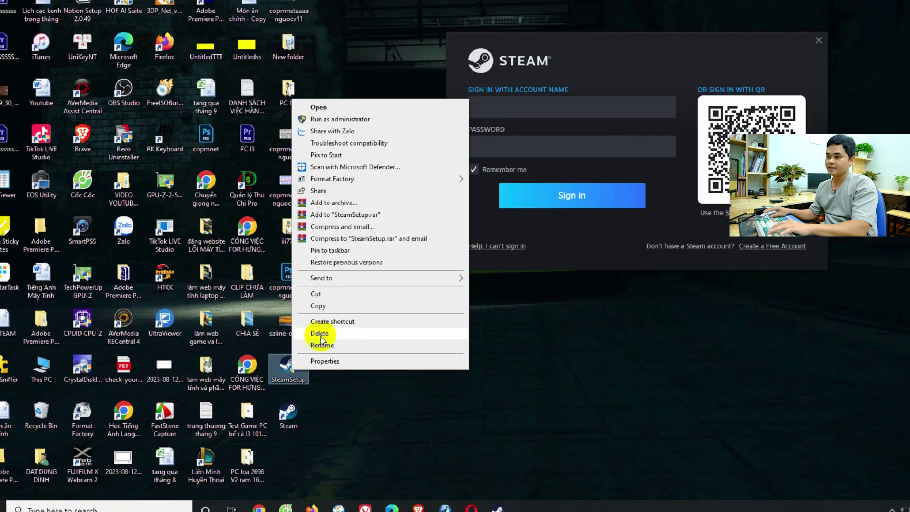
pyautogui.click(297, 347)
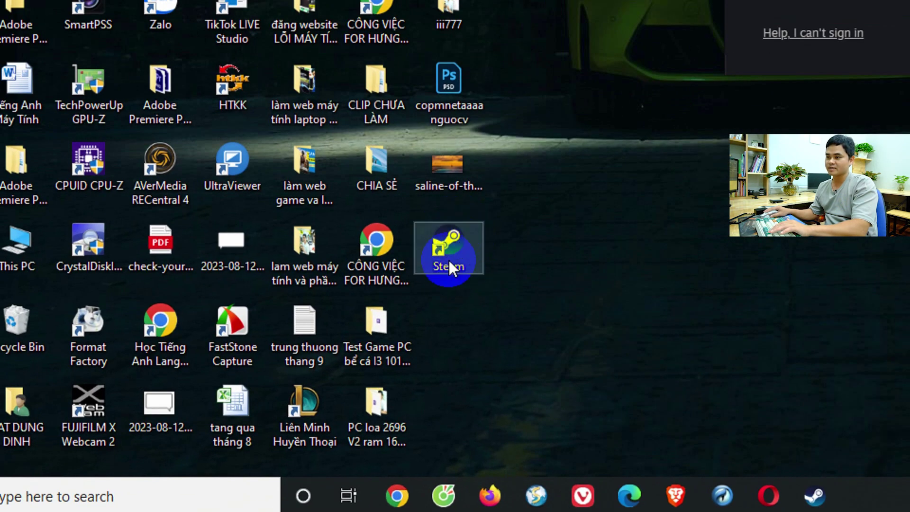
# Step: Relaunch Steam from its desktop shortcut and focus the sign-in fields
pyautogui.doubleClick(436, 265)
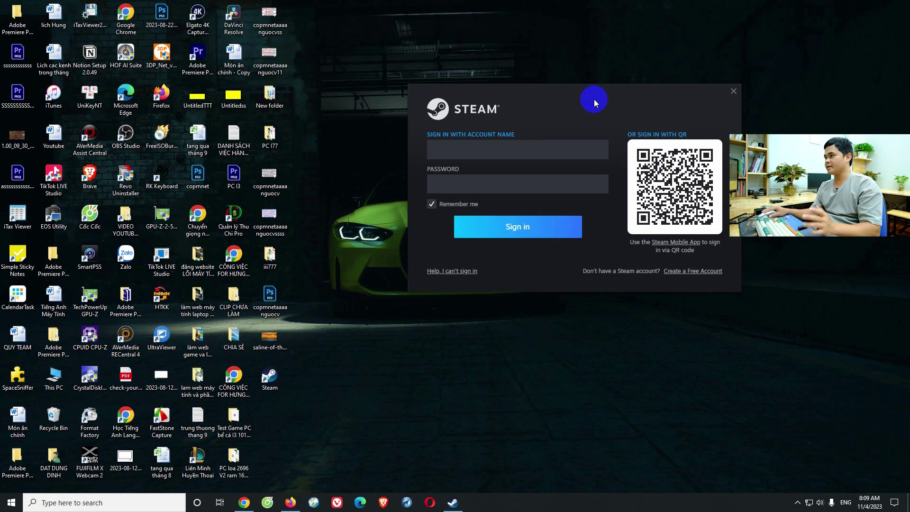
pyautogui.click(540, 117)
pyautogui.moveTo(539, 117); pyautogui.dragTo(515, 134)
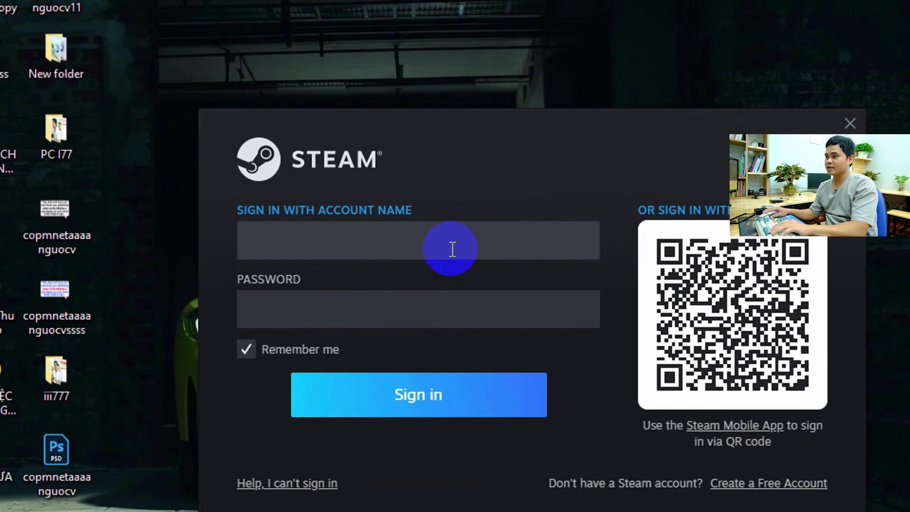
pyautogui.click(453, 219)
pyautogui.click(429, 242)
pyautogui.click(420, 307)
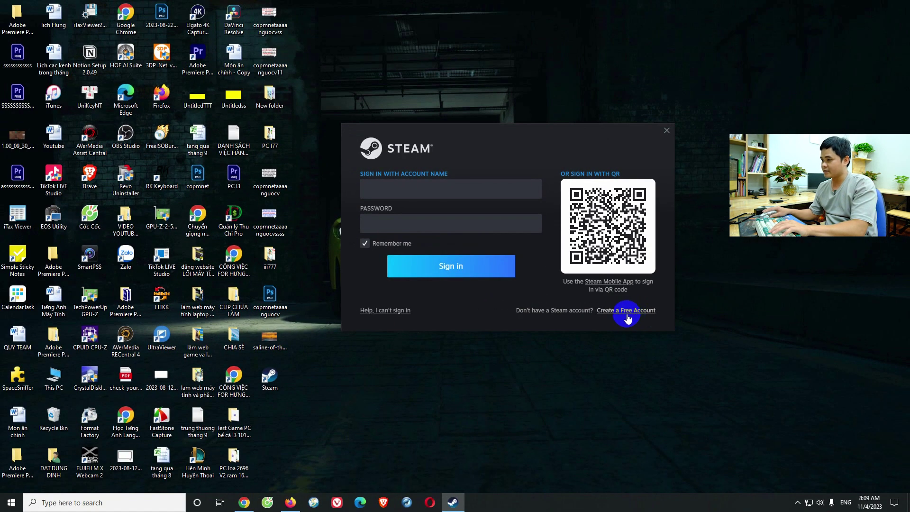
# Step: Open Steam's Create Your Account form, then return to the Steam About page in Chrome
pyautogui.click(627, 312)
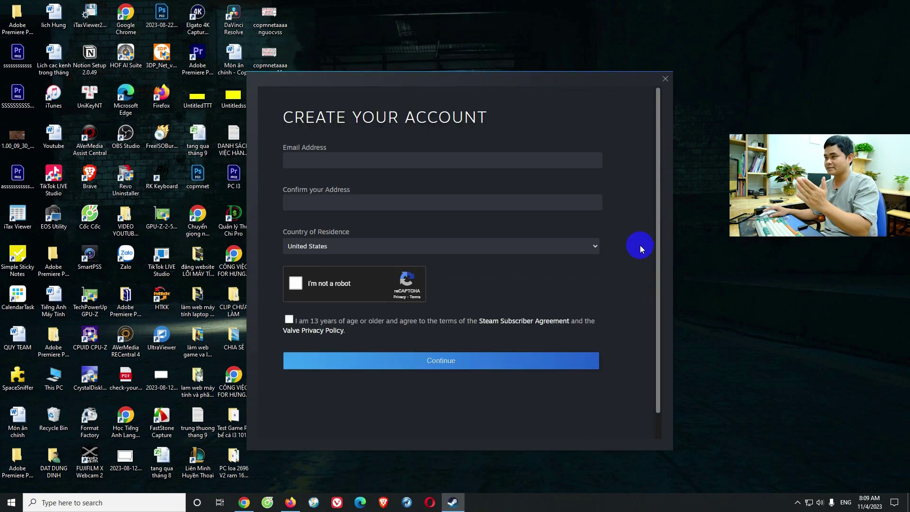
pyautogui.moveTo(448, 81); pyautogui.dragTo(505, 75)
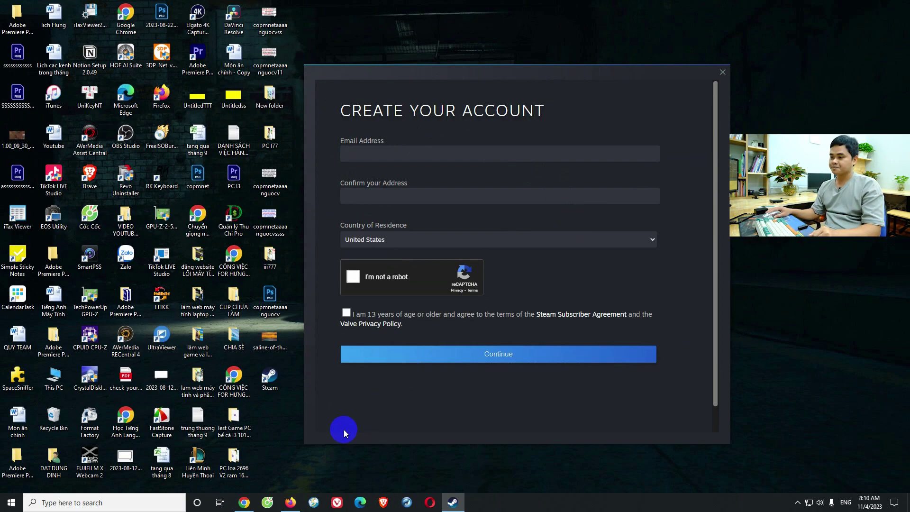
pyautogui.click(244, 502)
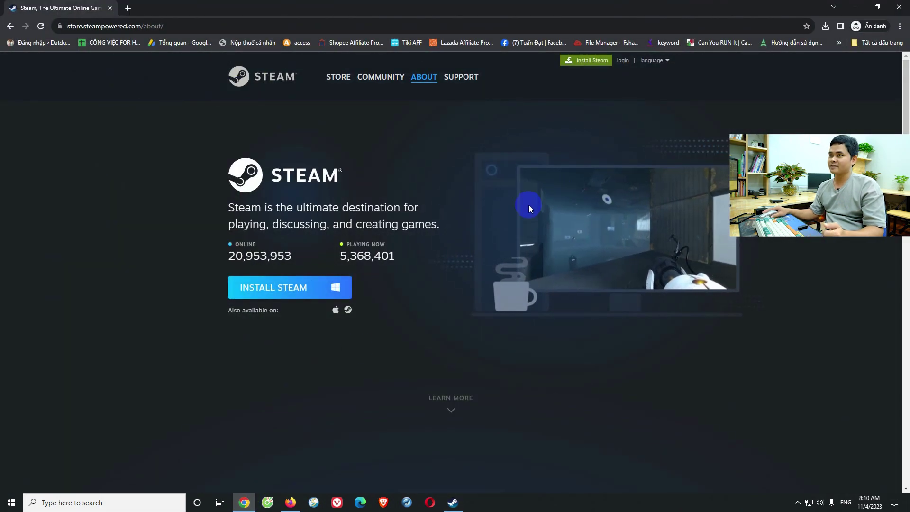
# Step: Load gmail.com in a new incognito tab to reach Gmail's Vietnamese welcome page
pyautogui.click(129, 9)
pyautogui.write('g')
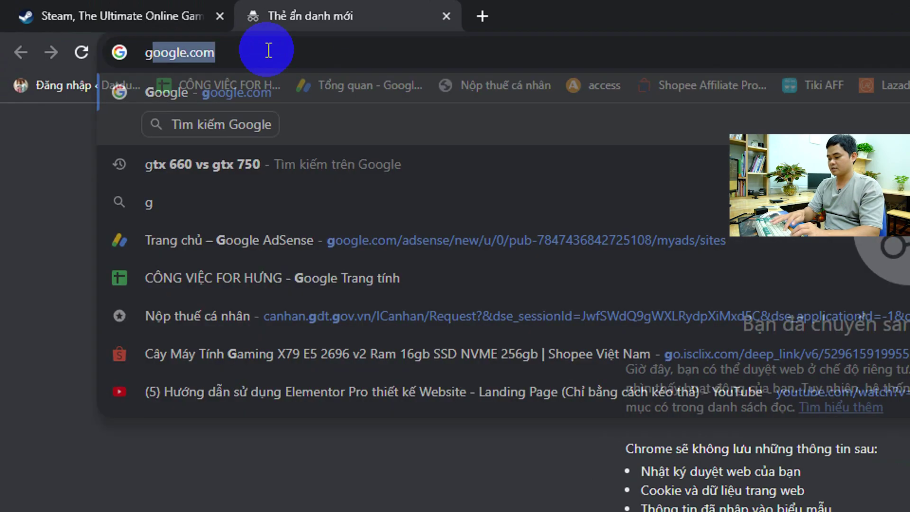
pyautogui.write('mail.com')
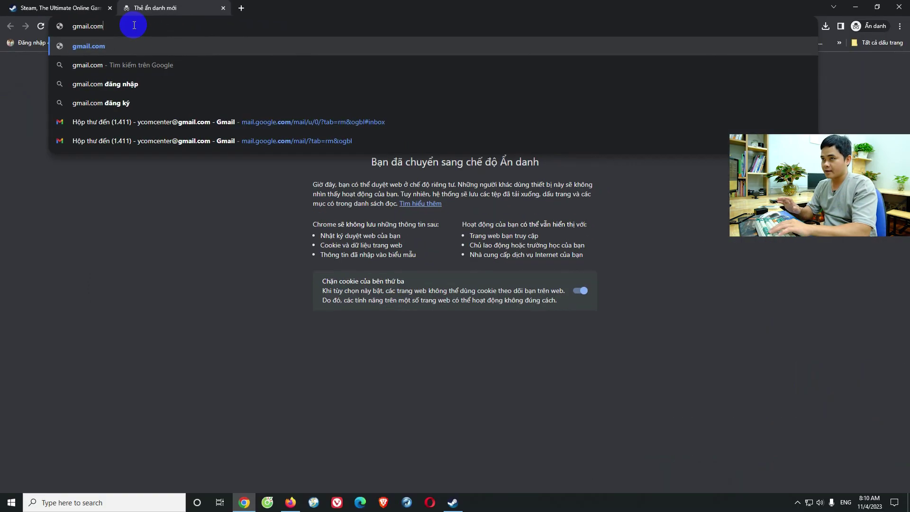
pyautogui.press('Return')
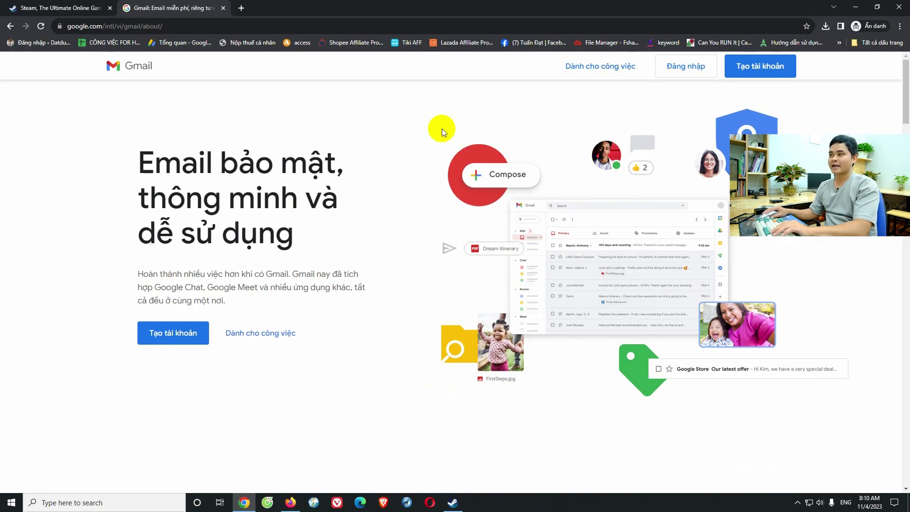
pyautogui.rightClick(383, 115)
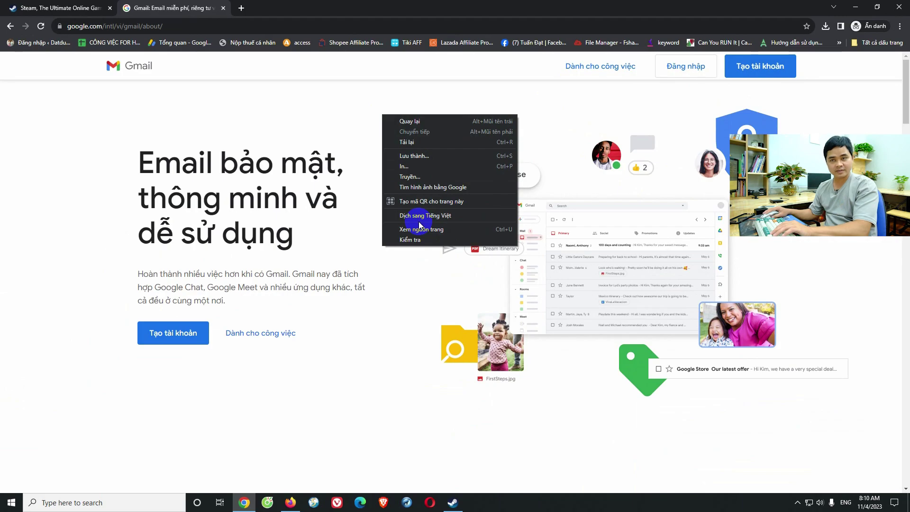
pyautogui.click(334, 129)
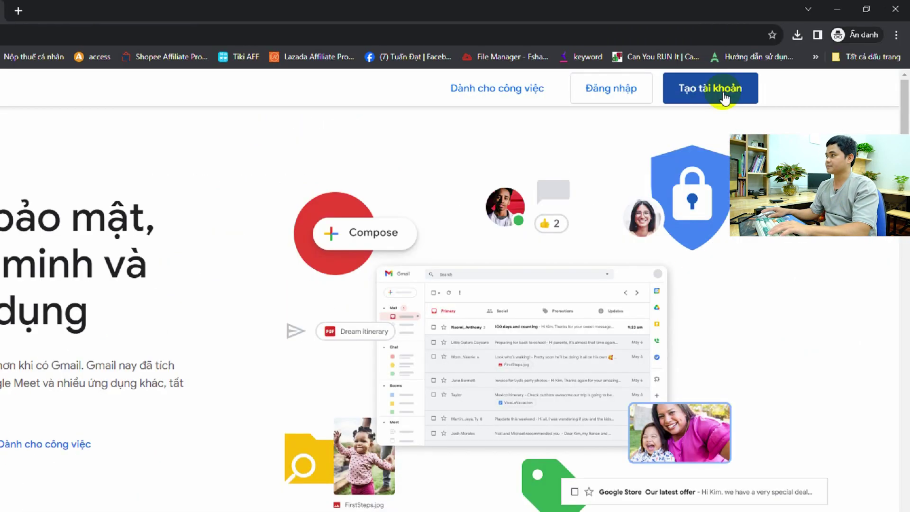
# Step: Start a new Google account and submit the person's surname and first name
pyautogui.click(723, 97)
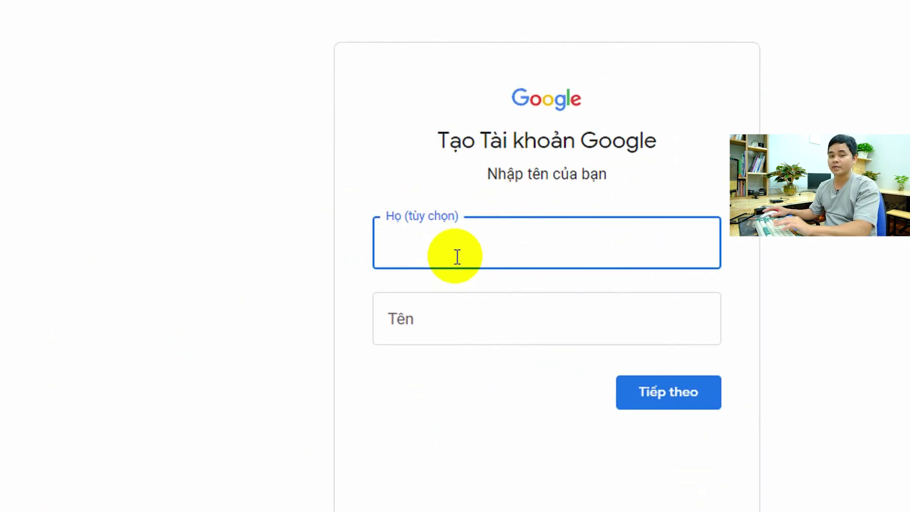
pyautogui.write('T')
pyautogui.press('BackSpace')
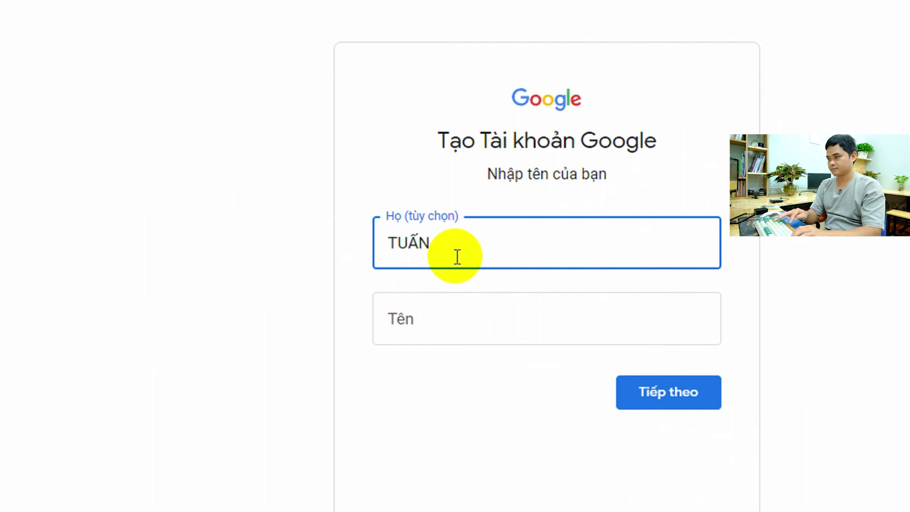
pyautogui.press('Tab')
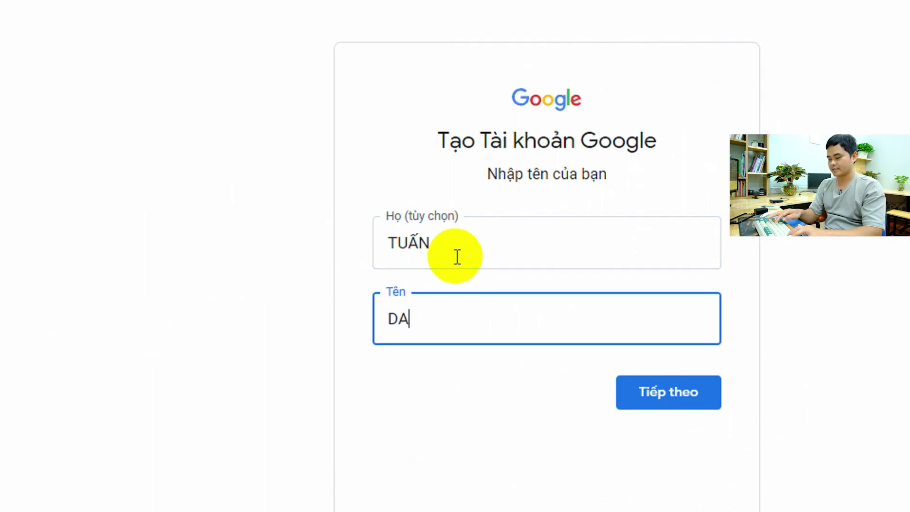
pyautogui.press('Tab')
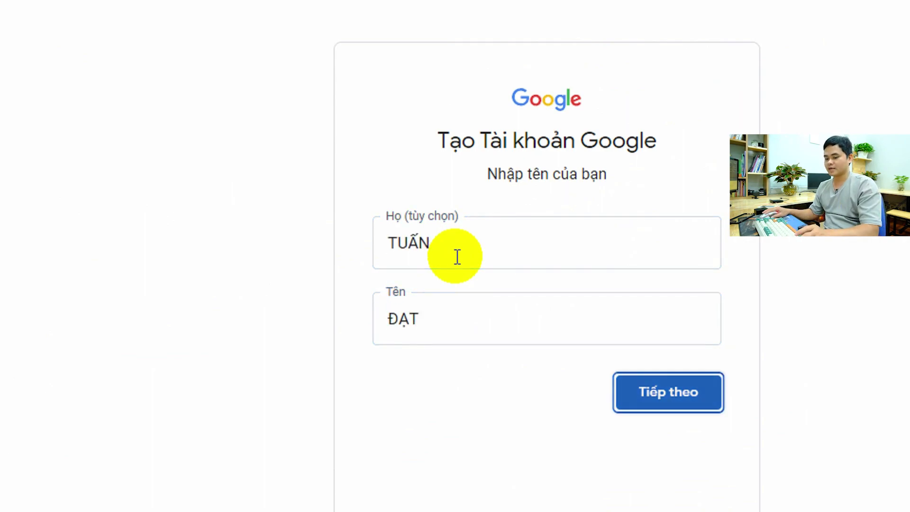
pyautogui.click(659, 386)
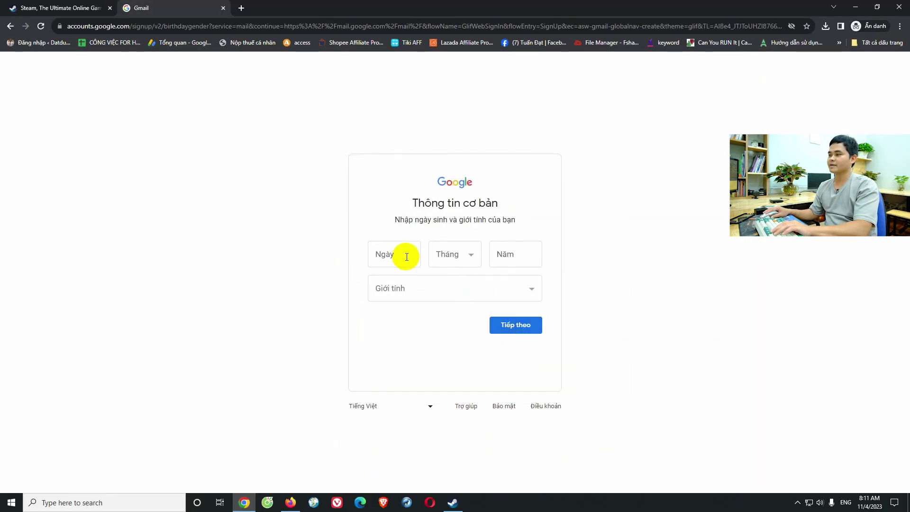
# Step: Enter 20 as the birth day and open the month list
pyautogui.click(407, 256)
pyautogui.write('20')
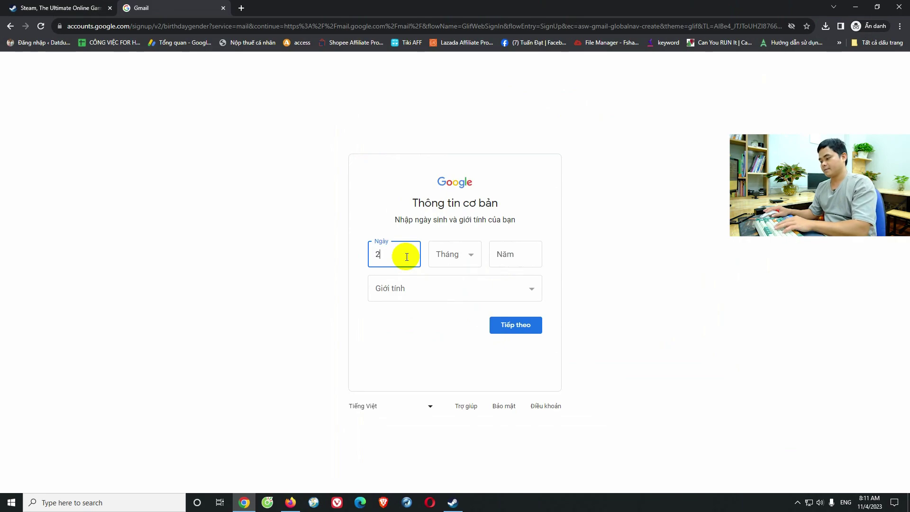
pyautogui.click(443, 256)
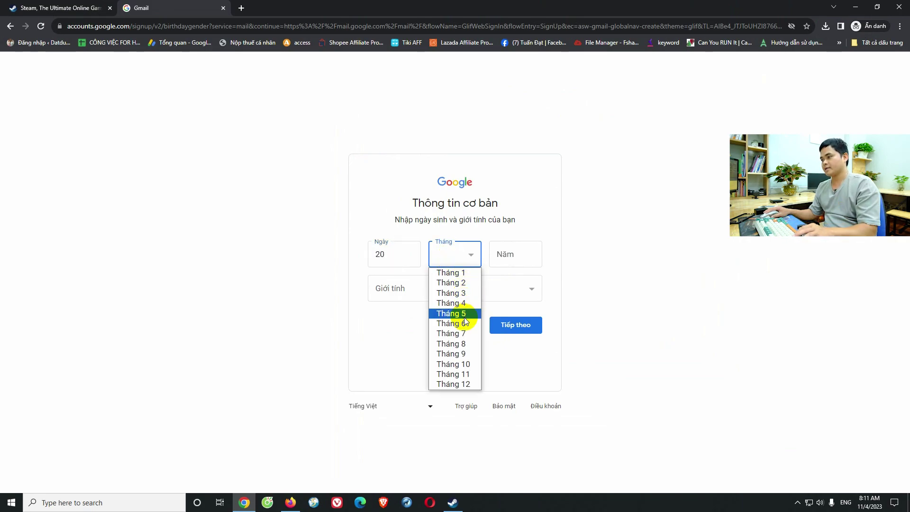
# Step: Choose birth month Tháng 2, year 1995 and gender Nam, then continue
pyautogui.click(465, 282)
pyautogui.click(517, 254)
pyautogui.write('1995')
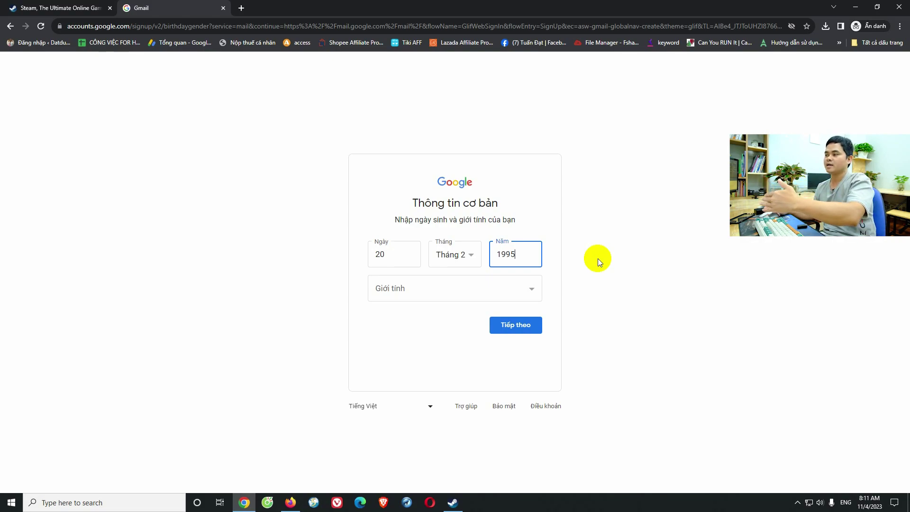
pyautogui.click(530, 290)
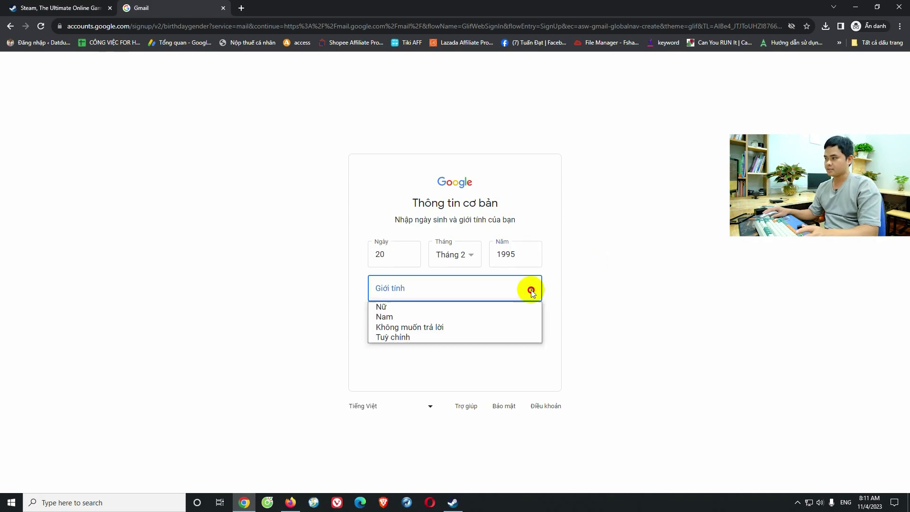
pyautogui.click(394, 315)
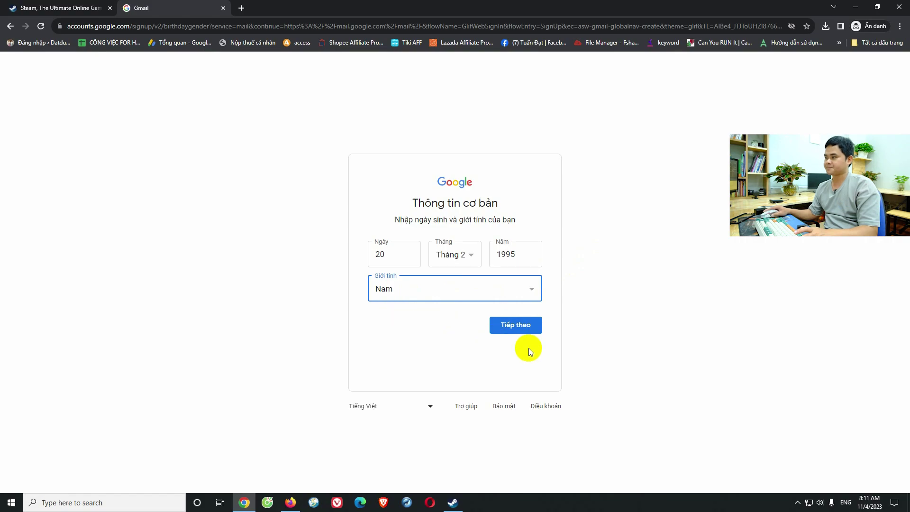
pyautogui.click(517, 334)
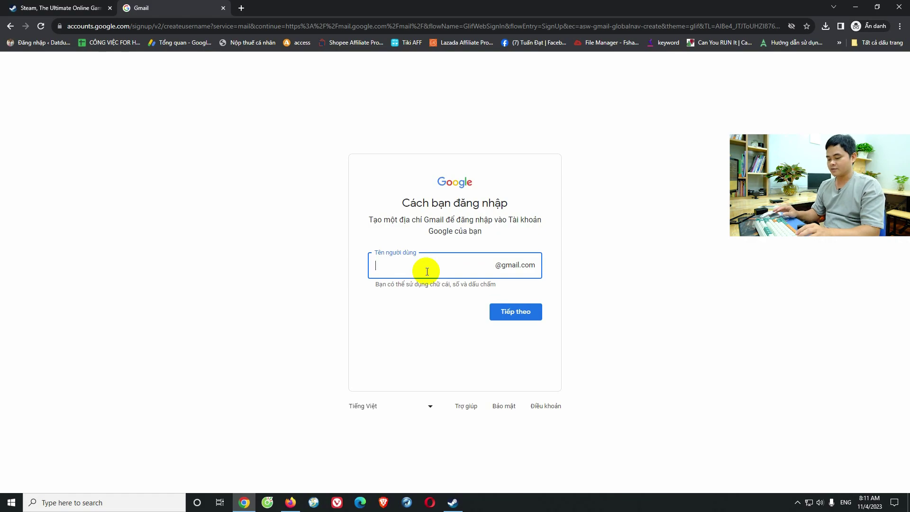
# Step: Enter a custom Gmail username and retry with different trailing digits after it's reported taken
pyautogui.write('DATHE')
pyautogui.press('BackSpace')
pyautogui.press('BackSpace')
pyautogui.press('BackSpace')
pyautogui.press('BackSpace')
pyautogui.press('BackSpace')
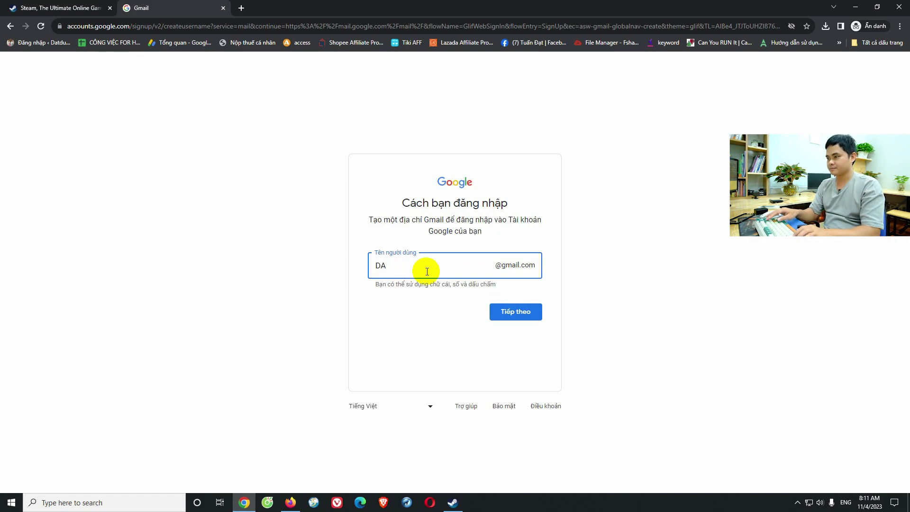
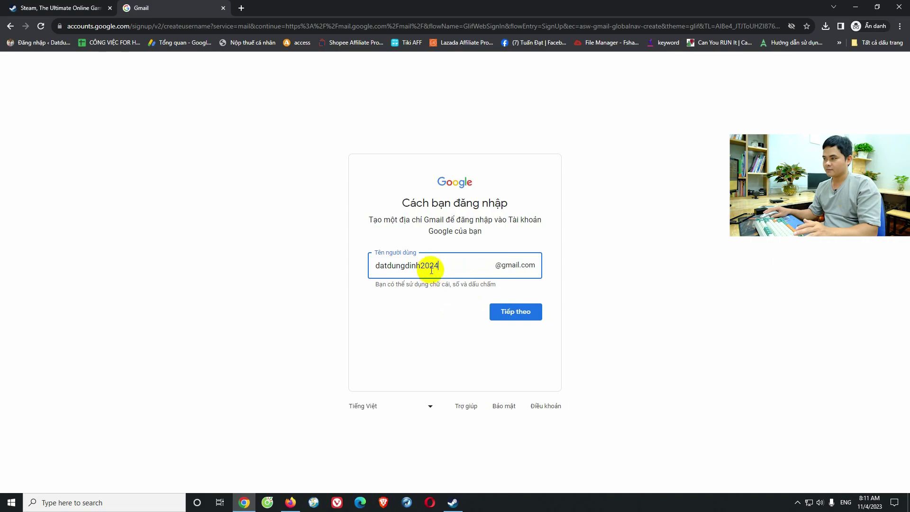
pyautogui.moveTo(430, 265); pyautogui.dragTo(454, 269)
pyautogui.write('19')
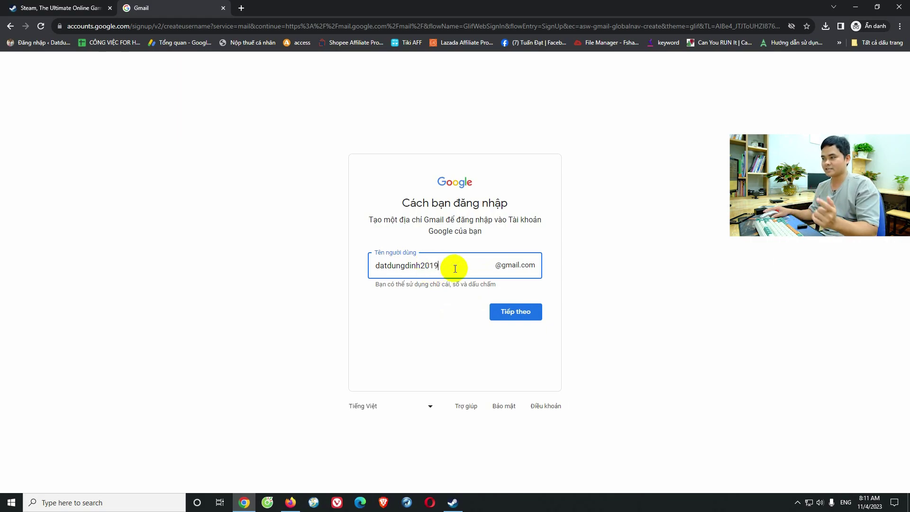
pyautogui.click(519, 317)
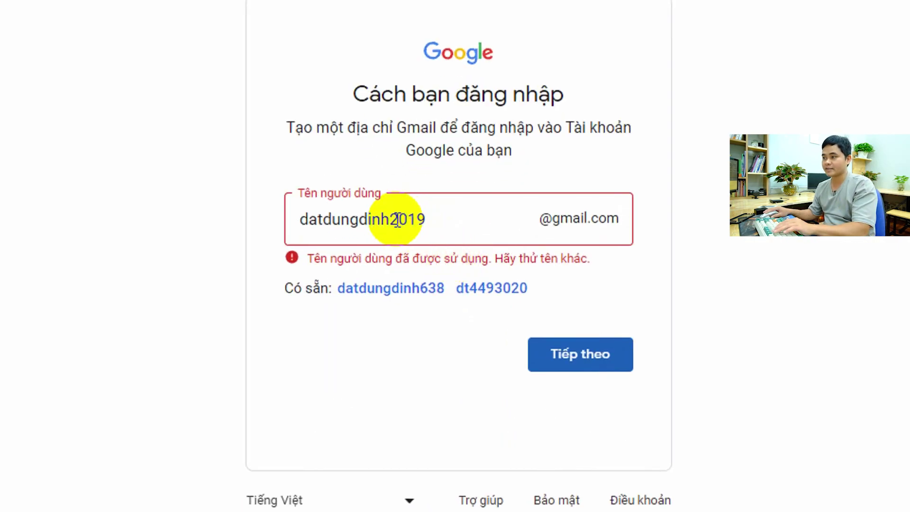
pyautogui.moveTo(408, 218); pyautogui.dragTo(451, 216)
pyautogui.write('24')
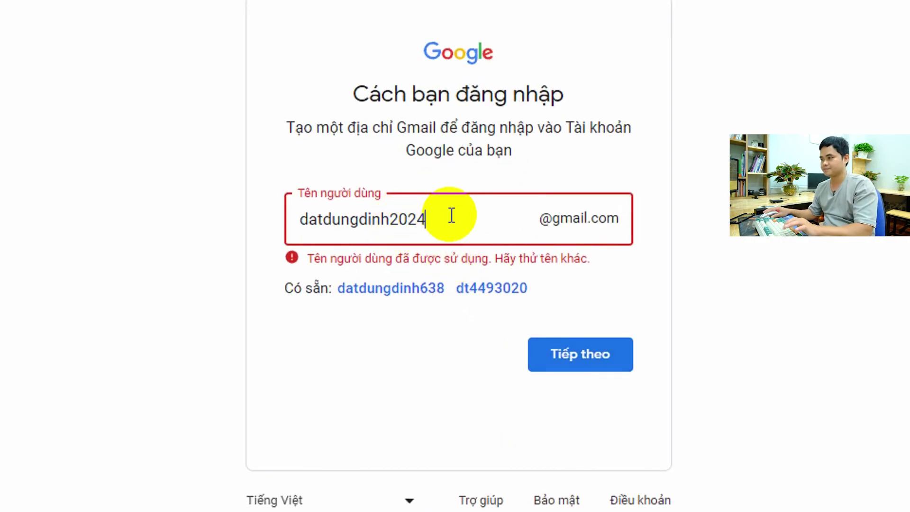
pyautogui.click(511, 335)
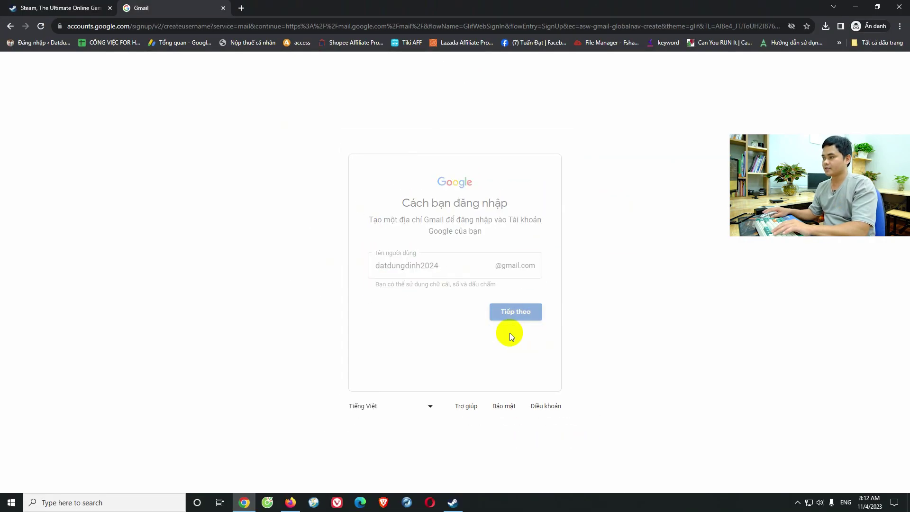
# Step: Keep changing the username's ending digits until Google accepts one and shows the password step
pyautogui.moveTo(447, 270); pyautogui.dragTo(446, 246)
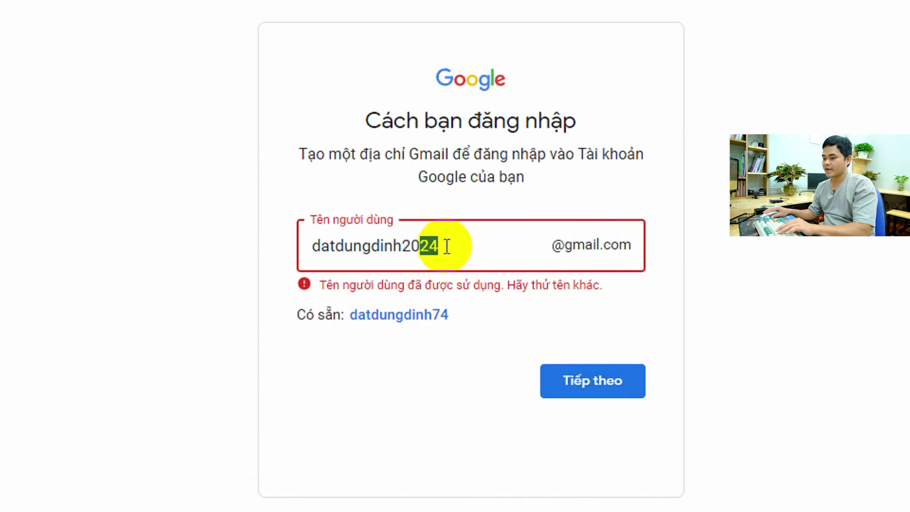
pyautogui.write('25')
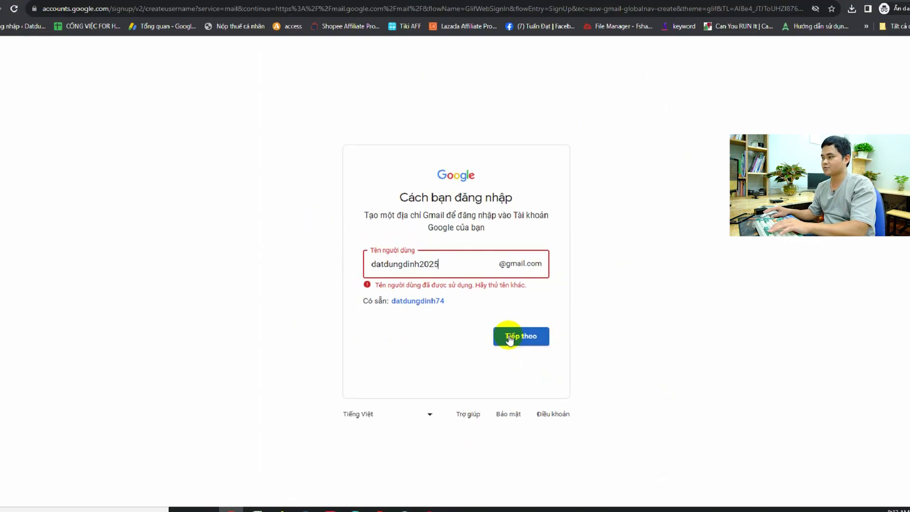
pyautogui.click(509, 340)
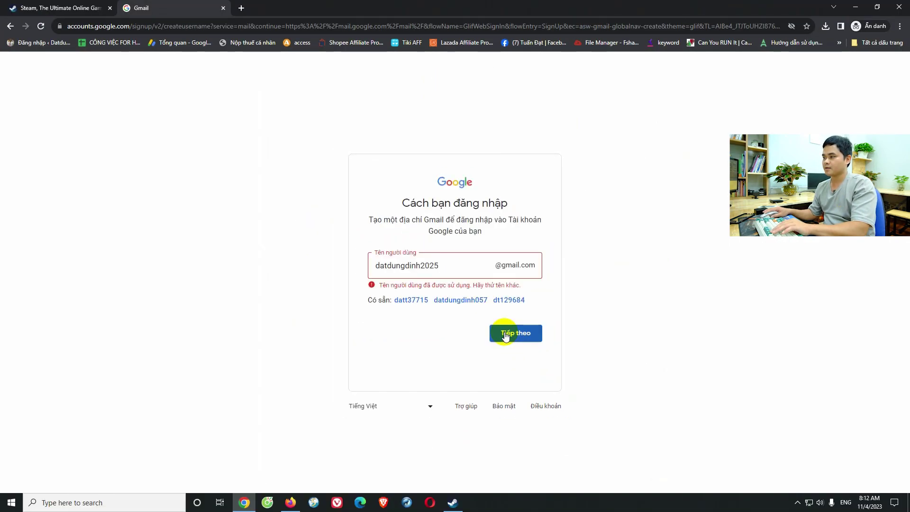
pyautogui.moveTo(429, 265); pyautogui.dragTo(440, 265)
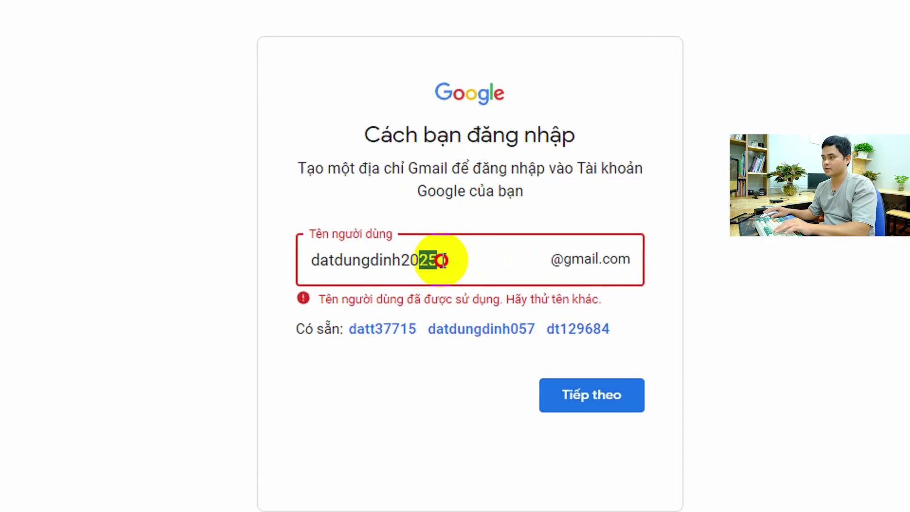
pyautogui.write('26')
pyautogui.click(585, 390)
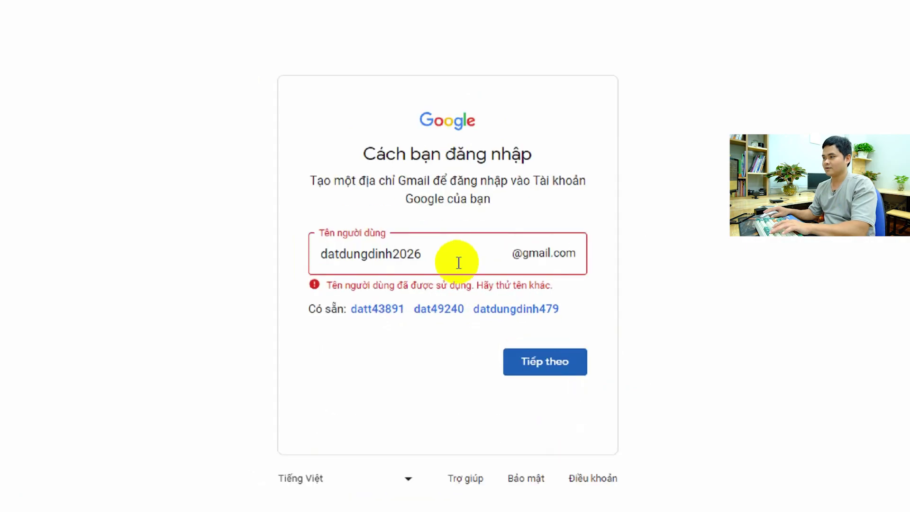
pyautogui.moveTo(375, 246); pyautogui.dragTo(452, 244)
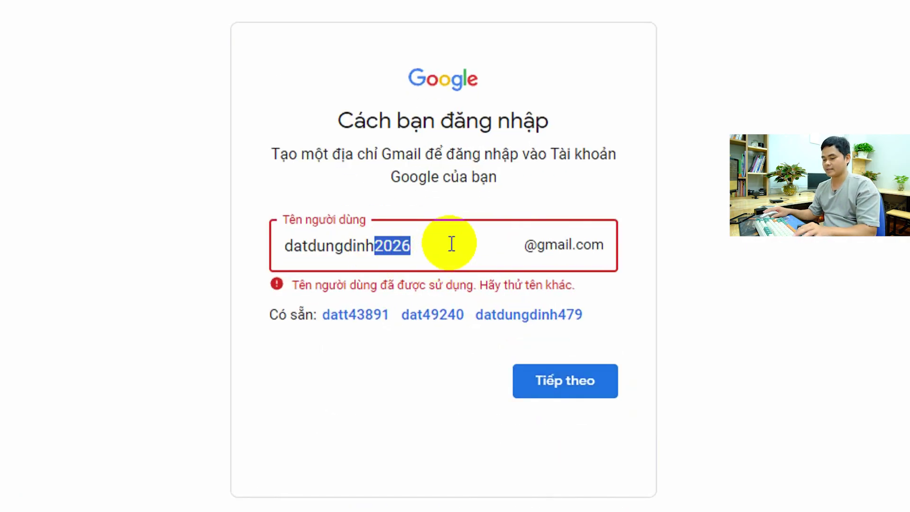
pyautogui.write('2007')
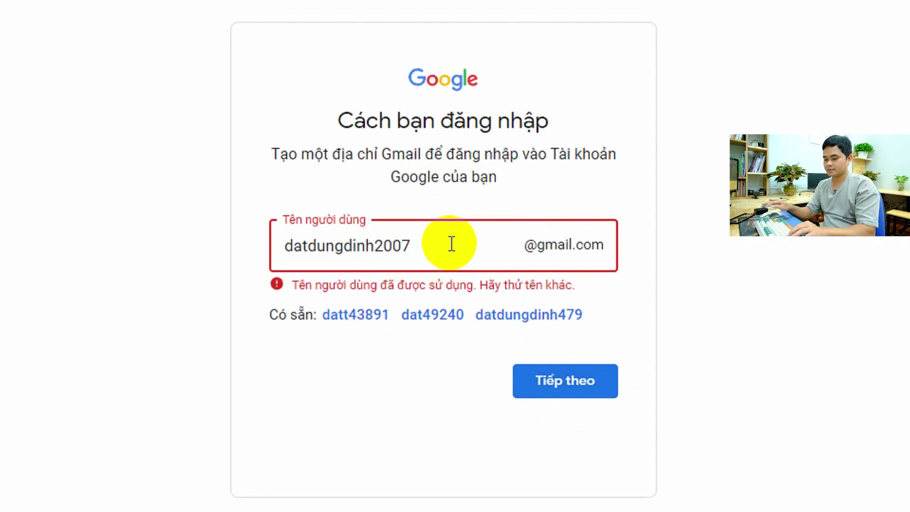
pyautogui.write('23')
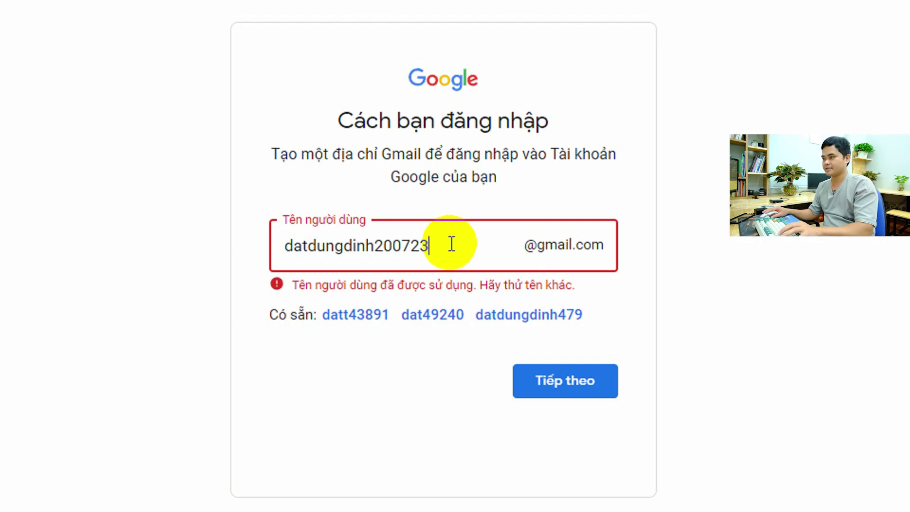
pyautogui.click(575, 383)
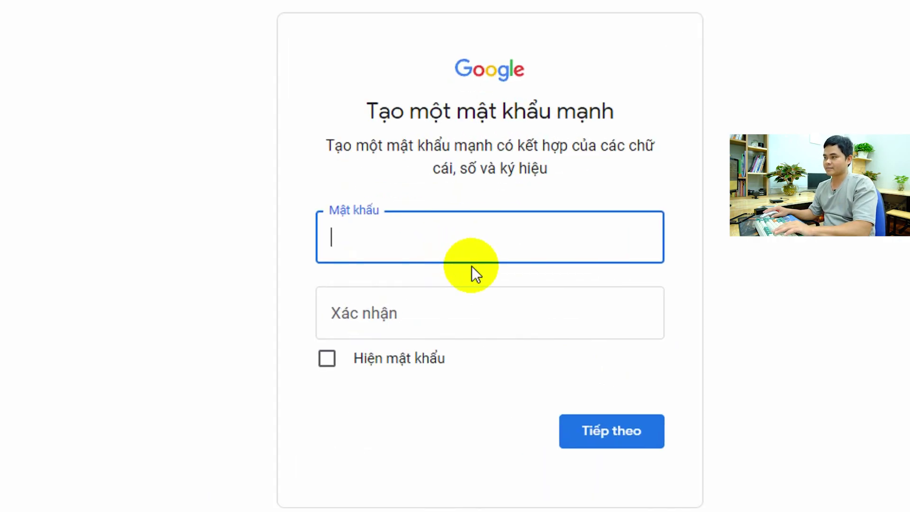
# Step: Show the password characters and enter an initial password in Mật khẩu and Xác nhận
pyautogui.click(329, 361)
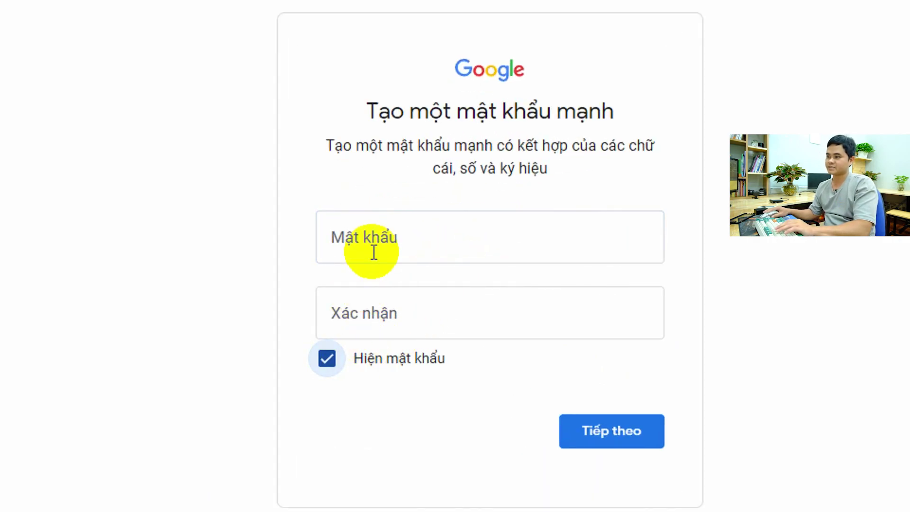
pyautogui.click(378, 247)
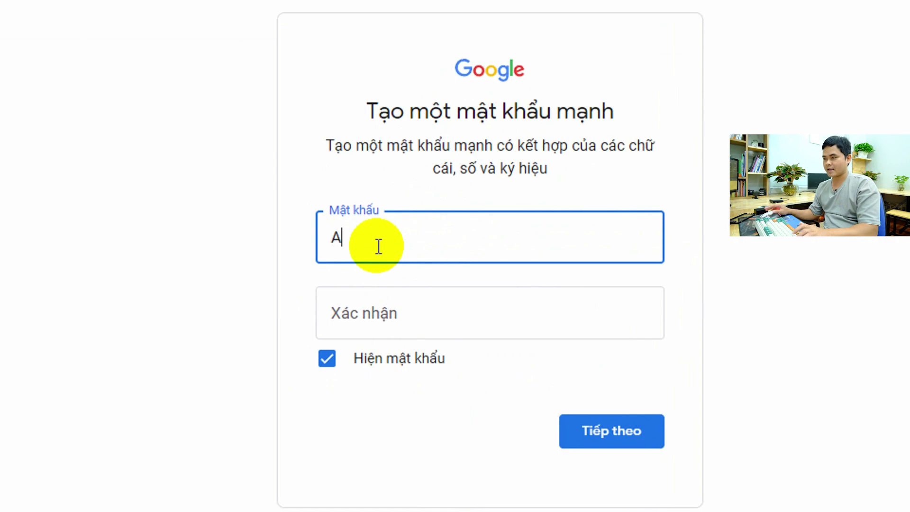
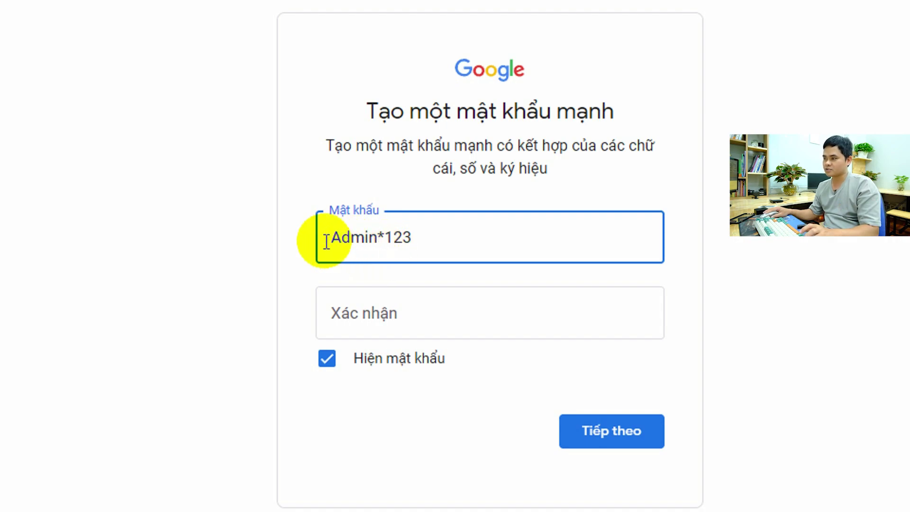
pyautogui.moveTo(325, 236)
pyautogui.mouseDown()
pyautogui.moveTo(359, 243)
pyautogui.moveTo(335, 237)
pyautogui.mouseUp()
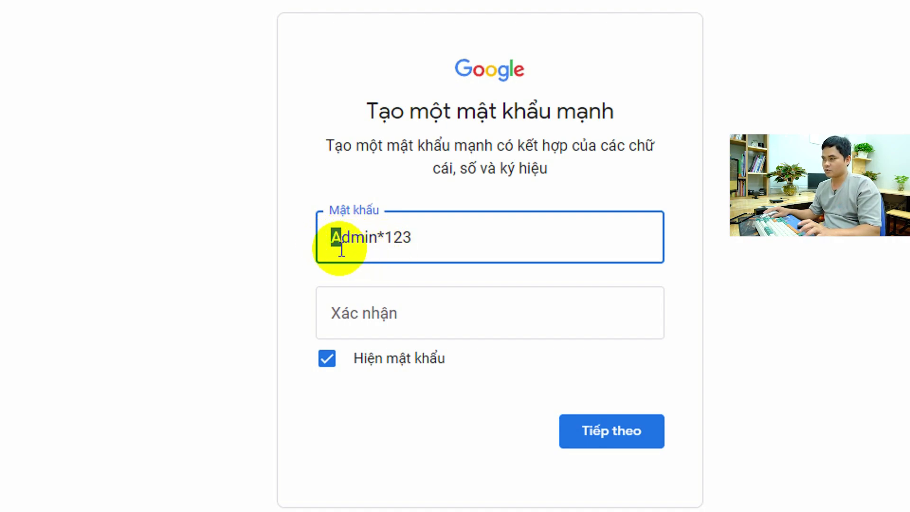
pyautogui.click(382, 235)
pyautogui.doubleClick(382, 237)
pyautogui.click(432, 237)
pyautogui.moveTo(432, 238); pyautogui.dragTo(291, 234)
pyautogui.hotkey('ctrl', 'c')
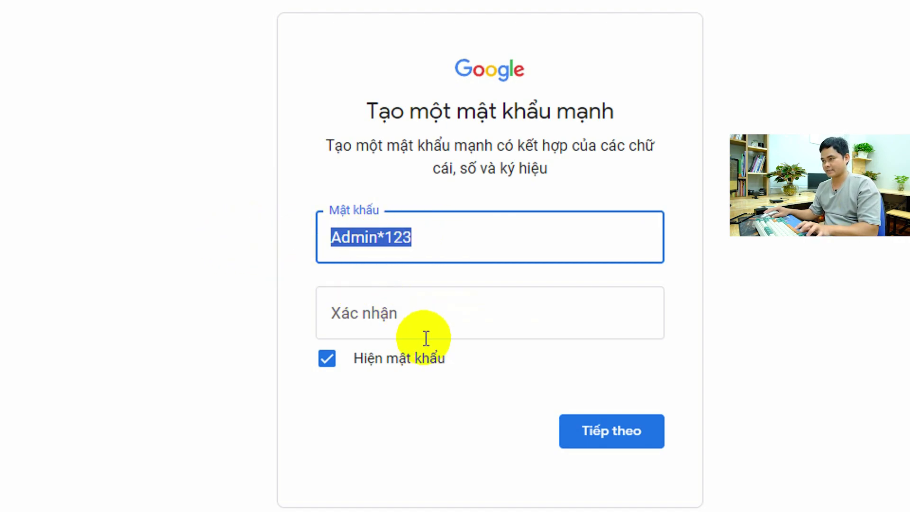
pyautogui.click(487, 314)
pyautogui.hotkey('ctrl', 'v')
pyautogui.scroll(-1, 402, 386)
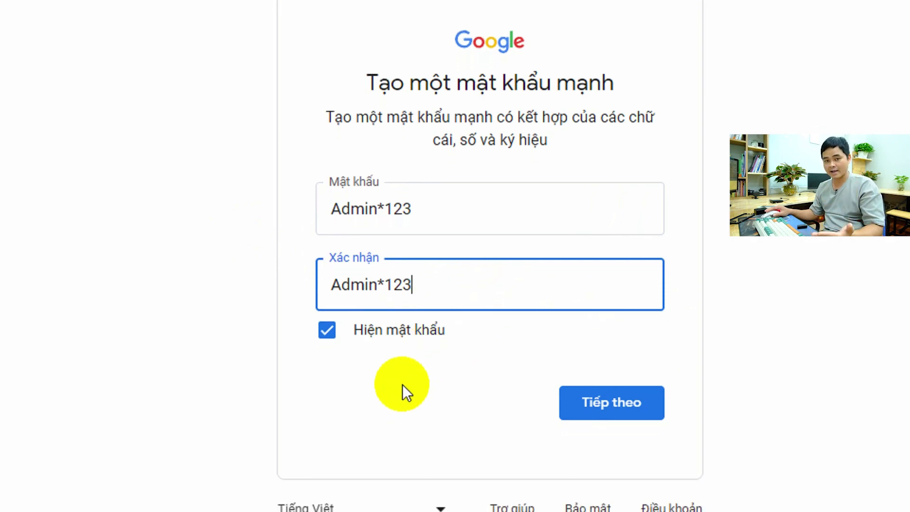
# Step: Replace the password in both fields with a new one and submit it
pyautogui.click(426, 207)
pyautogui.moveTo(427, 206); pyautogui.dragTo(322, 220)
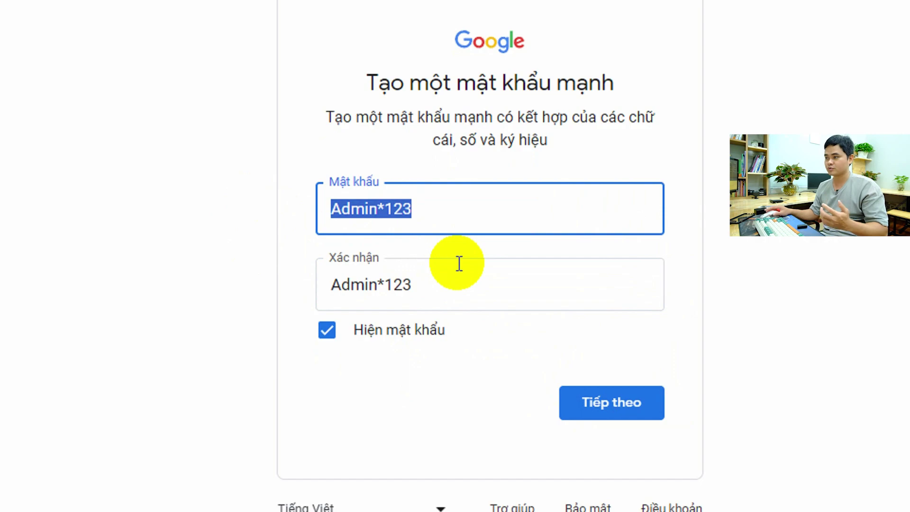
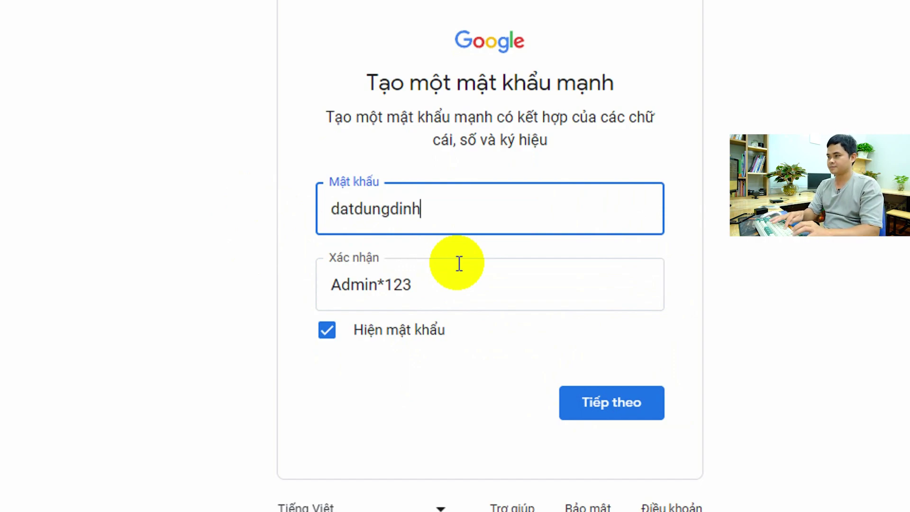
pyautogui.press('Tab')
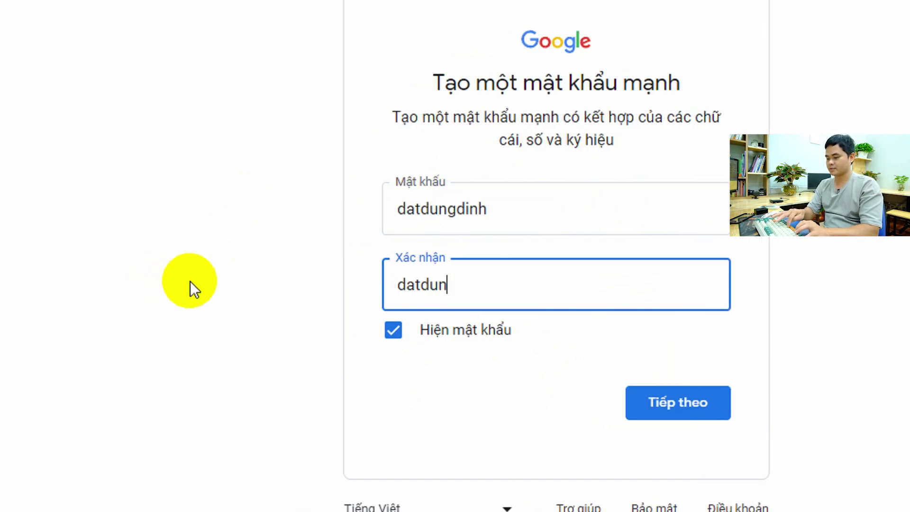
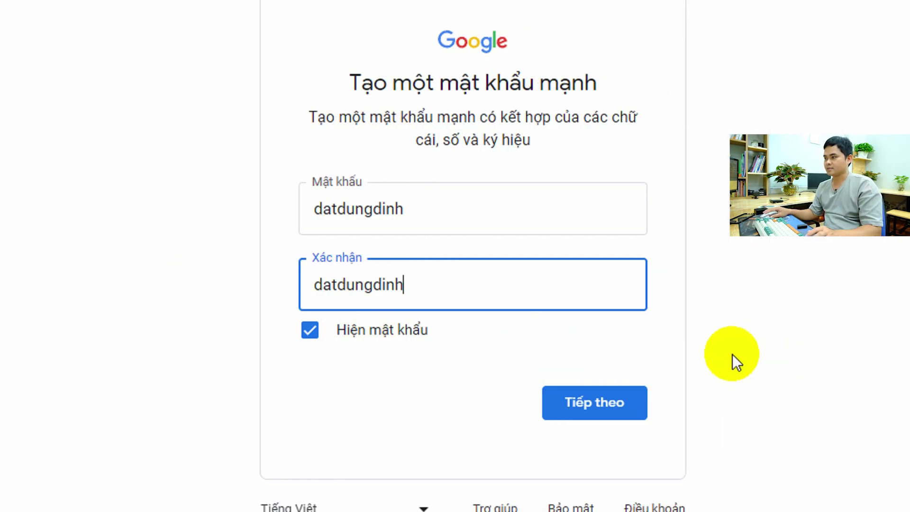
pyautogui.click(705, 365)
pyautogui.click(575, 403)
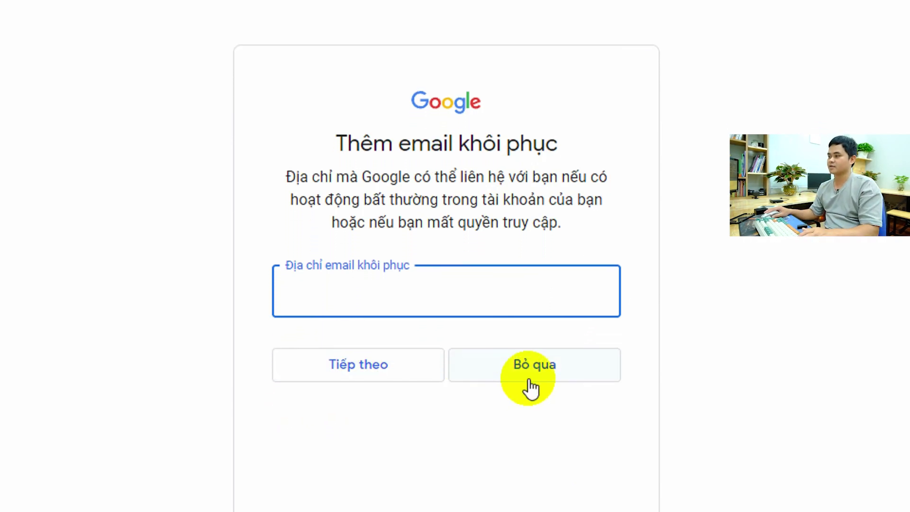
# Step: Skip the recovery email page with Bỏ qua
pyautogui.click(532, 438)
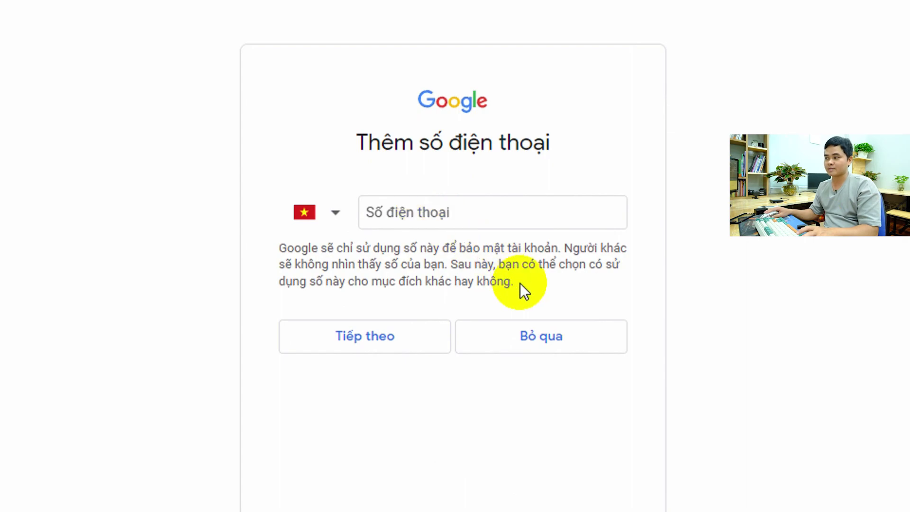
# Step: Enter the account's phone number in Số điện thoại and submit it
pyautogui.click(472, 227)
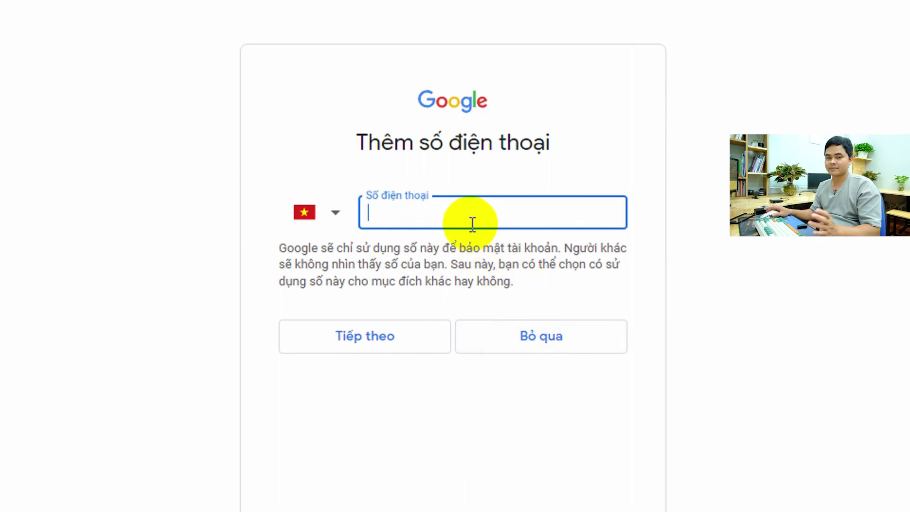
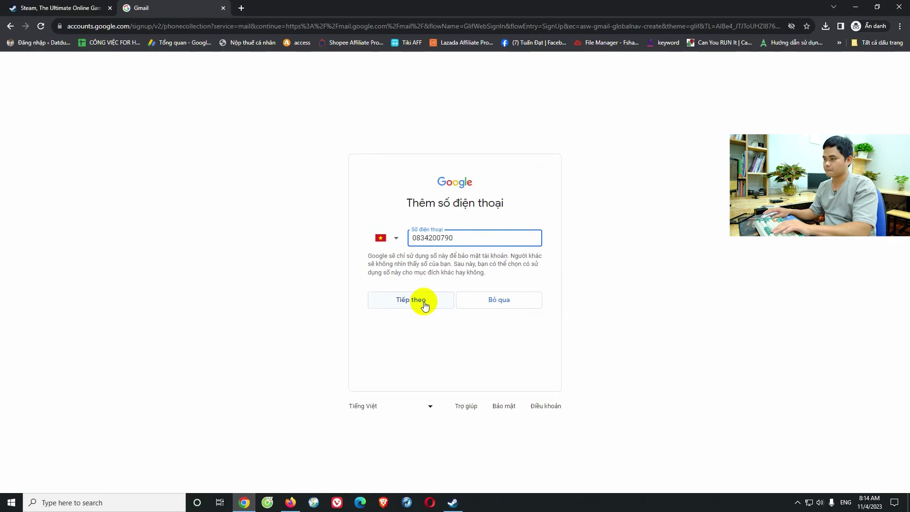
pyautogui.click(425, 303)
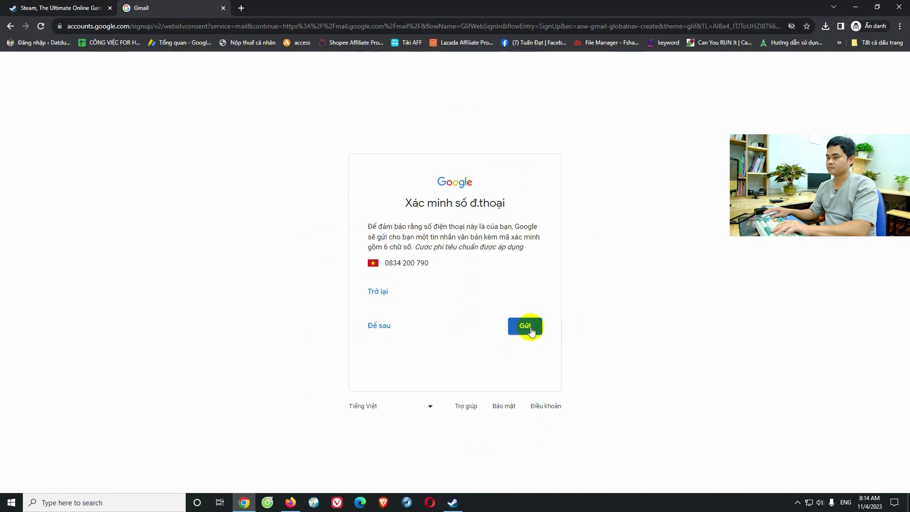
# Step: Request the verification text with Gửi, retrying after the error
pyautogui.click(525, 326)
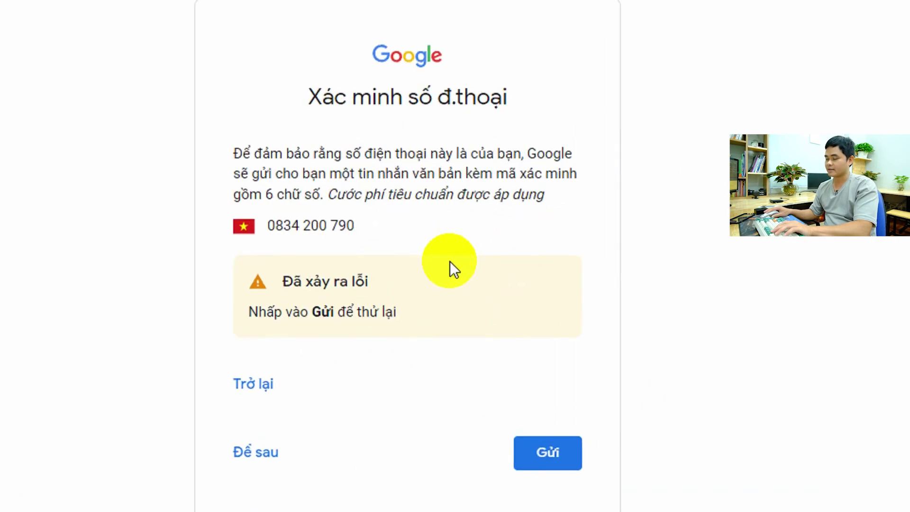
pyautogui.click(522, 362)
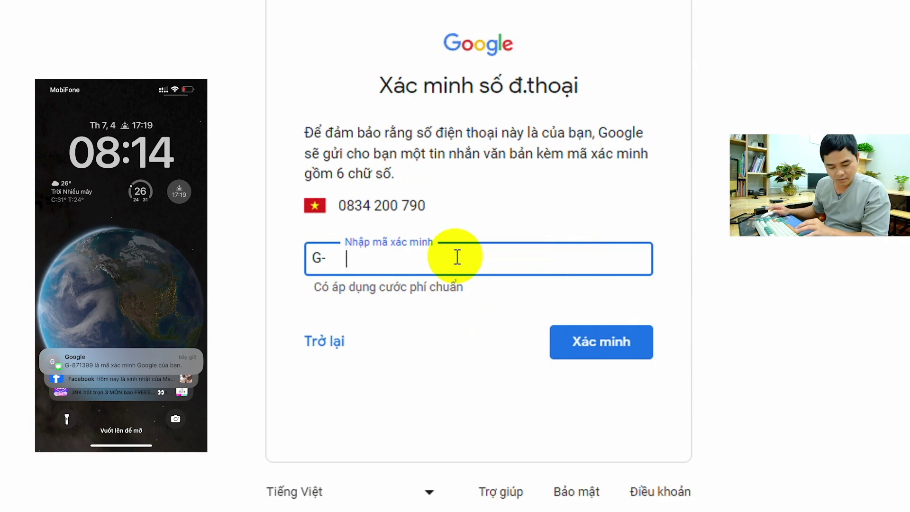
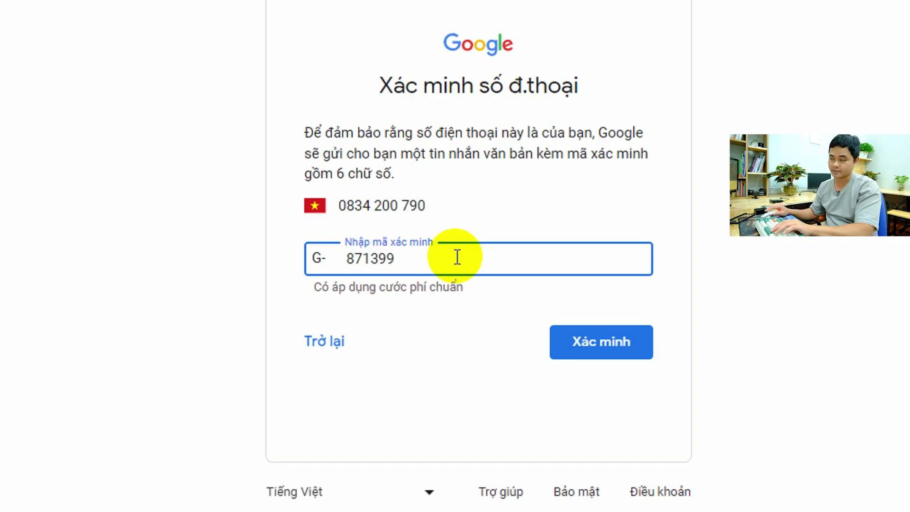
# Step: Enter the texted verification code, verify after a retry, and decline other phone uses
pyautogui.click(613, 348)
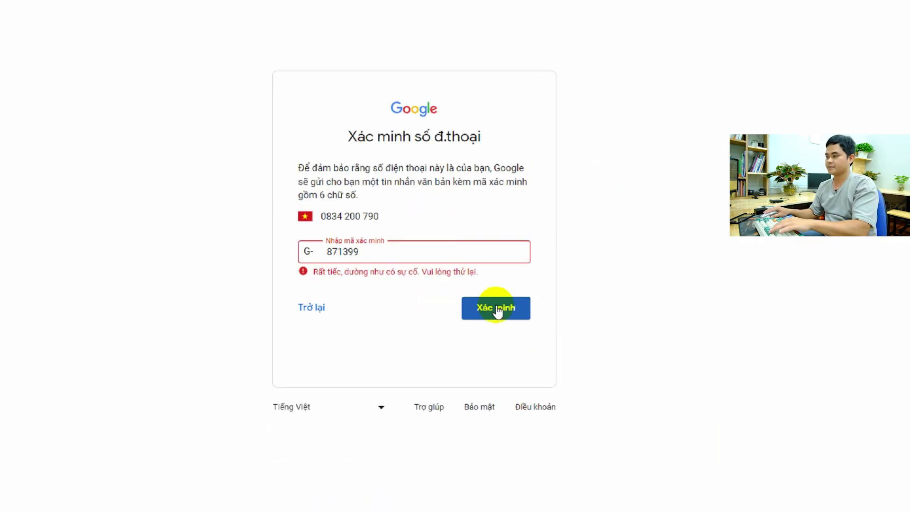
pyautogui.click(517, 332)
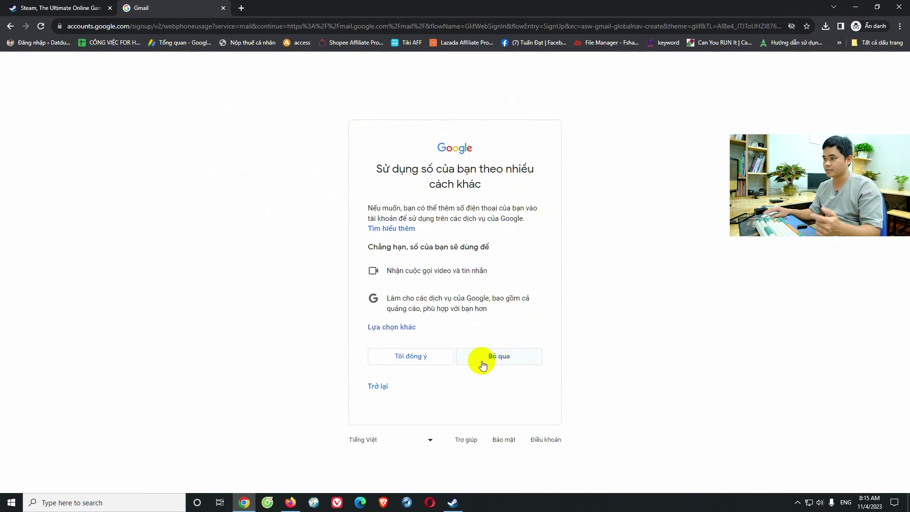
pyautogui.click(502, 357)
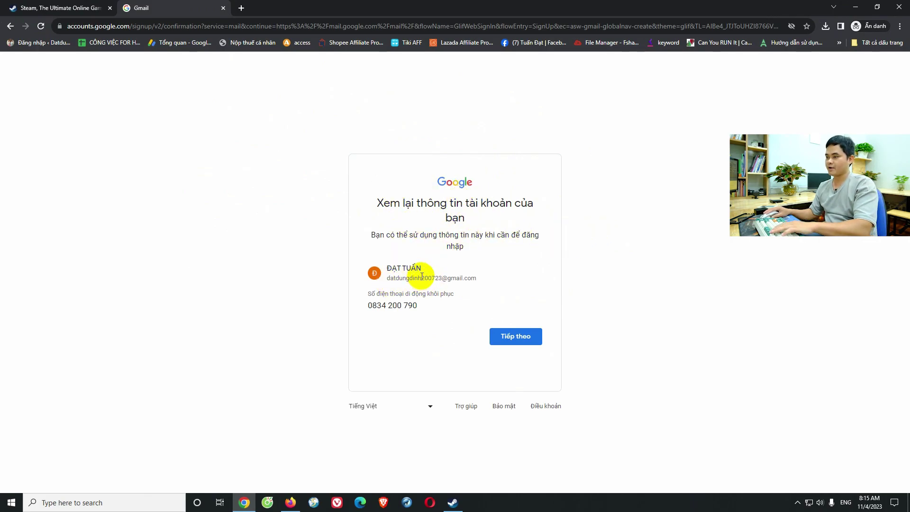
# Step: Review the new account's email and phone details, then accept the privacy terms
pyautogui.moveTo(413, 250); pyautogui.dragTo(603, 246)
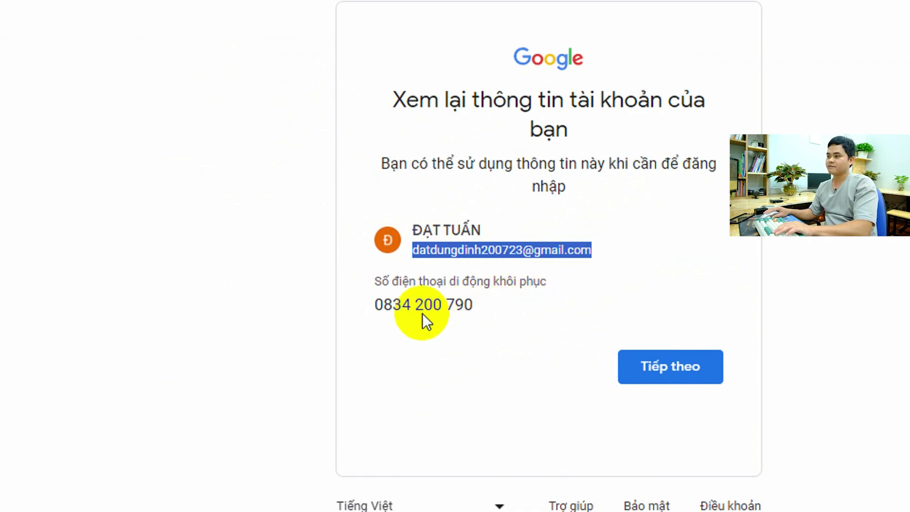
pyautogui.click(373, 302)
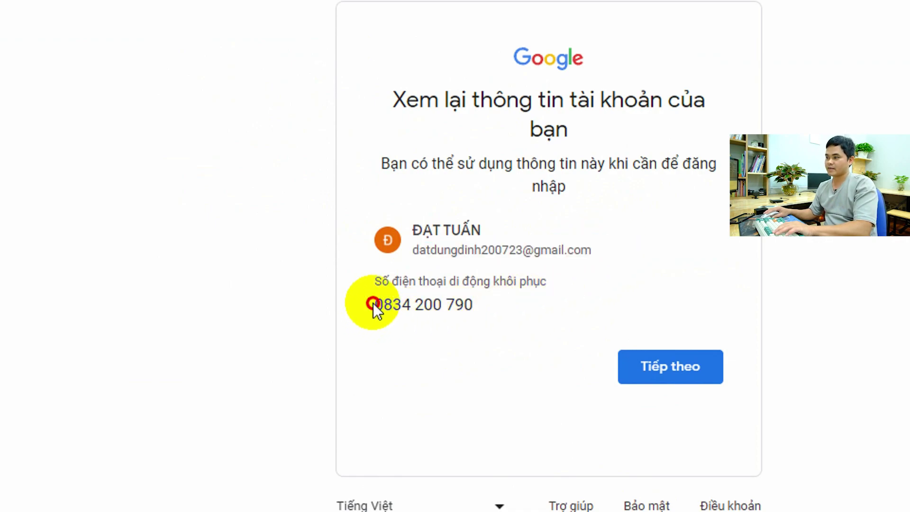
pyautogui.click(496, 311)
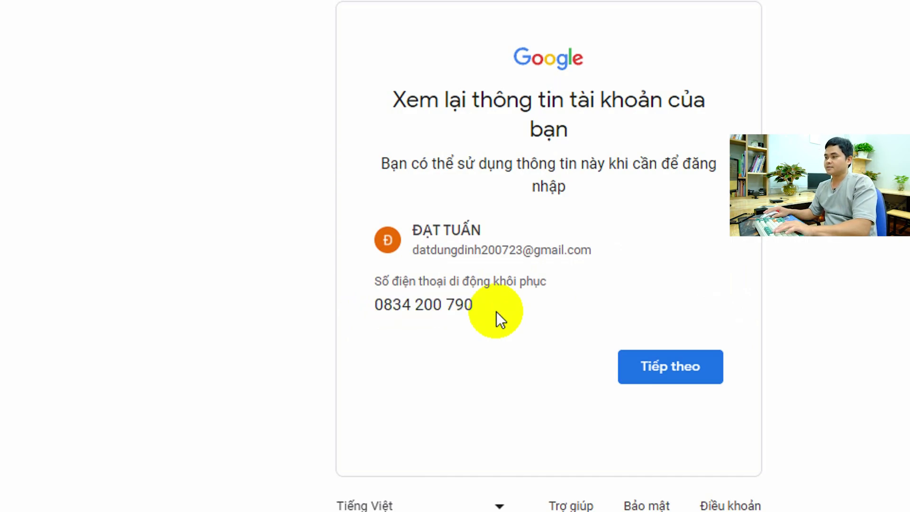
pyautogui.click(678, 368)
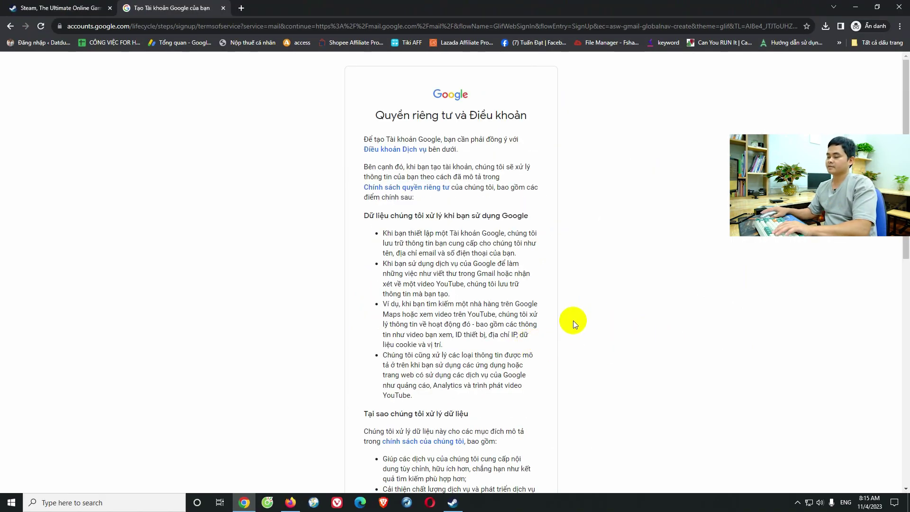
pyautogui.scroll(-7, 572, 321)
pyautogui.scroll(-4, 572, 320)
pyautogui.click(512, 405)
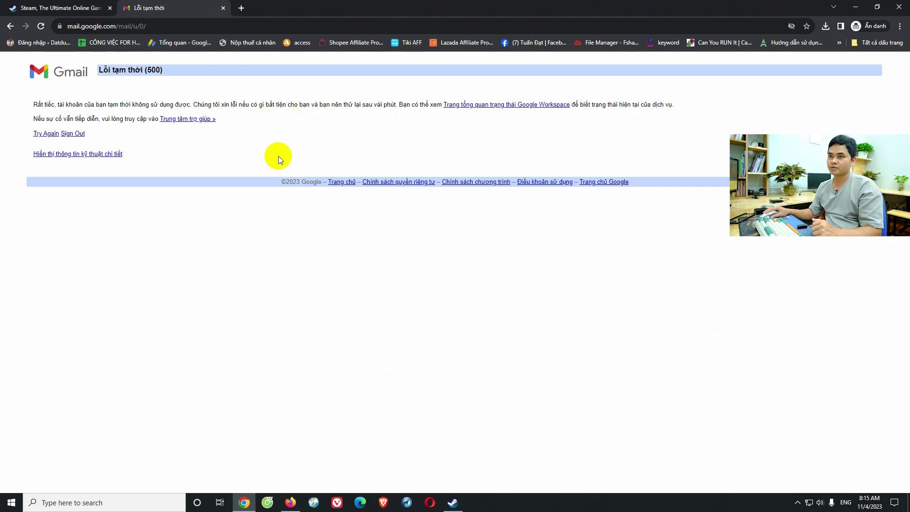
# Step: Reload the Gmail error page so the inbox loads
pyautogui.click(41, 26)
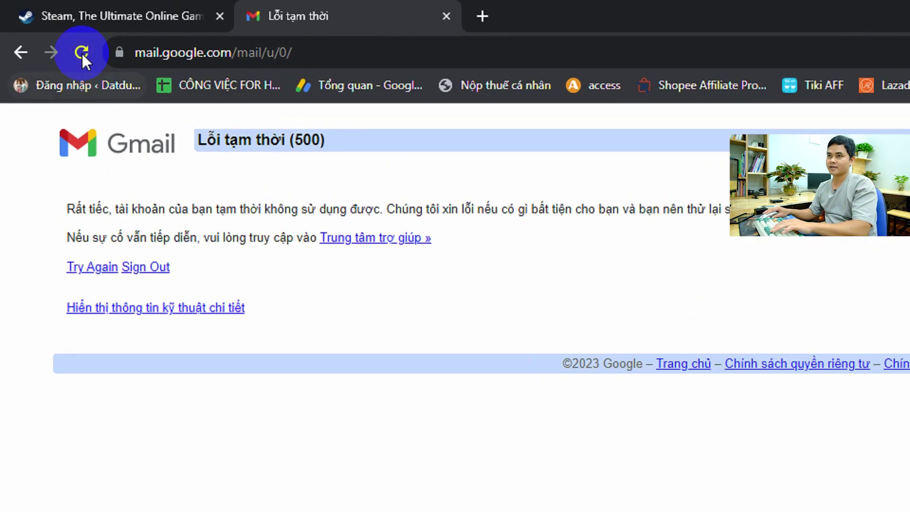
pyautogui.rightClick(390, 224)
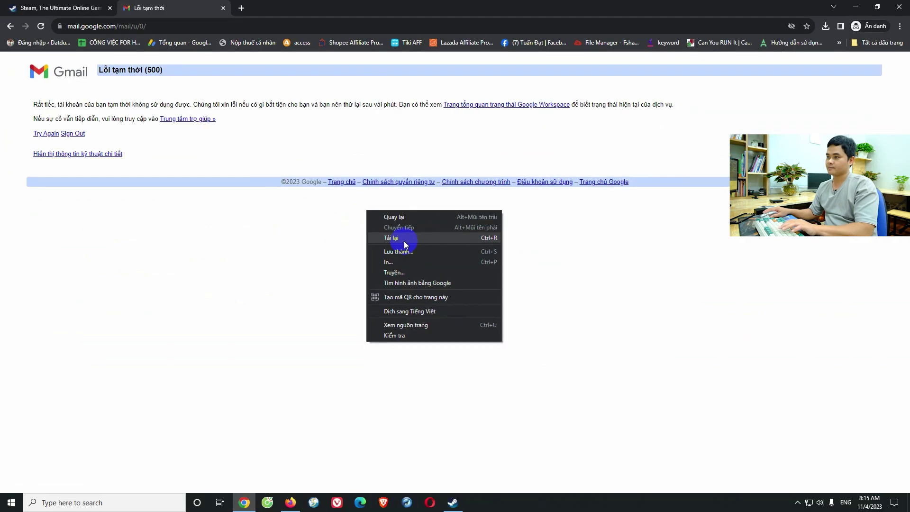
pyautogui.click(404, 241)
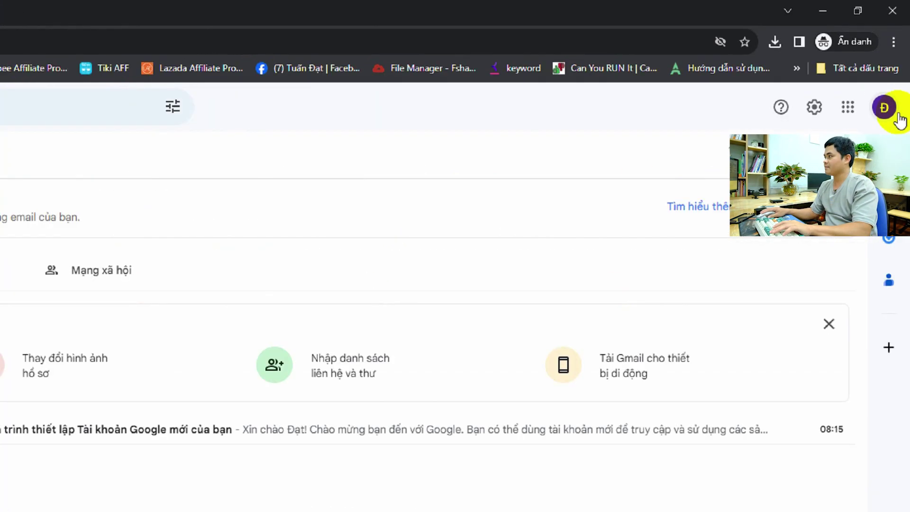
# Step: Copy the new account's email address from the account panel with Sao chép
pyautogui.click(876, 129)
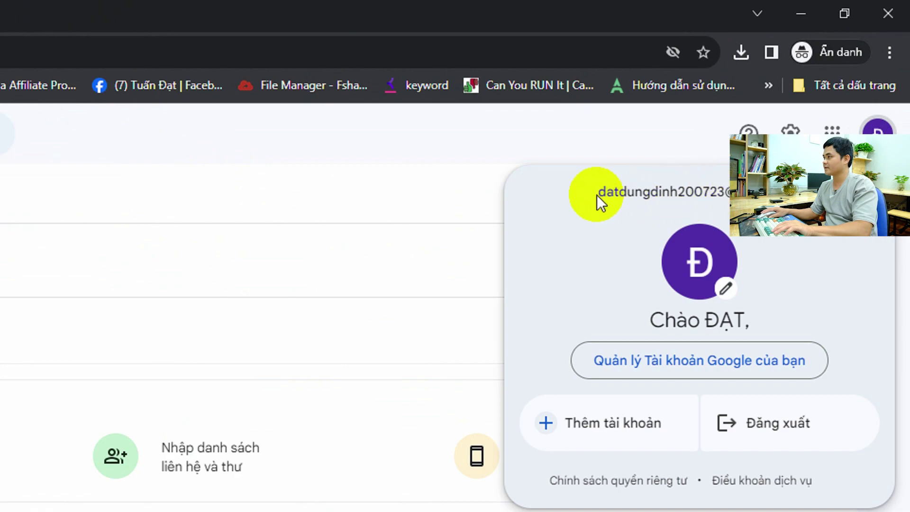
pyautogui.moveTo(596, 192); pyautogui.dragTo(782, 192)
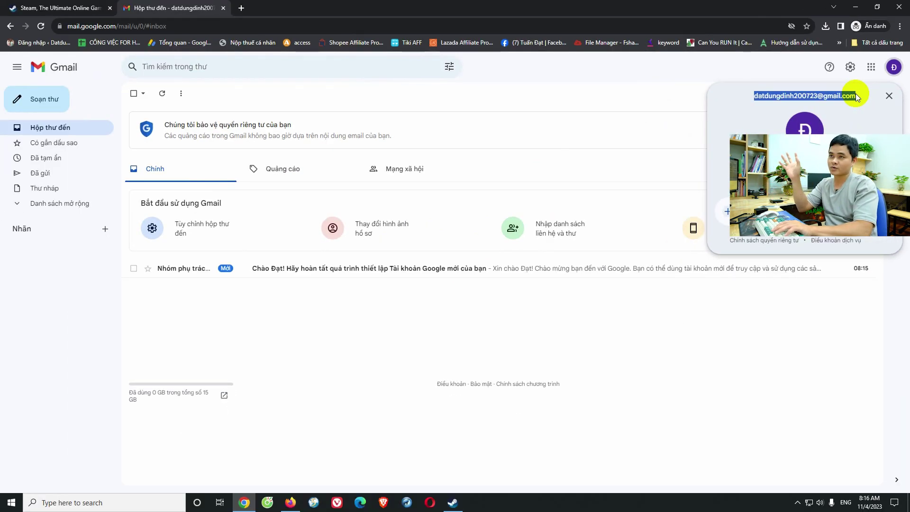
pyautogui.click(636, 312)
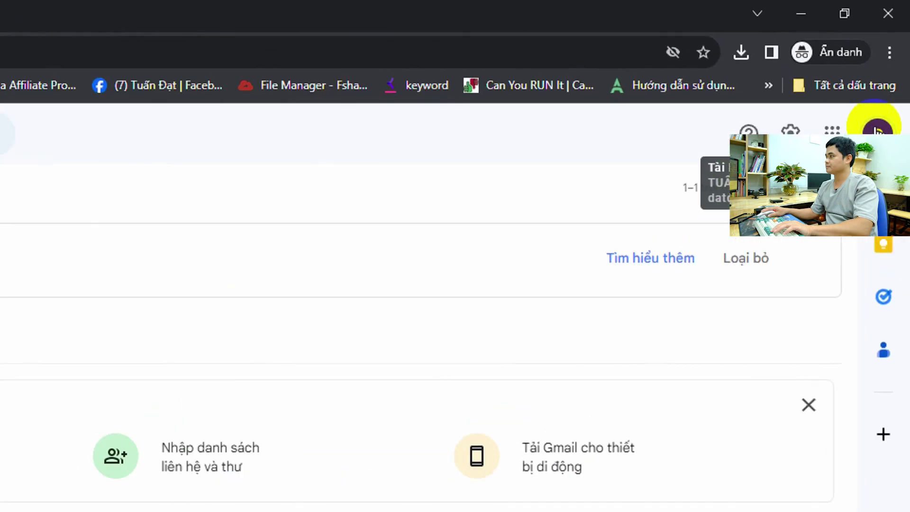
pyautogui.click(893, 67)
pyautogui.tripleClick(822, 96)
pyautogui.rightClick(822, 96)
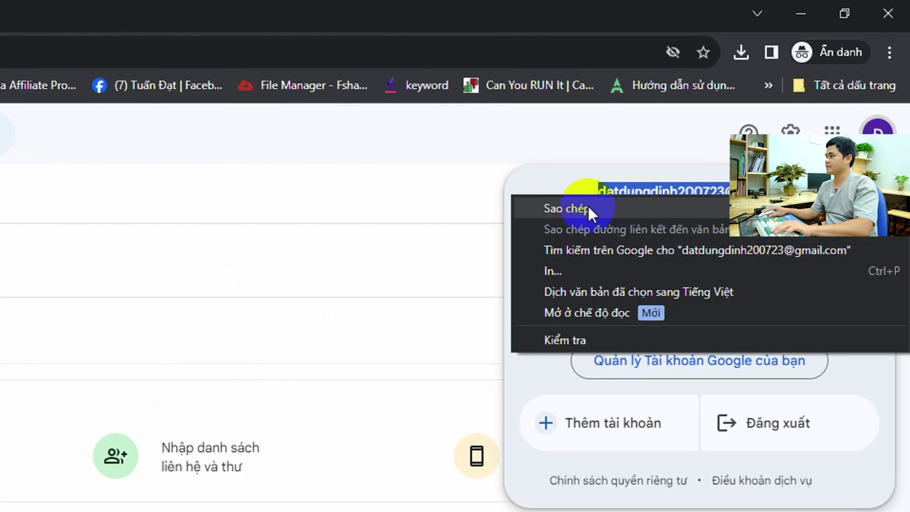
pyautogui.click(588, 209)
# Step: Paste the new Gmail address into Email Address and Confirm your Address
pyautogui.click(856, 7)
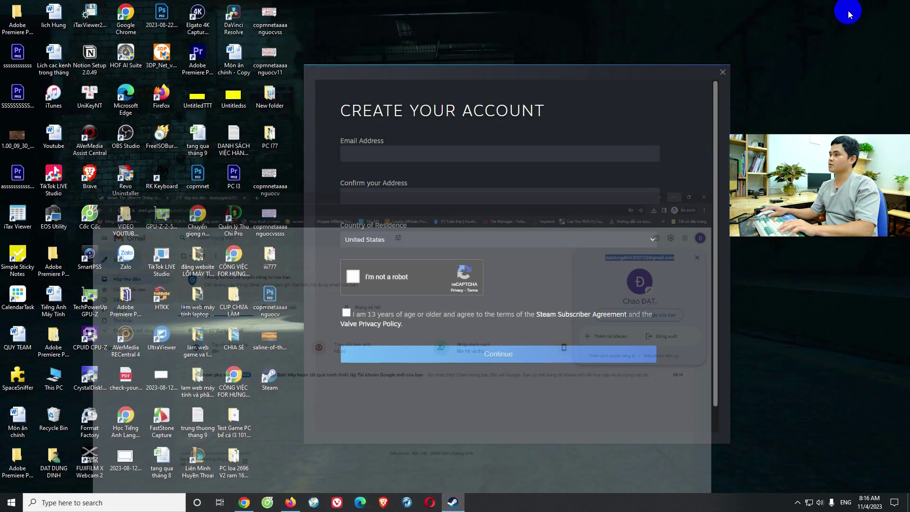
pyautogui.moveTo(454, 75); pyautogui.dragTo(440, 86)
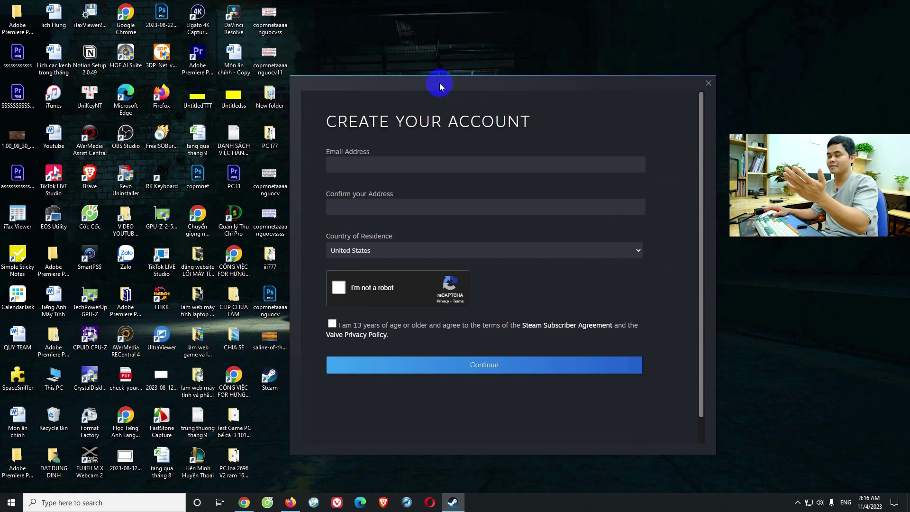
pyautogui.click(368, 164)
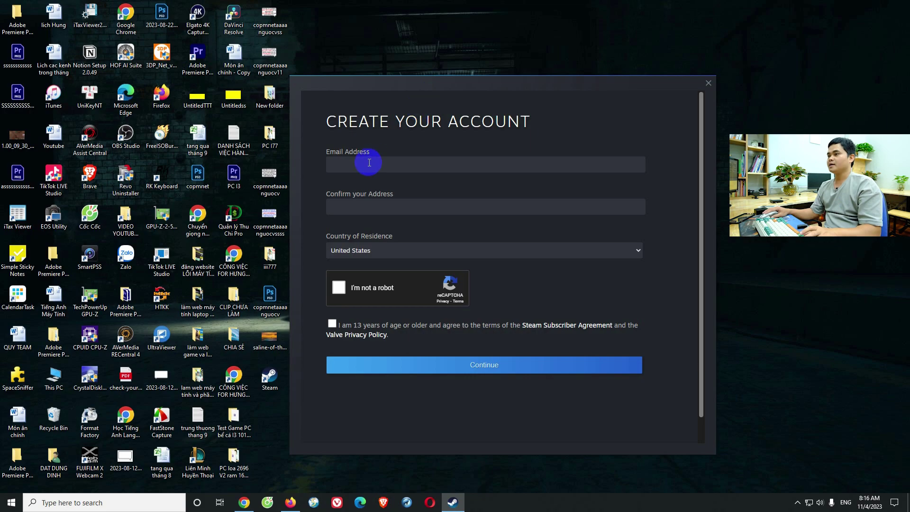
pyautogui.hotkey('ctrl', 'v')
pyautogui.click(377, 206)
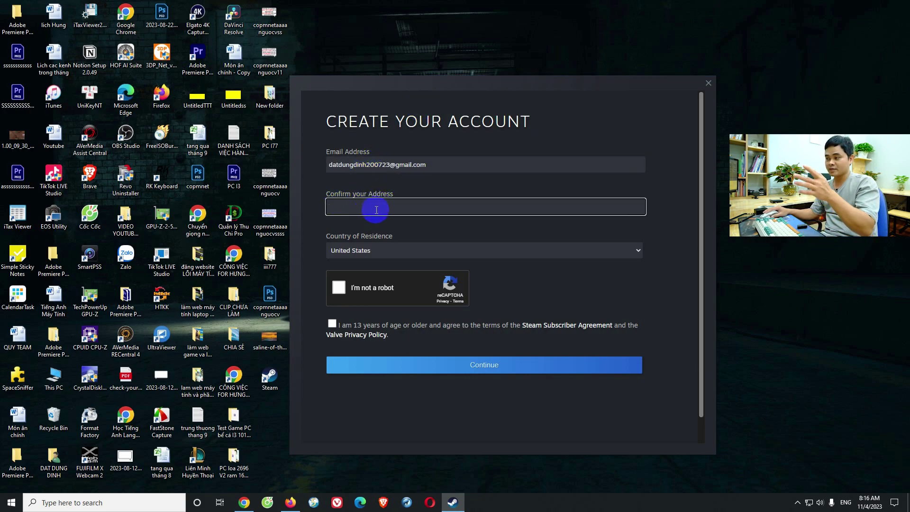
pyautogui.hotkey('ctrl', 'v')
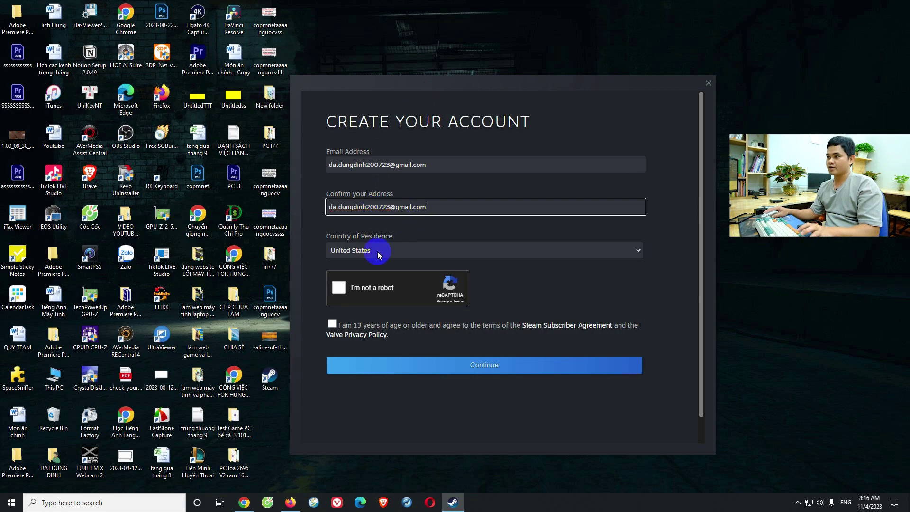
# Step: Set Country of Residence to Viet Nam and start the I'm not a robot check
pyautogui.click(377, 251)
pyautogui.scroll(-3, 476, 315)
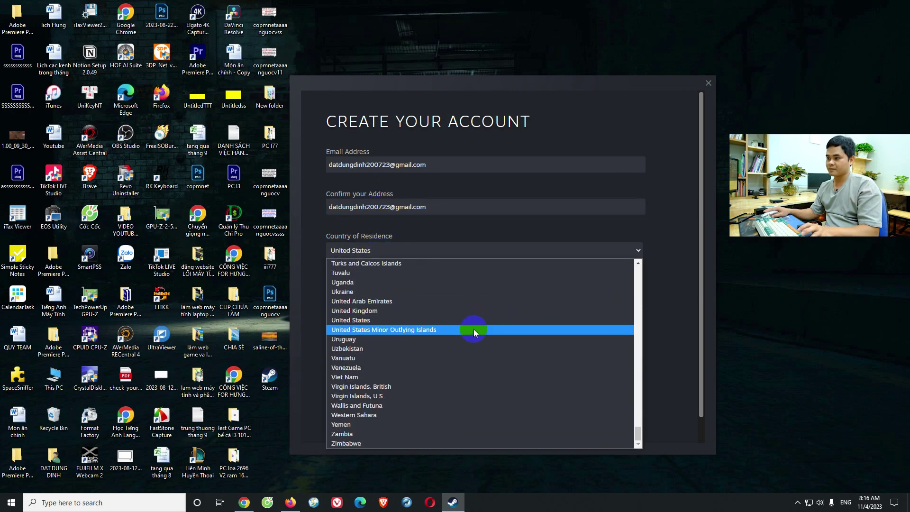
pyautogui.click(374, 378)
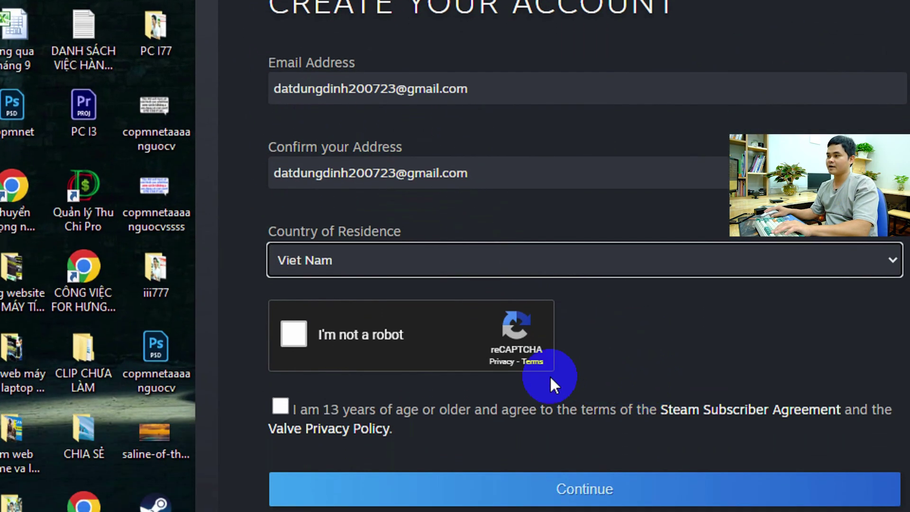
pyautogui.click(294, 335)
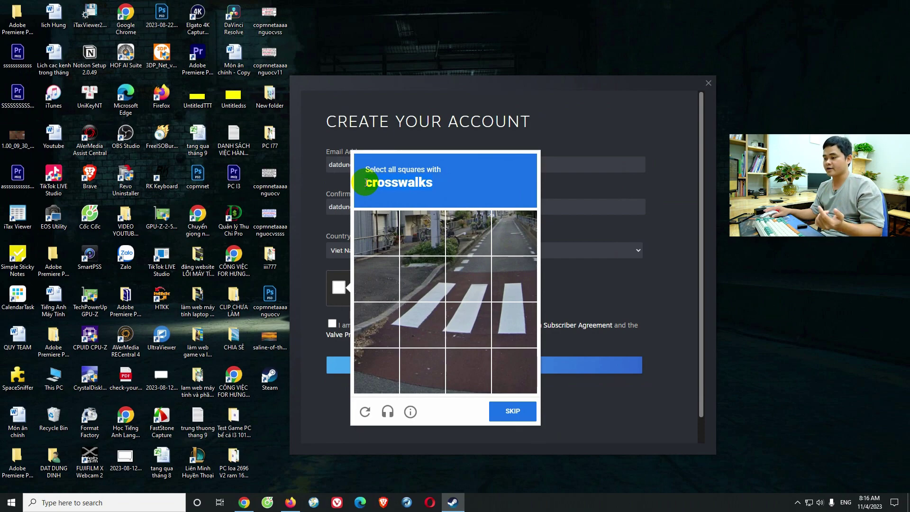
pyautogui.click(244, 502)
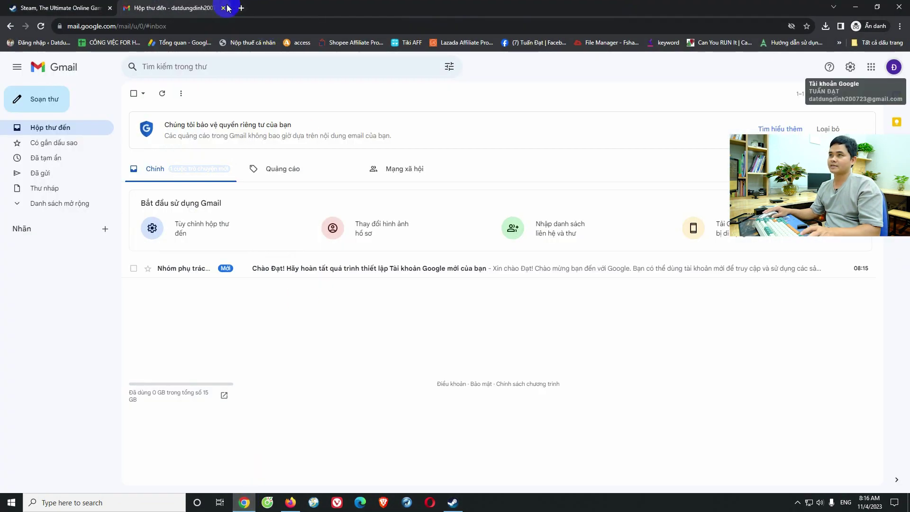
# Step: Load google.com in a new tab and search for the gg dich translator
pyautogui.click(241, 8)
pyautogui.write('google.com')
pyautogui.press('Return')
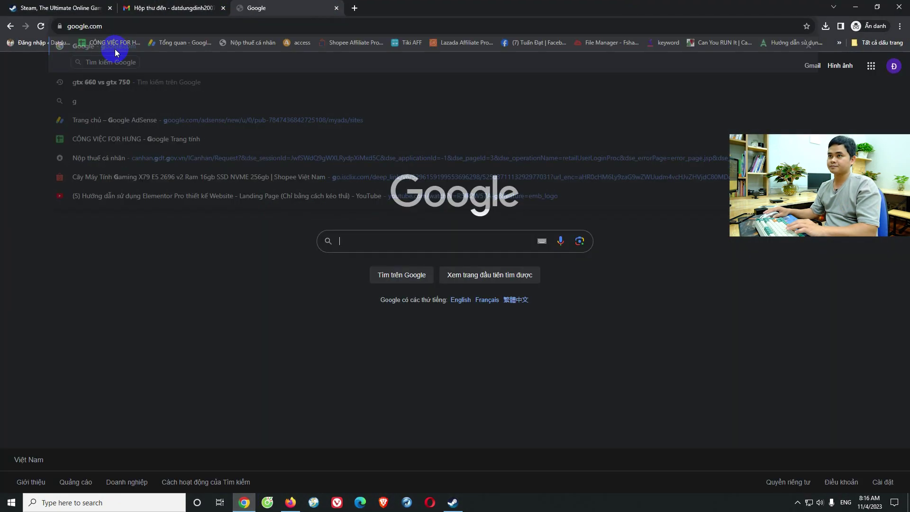
pyautogui.write('g')
pyautogui.click(368, 290)
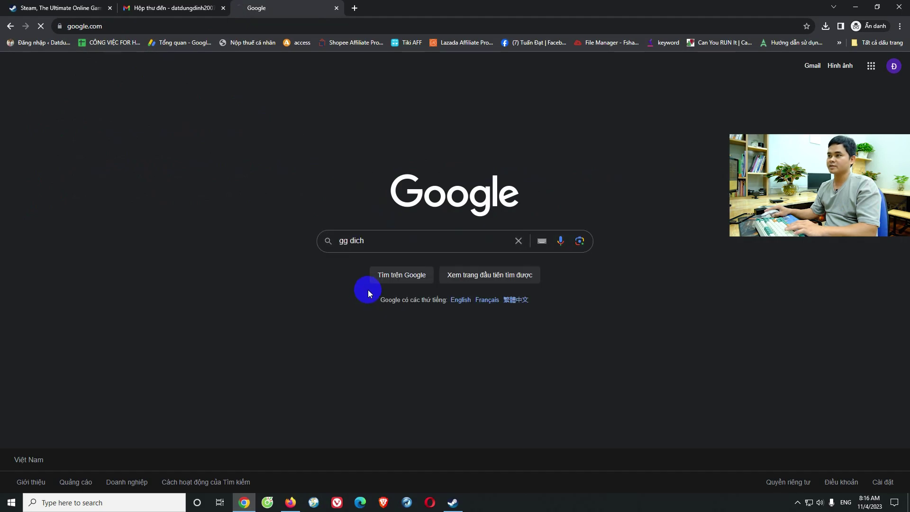
pyautogui.click(452, 502)
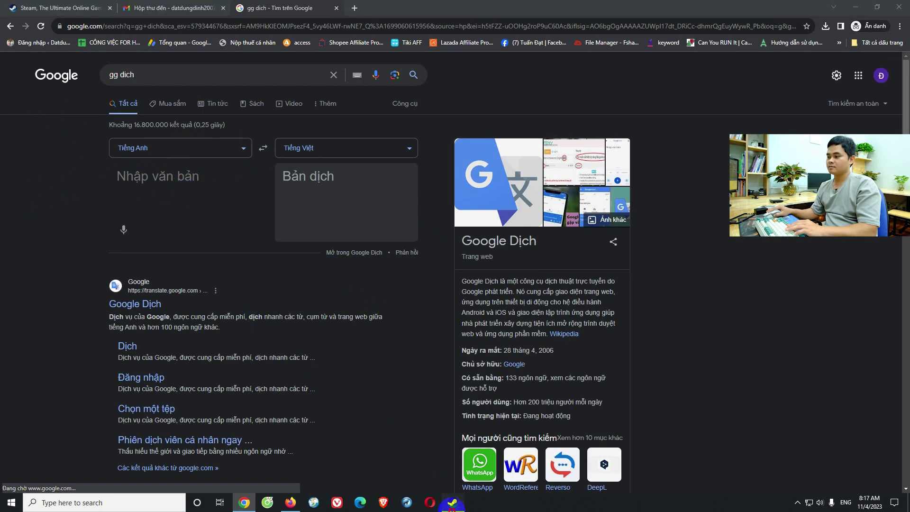
# Step: Translate 'crosswalk' into Vietnamese, getting 'lối băng qua đường'
pyautogui.click(181, 182)
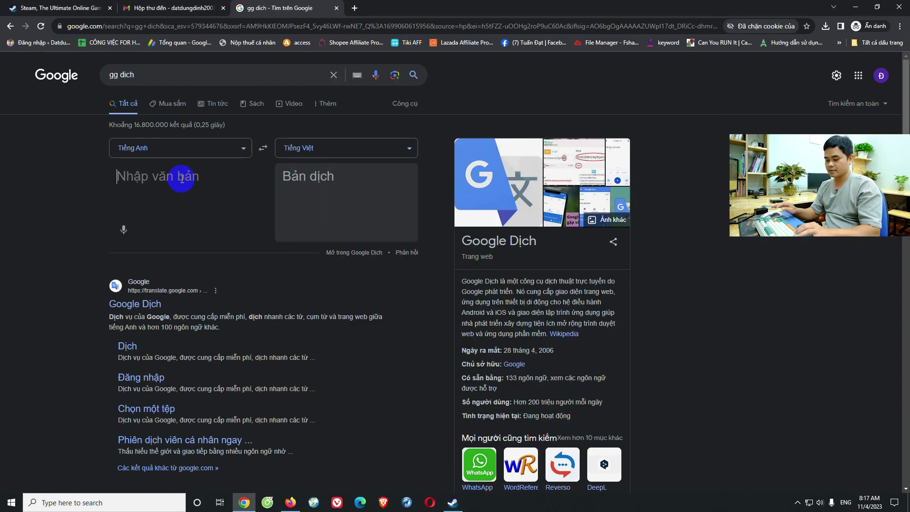
pyautogui.write('crossw')
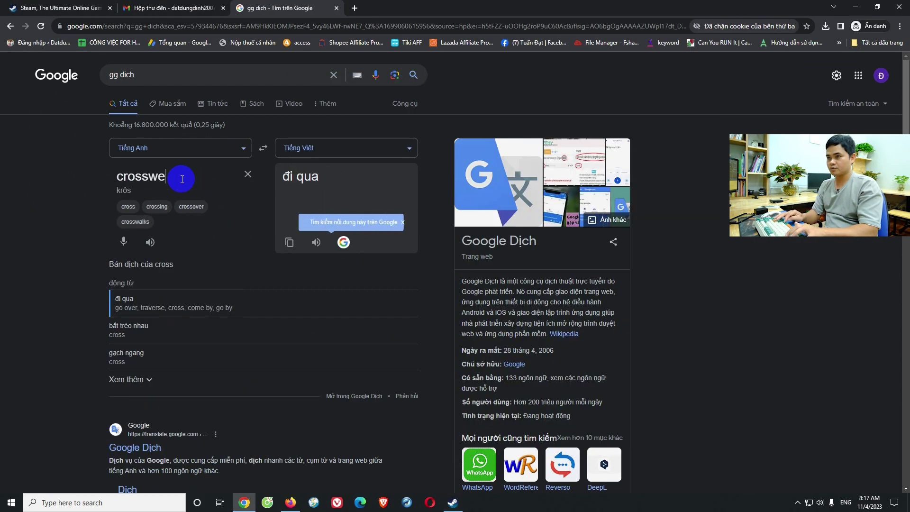
pyautogui.write('a')
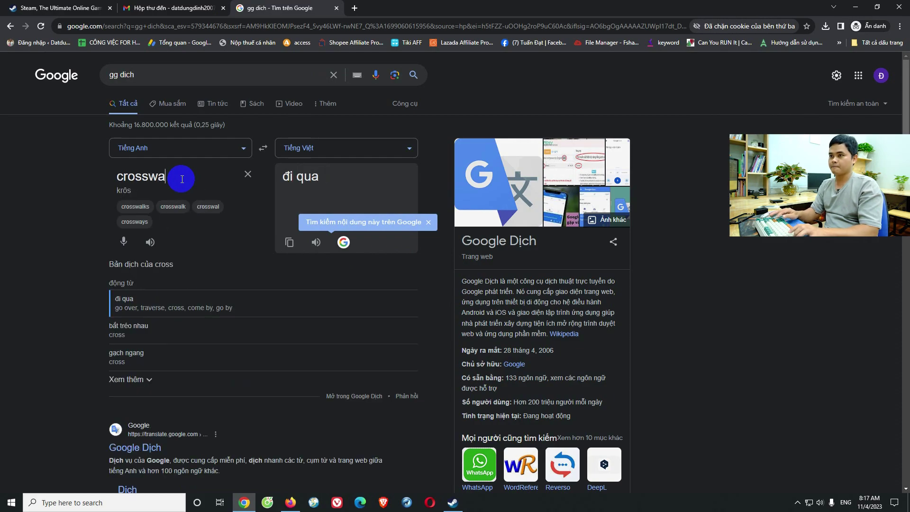
pyautogui.write('lk')
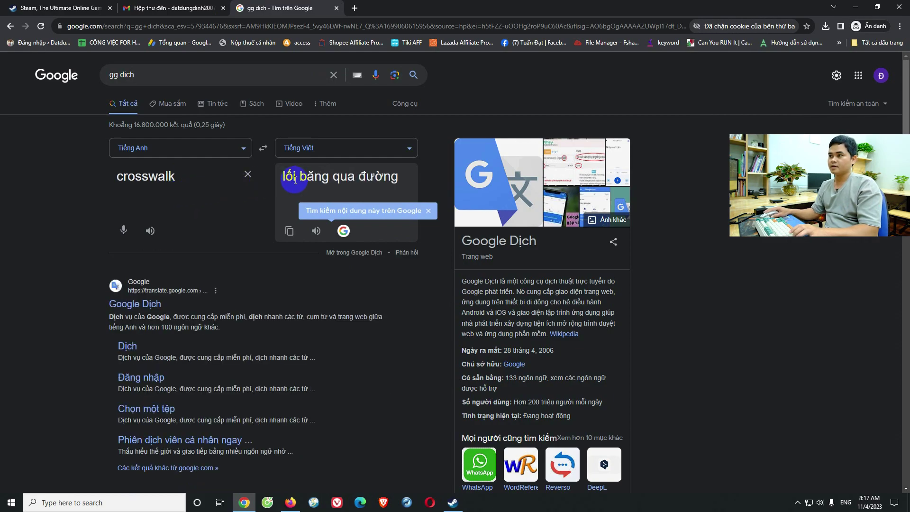
pyautogui.moveTo(394, 172); pyautogui.dragTo(307, 176)
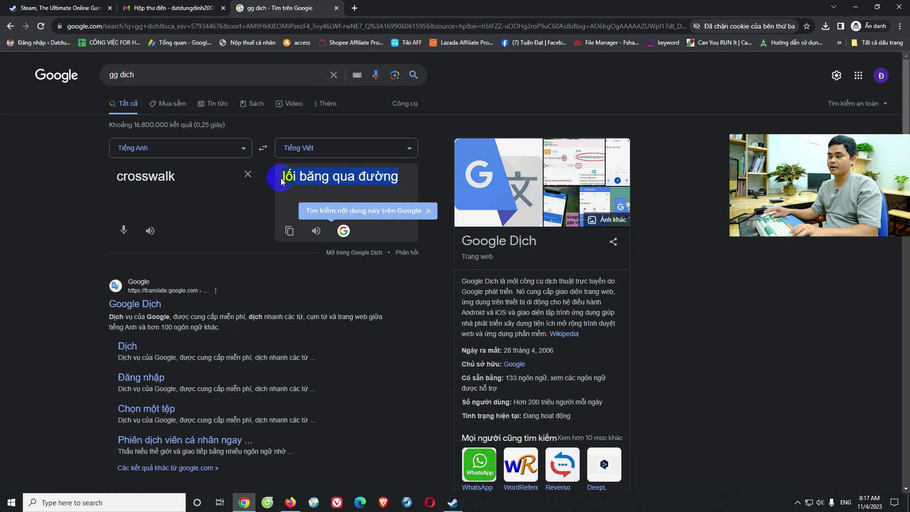
pyautogui.click(452, 502)
# Step: Select the six crosswalk tiles and press VERIFY on the reCAPTCHA challenge
pyautogui.click(436, 294)
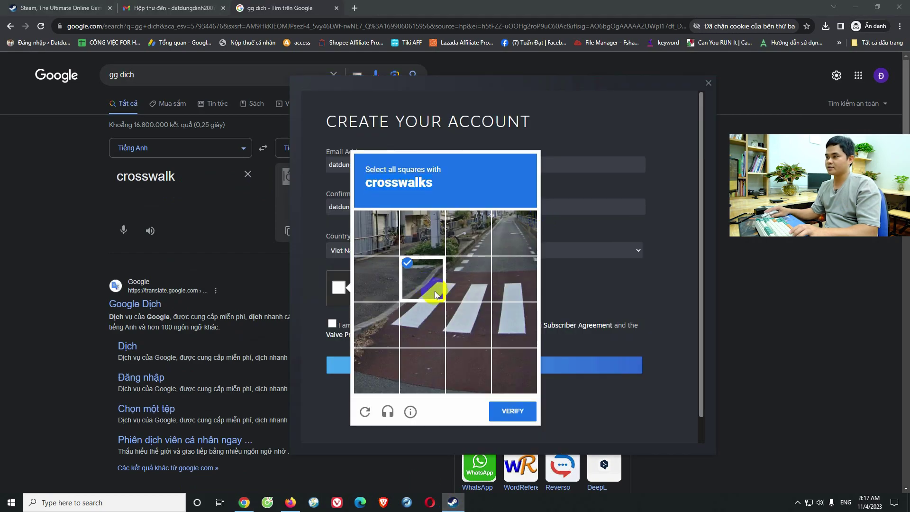
pyautogui.click(468, 280)
pyautogui.click(514, 280)
pyautogui.click(514, 325)
pyautogui.click(467, 325)
pyautogui.click(419, 324)
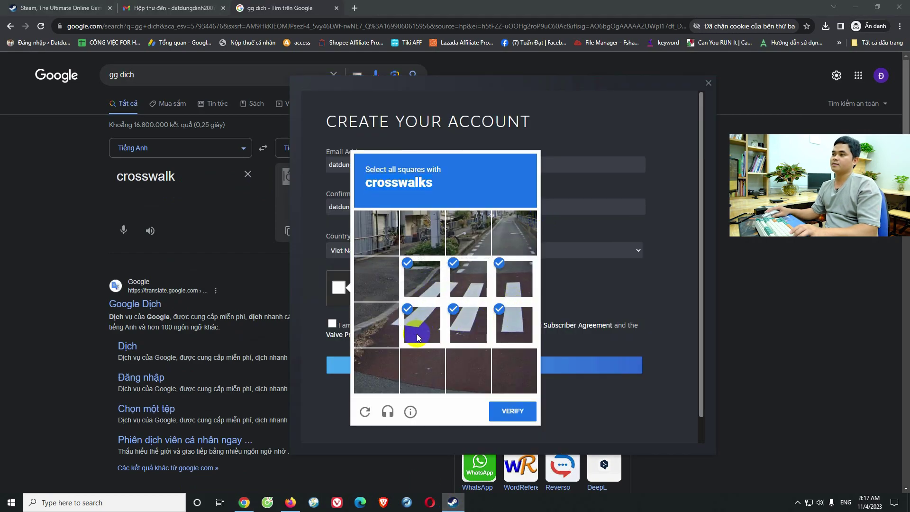
pyautogui.click(575, 370)
pyautogui.click(513, 411)
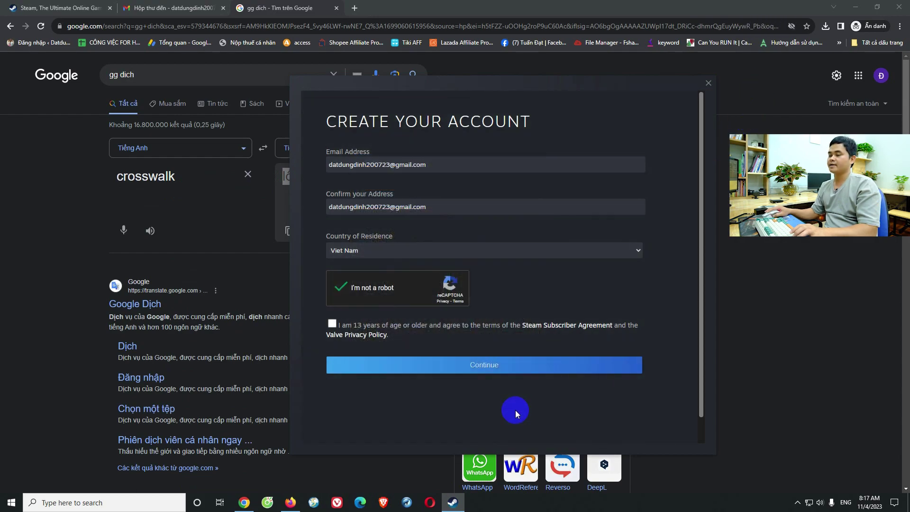
# Step: Tick the 'I am 13 years of age or older' terms agreement
pyautogui.click(846, 6)
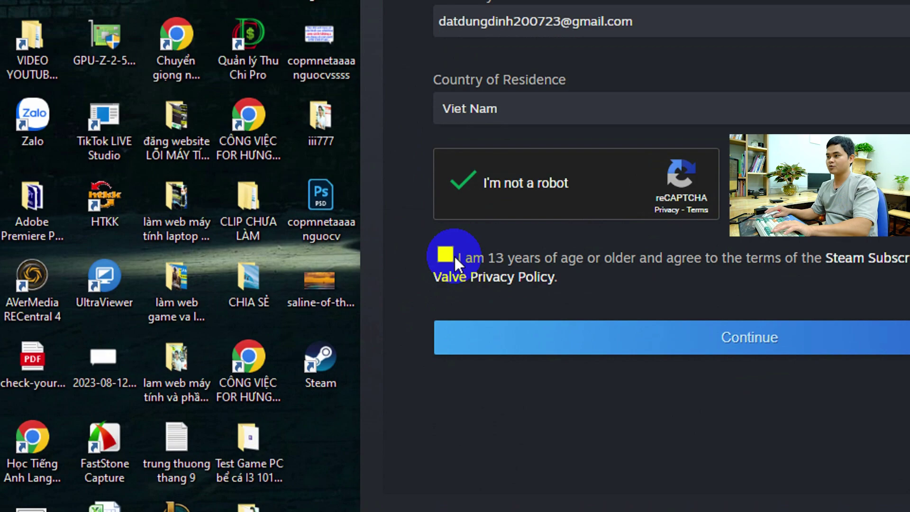
pyautogui.click(448, 255)
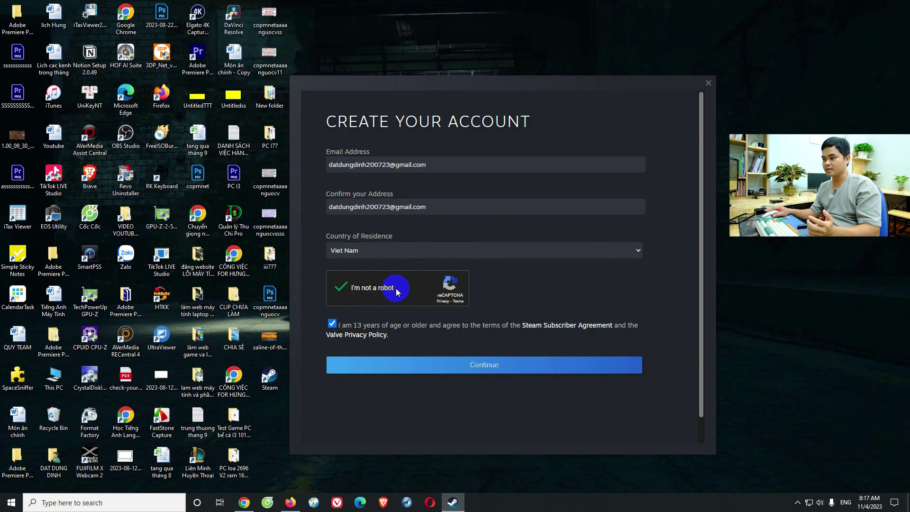
pyautogui.moveTo(292, 507)
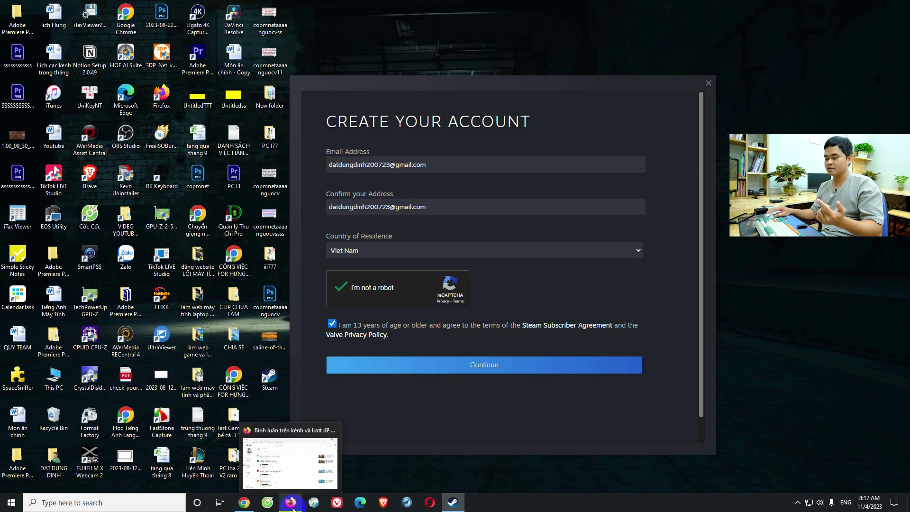
# Step: Browse the YouTube Studio channel's video list and tick the age and terms agreement
pyautogui.click(291, 502)
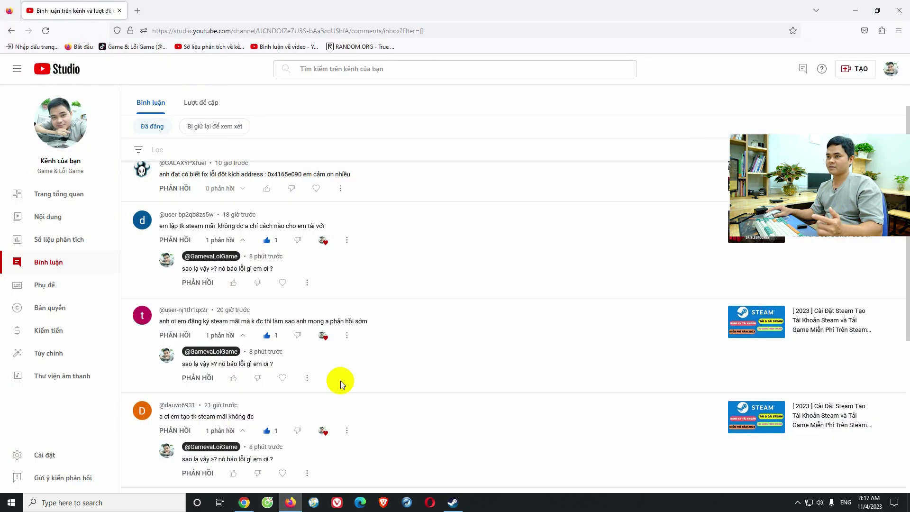
pyautogui.click(88, 224)
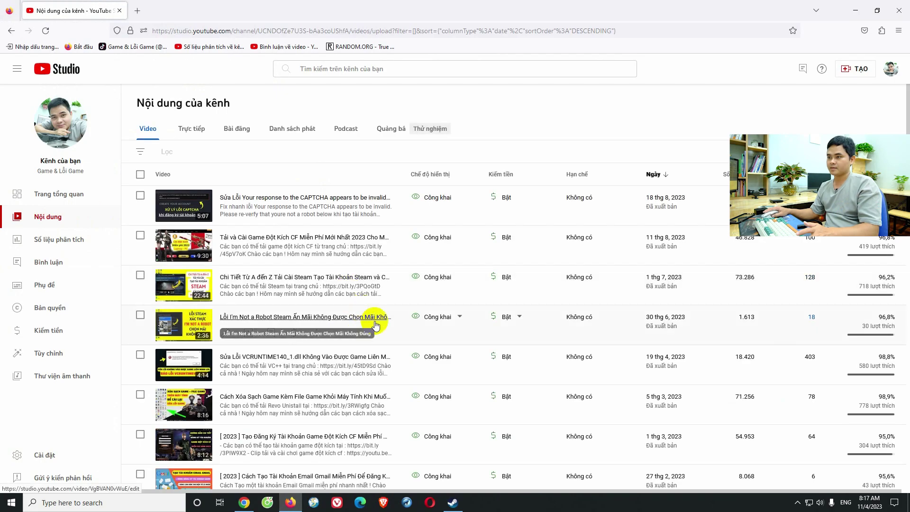
pyautogui.scroll(-1, 374, 320)
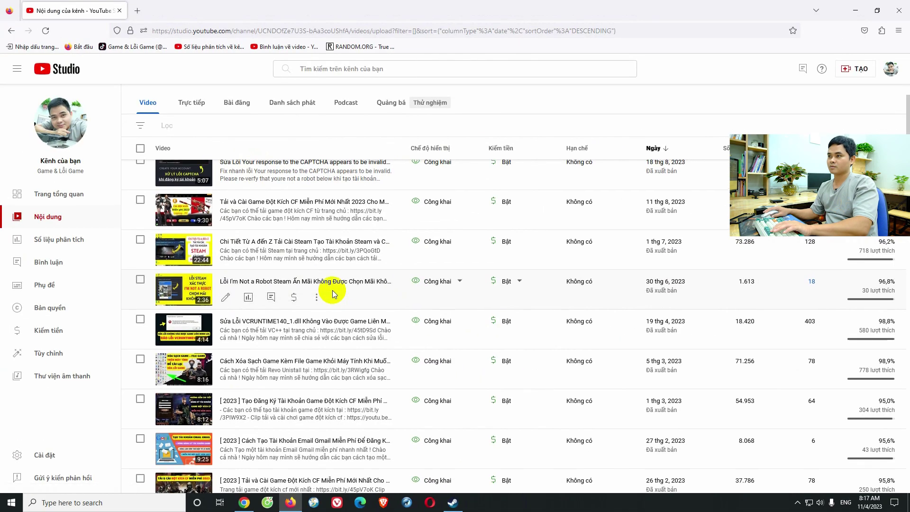
pyautogui.scroll(1, 457, 265)
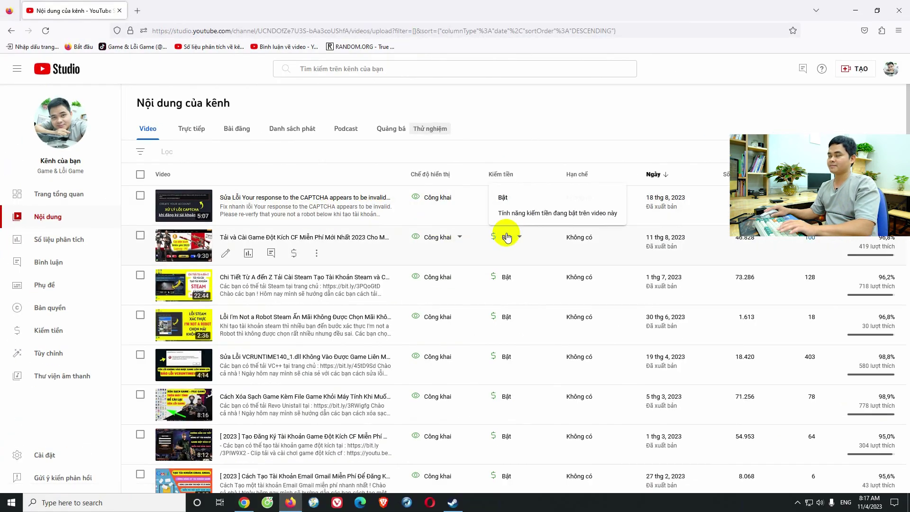
pyautogui.click(453, 326)
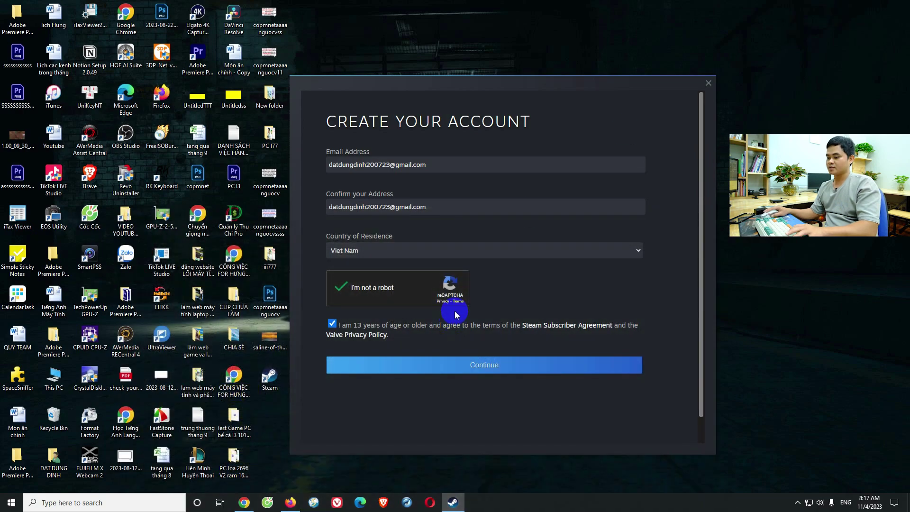
pyautogui.moveTo(531, 75)
pyautogui.mouseDown()
pyautogui.moveTo(601, 73)
pyautogui.moveTo(504, 78)
pyautogui.moveTo(548, 75)
pyautogui.mouseUp()
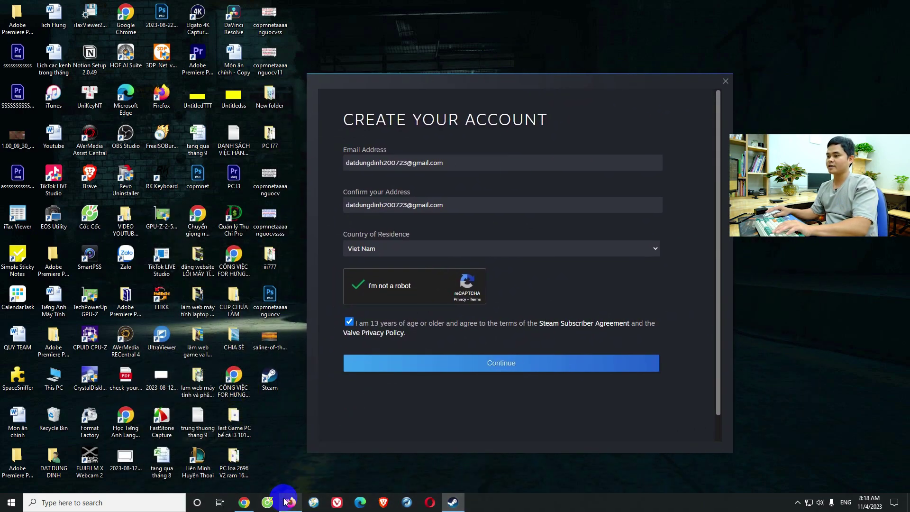
# Step: Minimize the YouTube Studio window and bring Chrome to the front
pyautogui.moveTo(287, 503)
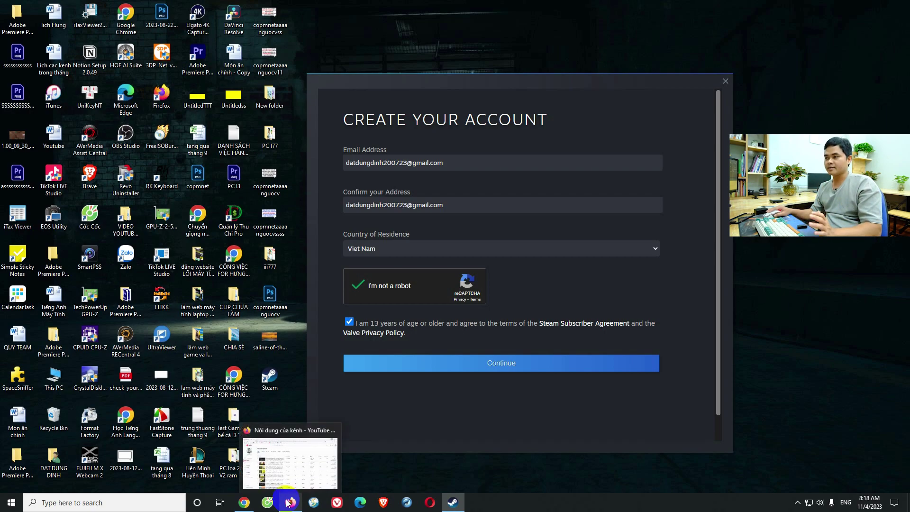
pyautogui.click(287, 503)
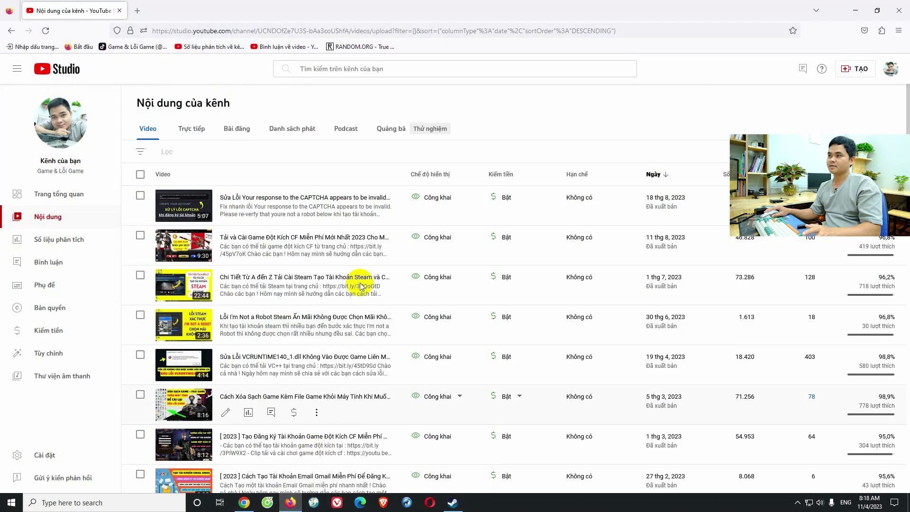
pyautogui.click(851, 7)
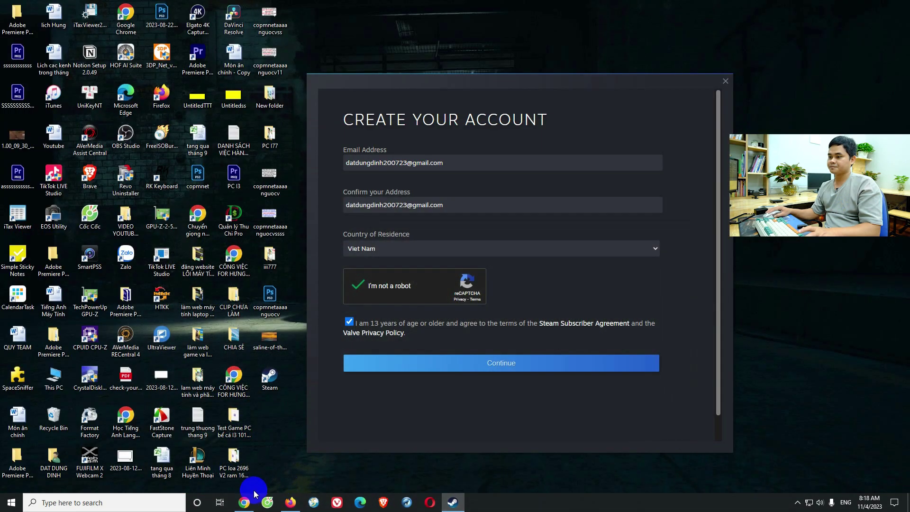
pyautogui.click(243, 502)
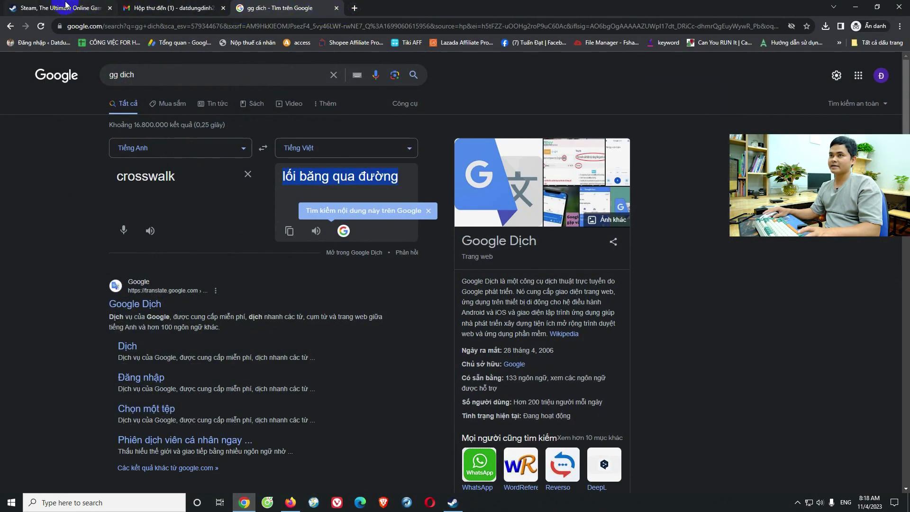
# Step: Go from Chrome's Steam tab through sign-in to the Create an account form, then bring up the client dialog
pyautogui.click(66, 8)
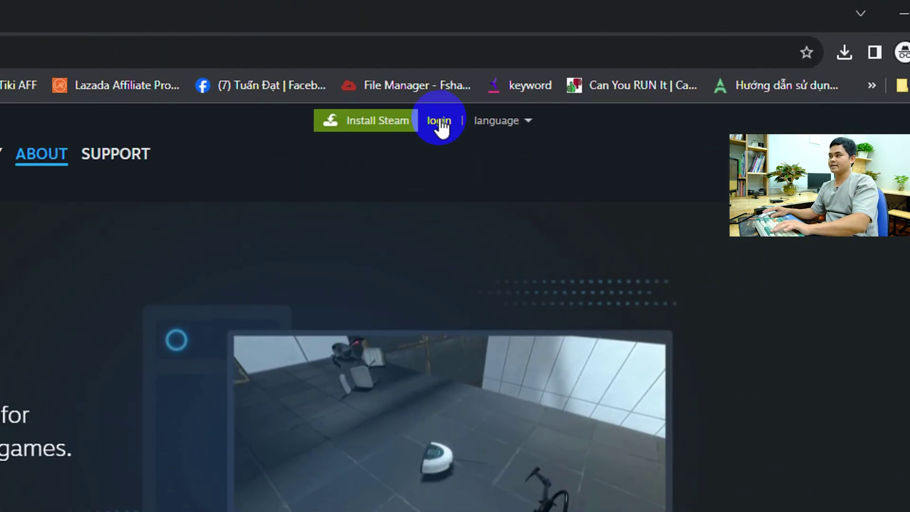
pyautogui.click(439, 122)
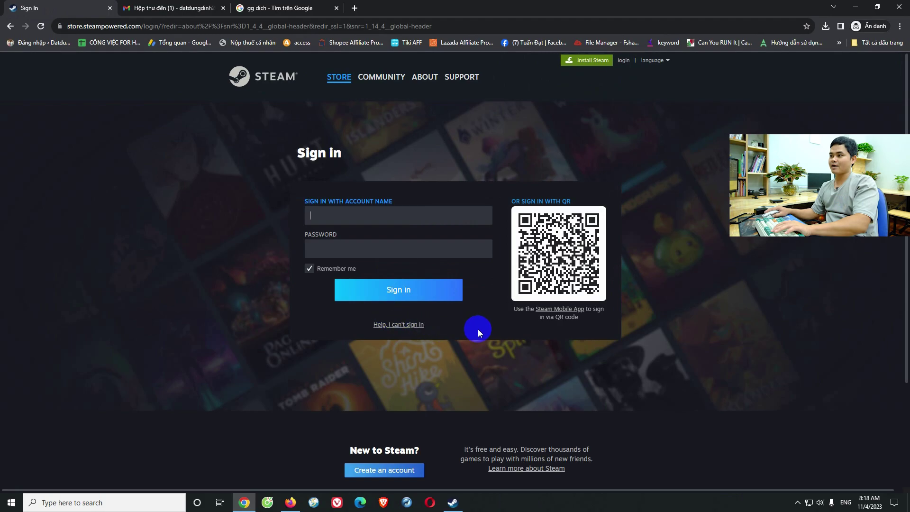
pyautogui.scroll(-3, 473, 328)
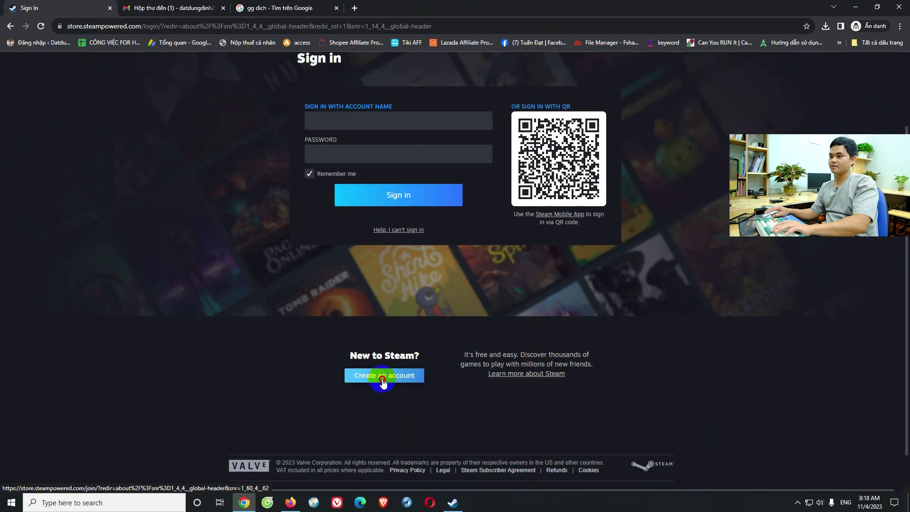
pyautogui.click(443, 246)
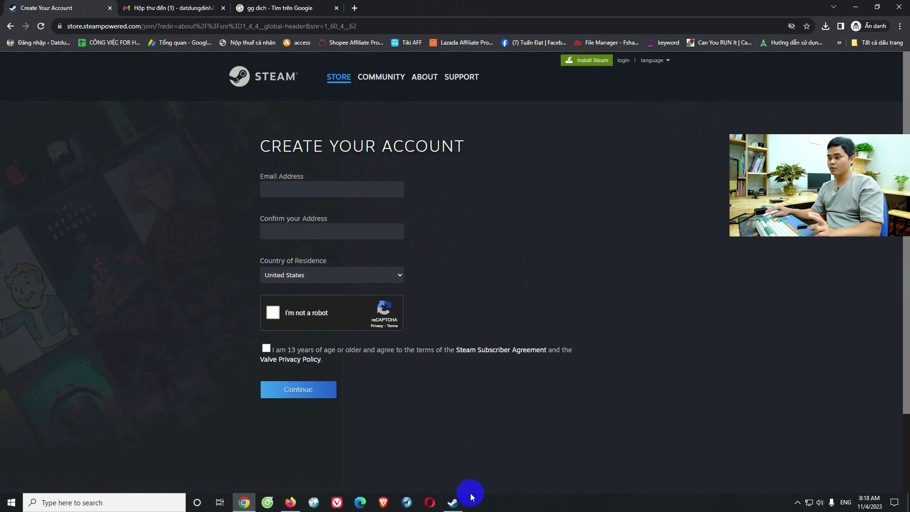
pyautogui.click(456, 506)
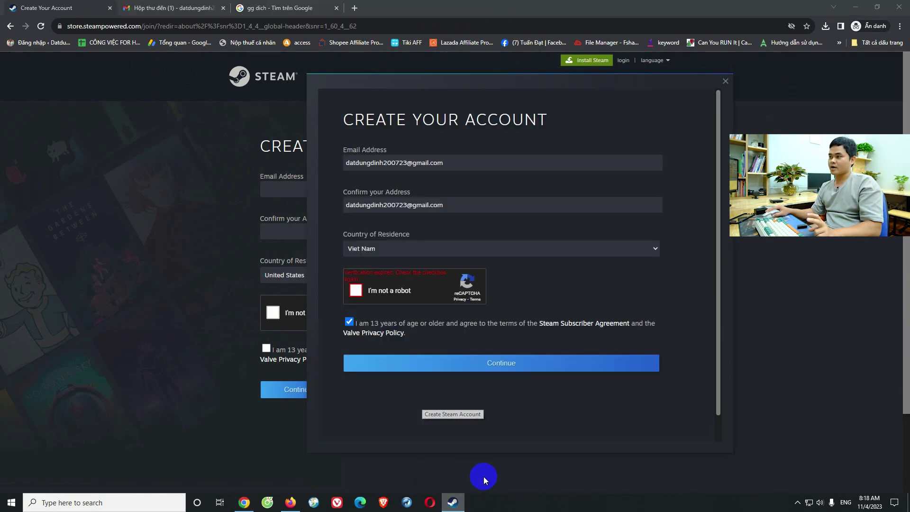
# Step: Minimize Chrome and move the Steam client's account dialog to the screen centre
pyautogui.moveTo(449, 77); pyautogui.dragTo(576, 95)
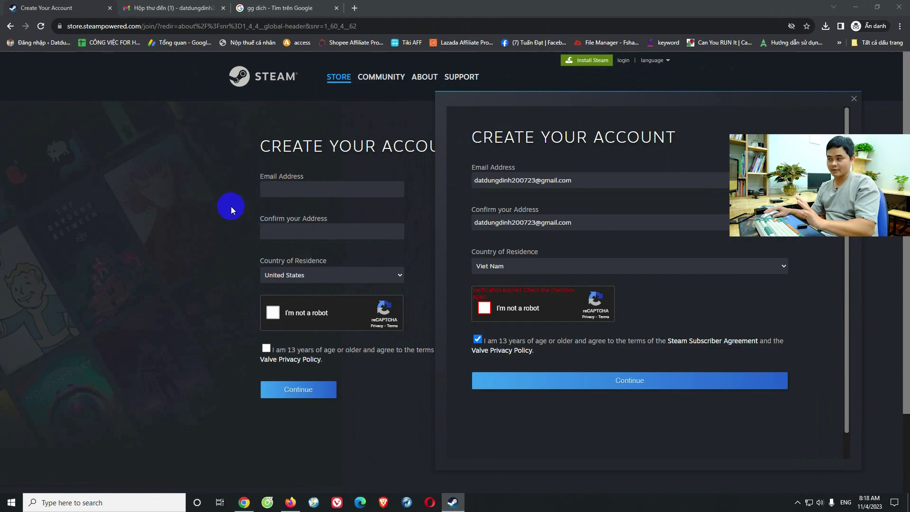
pyautogui.click(855, 7)
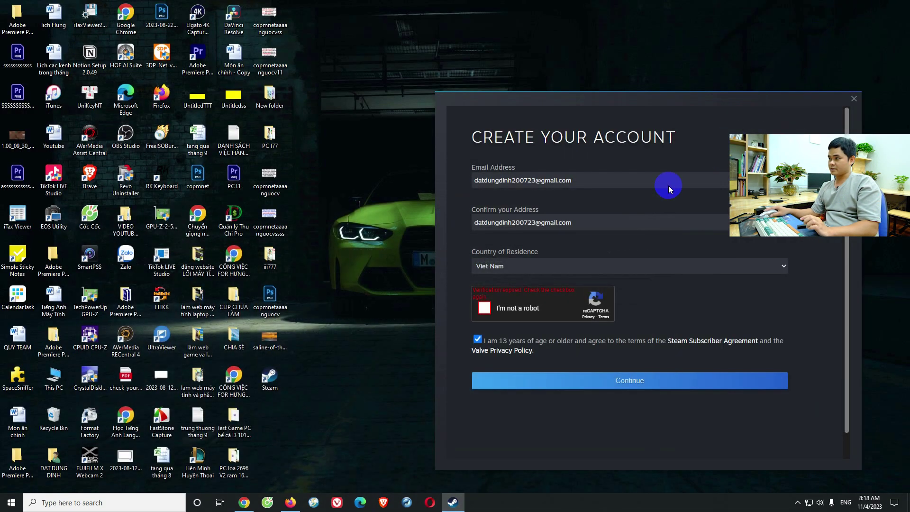
pyautogui.moveTo(549, 100); pyautogui.dragTo(393, 64)
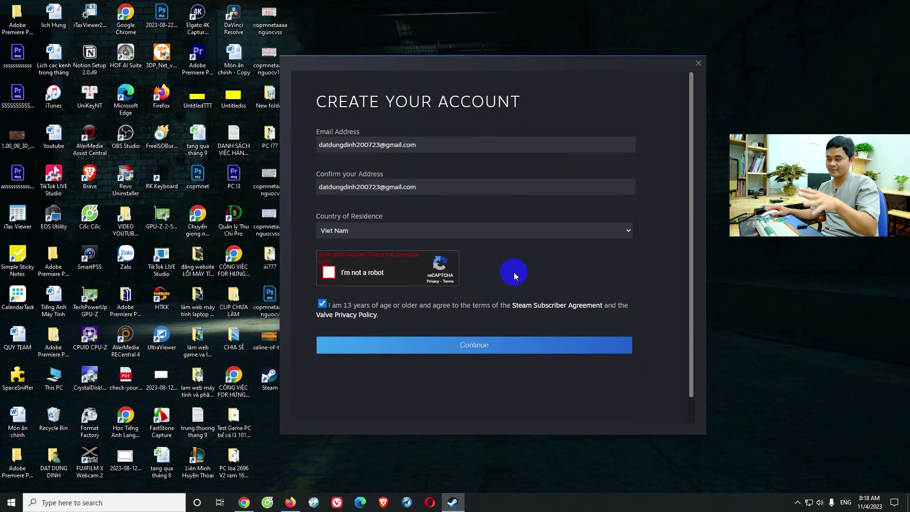
# Step: Pass the bicycle image check and submit the account creation form
pyautogui.click(329, 272)
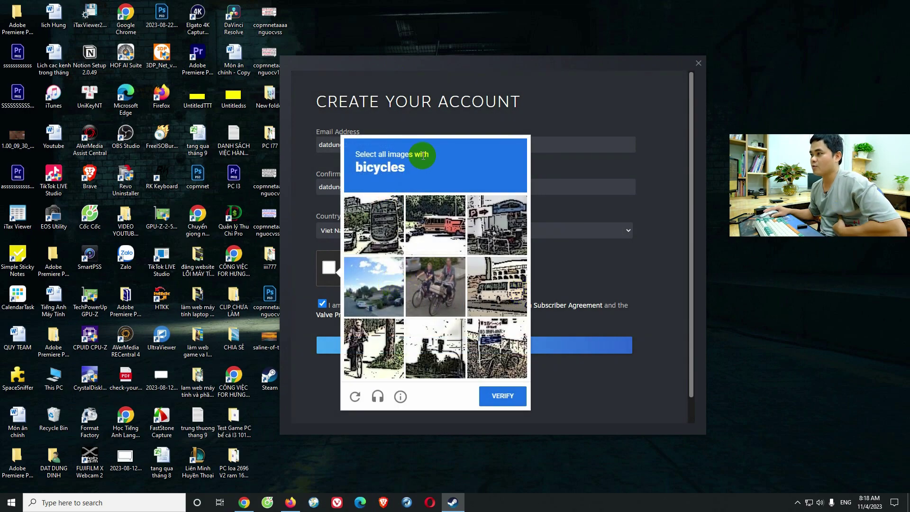
pyautogui.click(497, 297)
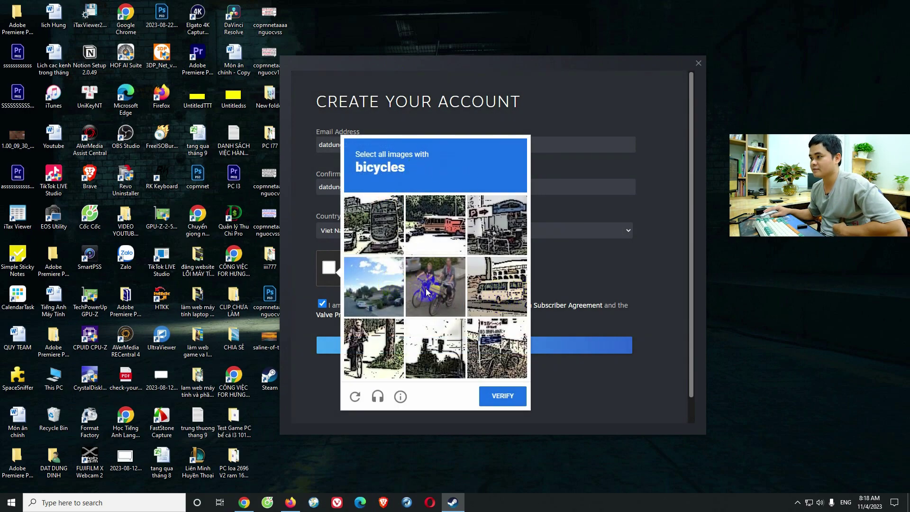
pyautogui.click(365, 347)
pyautogui.click(481, 367)
pyautogui.click(484, 233)
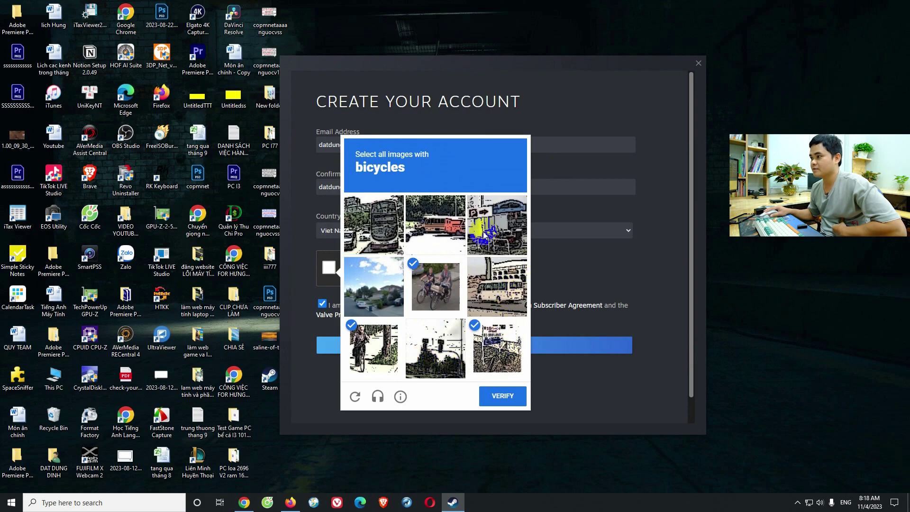
pyautogui.click(499, 396)
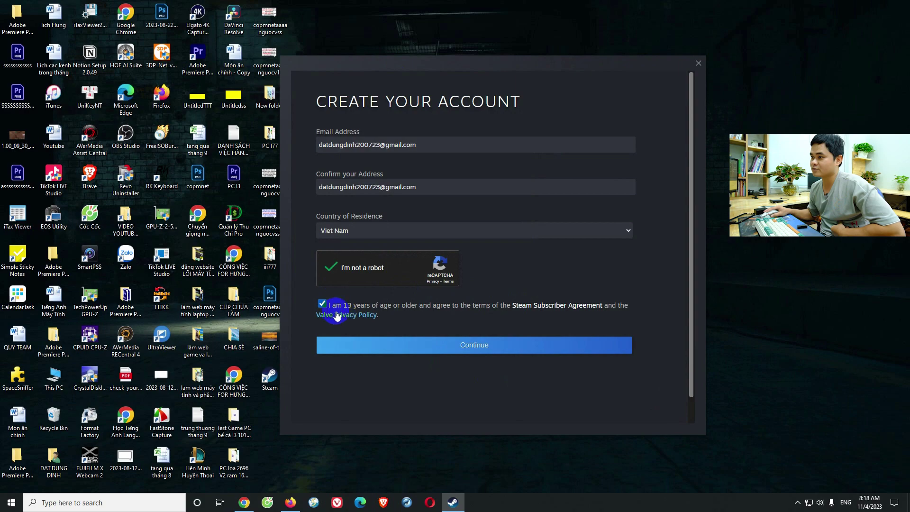
pyautogui.click(490, 346)
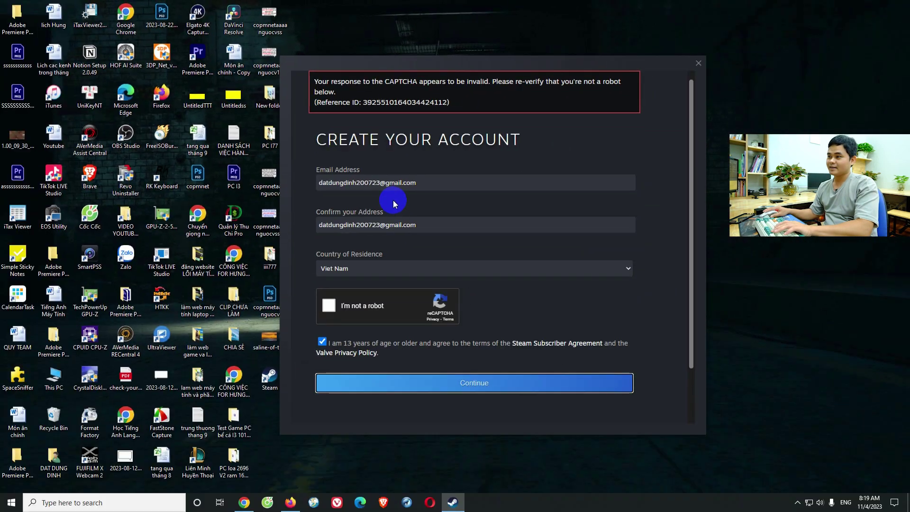
# Step: Restart the robot check and mark the stairs tiles across two images
pyautogui.click(329, 305)
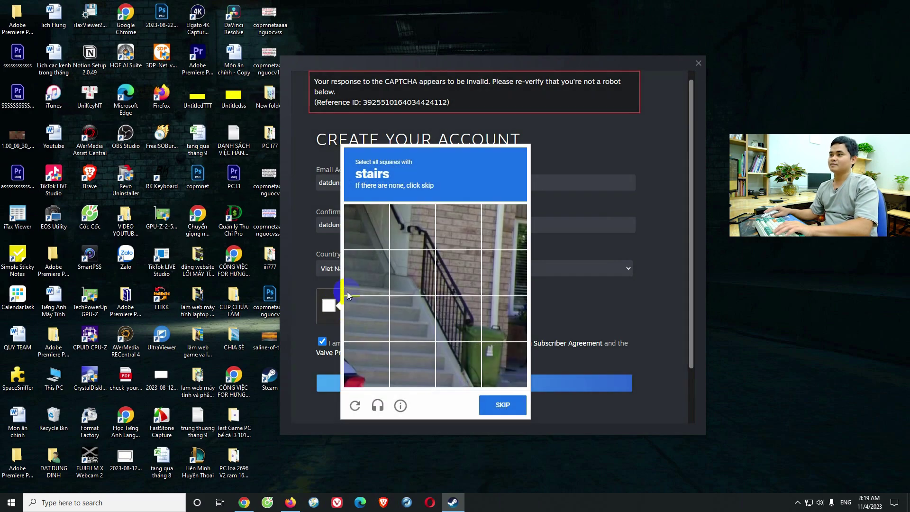
pyautogui.click(430, 359)
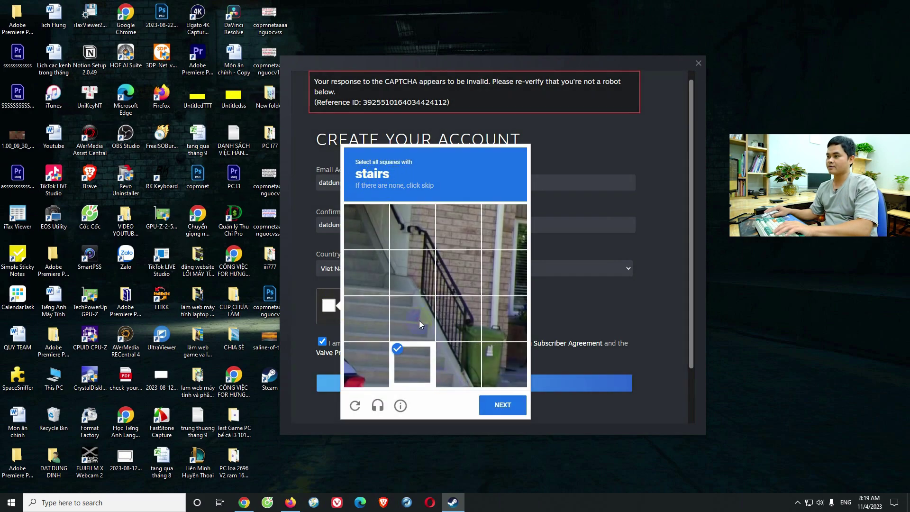
pyautogui.click(368, 270)
pyautogui.click(367, 227)
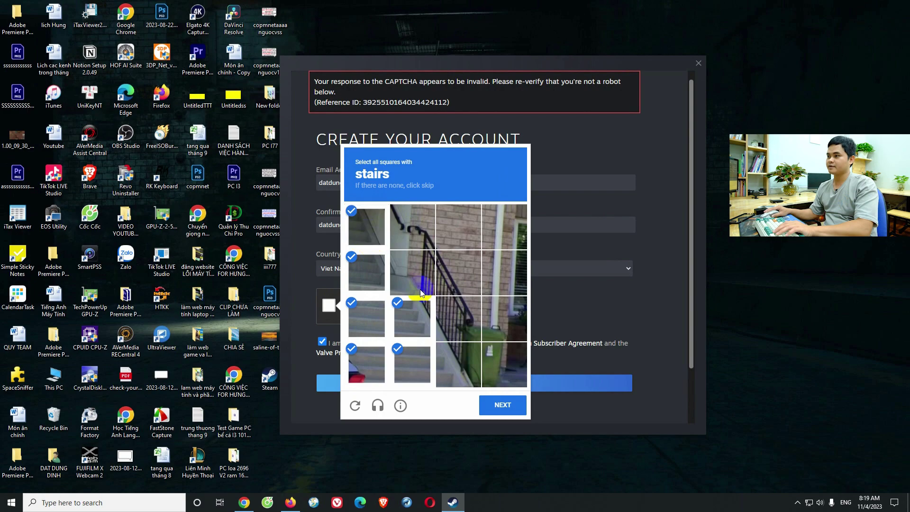
pyautogui.click(479, 386)
pyautogui.click(510, 412)
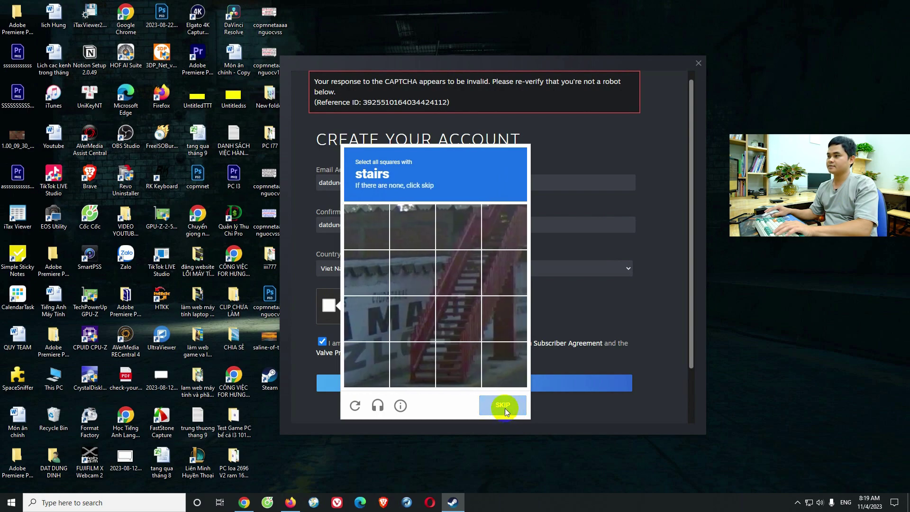
pyautogui.click(467, 275)
pyautogui.click(455, 318)
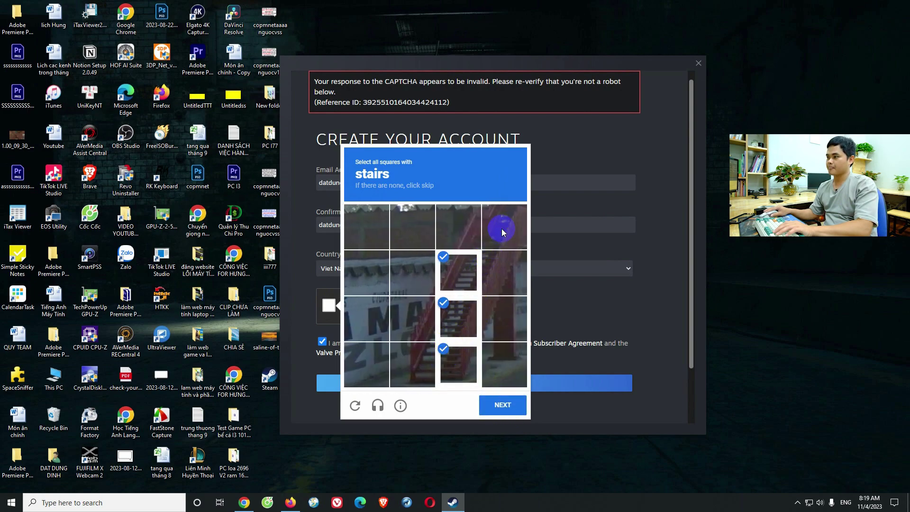
pyautogui.click(419, 327)
pyautogui.click(417, 355)
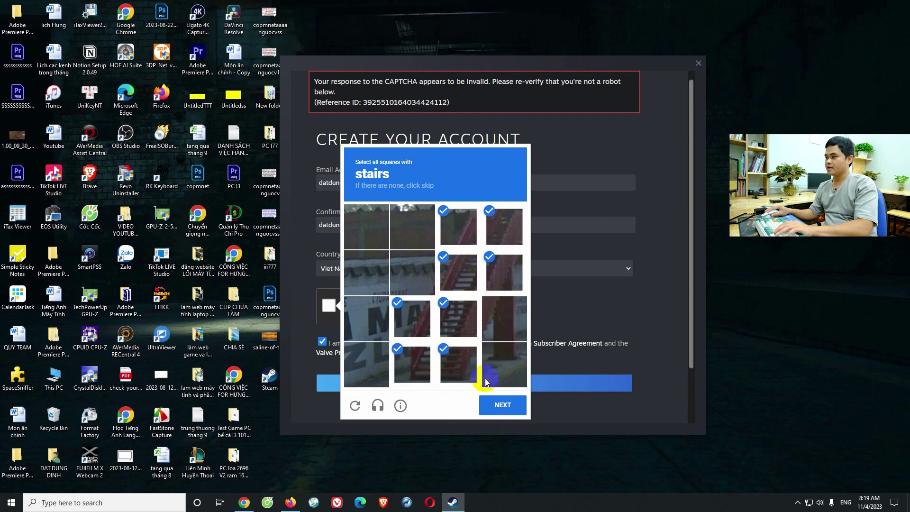
pyautogui.click(499, 414)
# Step: Mark the motorcycle tiles across the next two challenge images
pyautogui.click(419, 315)
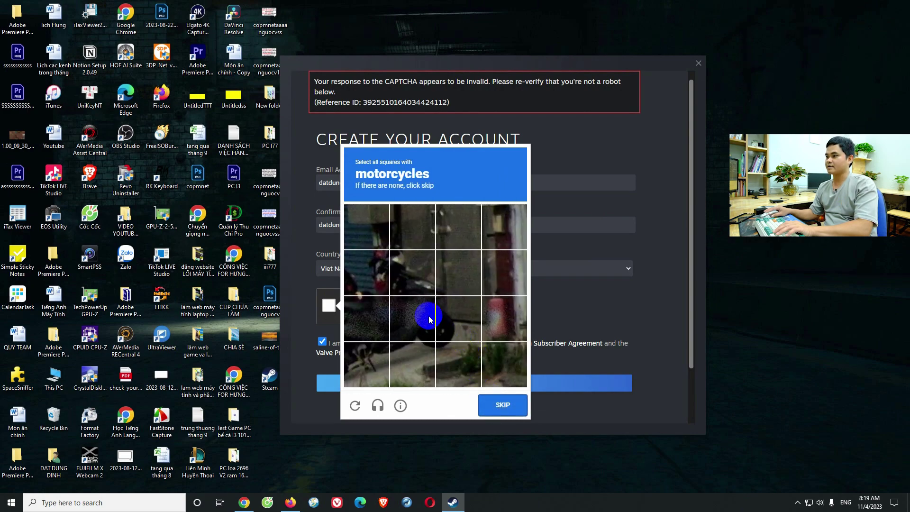
pyautogui.click(390, 283)
pyautogui.click(368, 273)
pyautogui.click(367, 318)
pyautogui.click(496, 405)
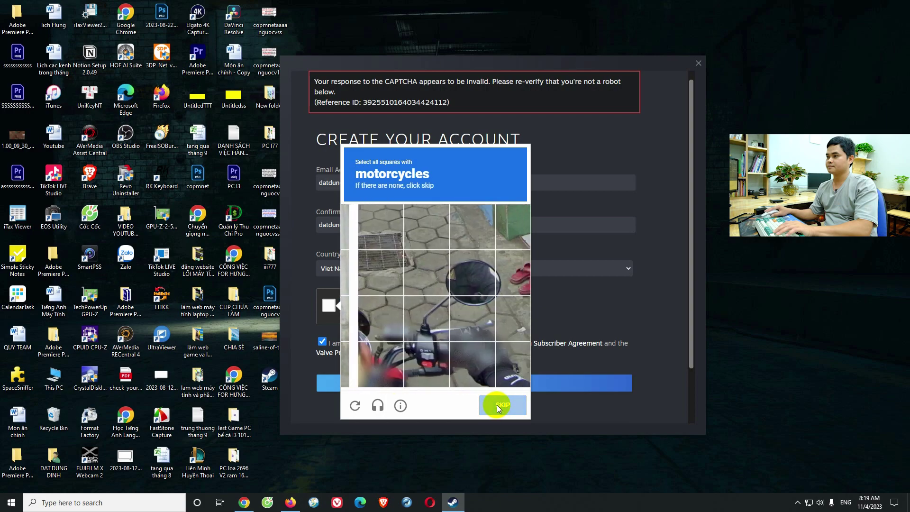
pyautogui.click(457, 273)
pyautogui.click(454, 327)
pyautogui.click(412, 320)
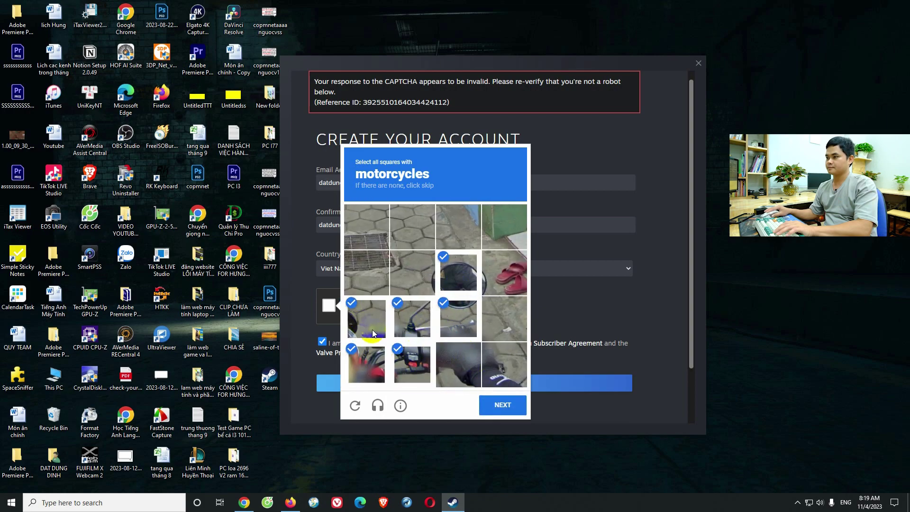
pyautogui.click(494, 403)
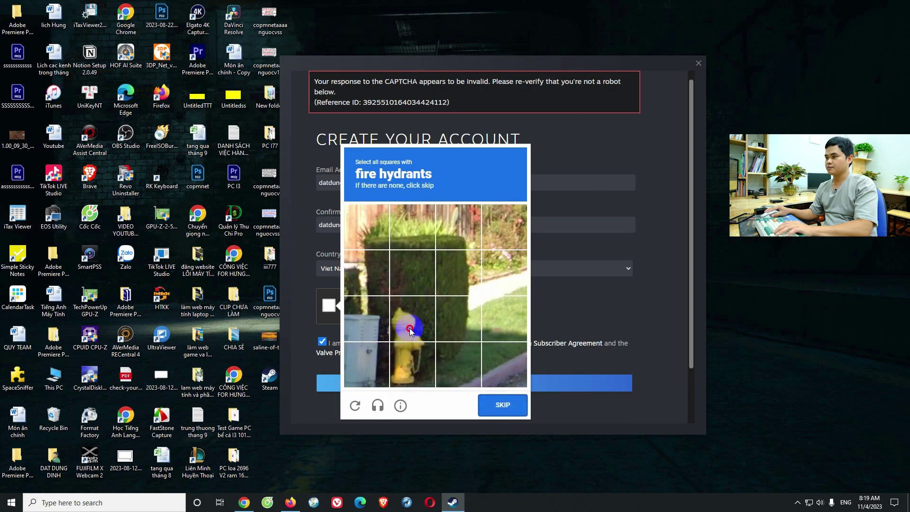
# Step: Mark the fire hydrant tiles, verify, and resubmit the account form
pyautogui.click(412, 318)
pyautogui.click(413, 364)
pyautogui.click(503, 406)
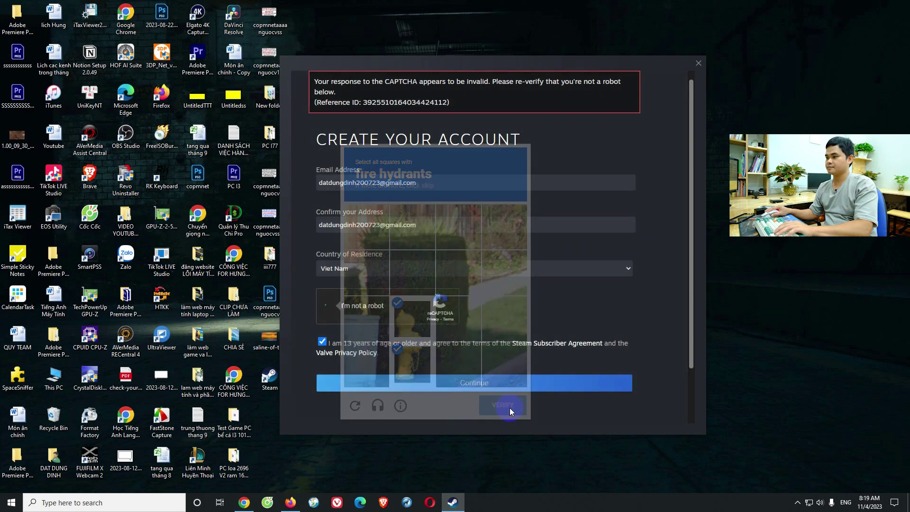
pyautogui.click(498, 388)
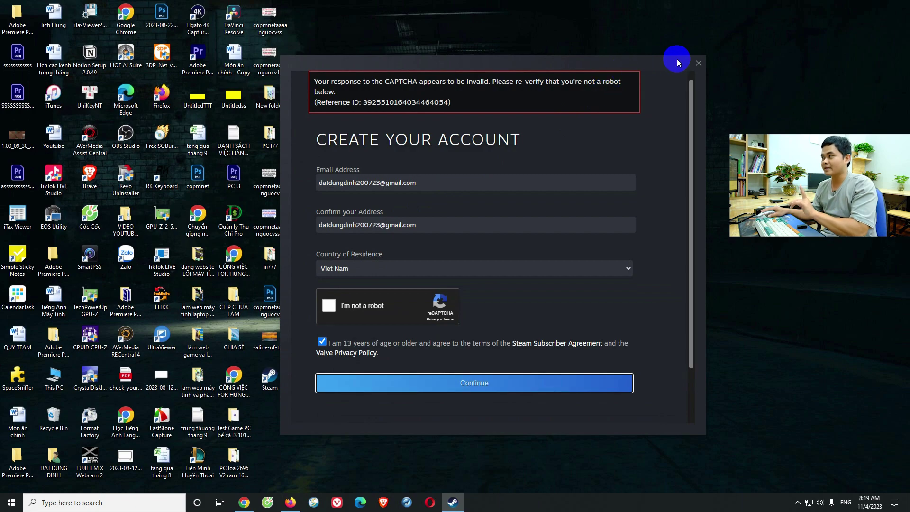
# Step: Close the client dialog and start a new signup from the Steam store in Chrome
pyautogui.click(700, 62)
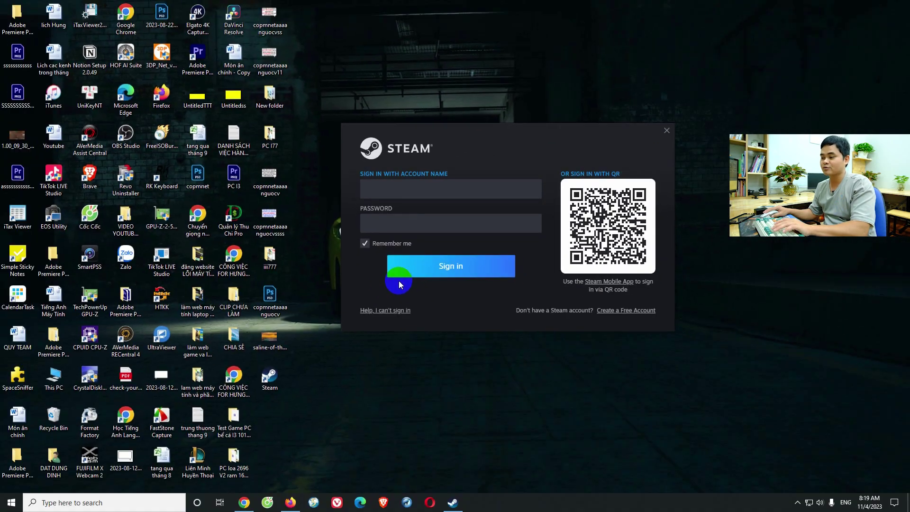
pyautogui.click(250, 493)
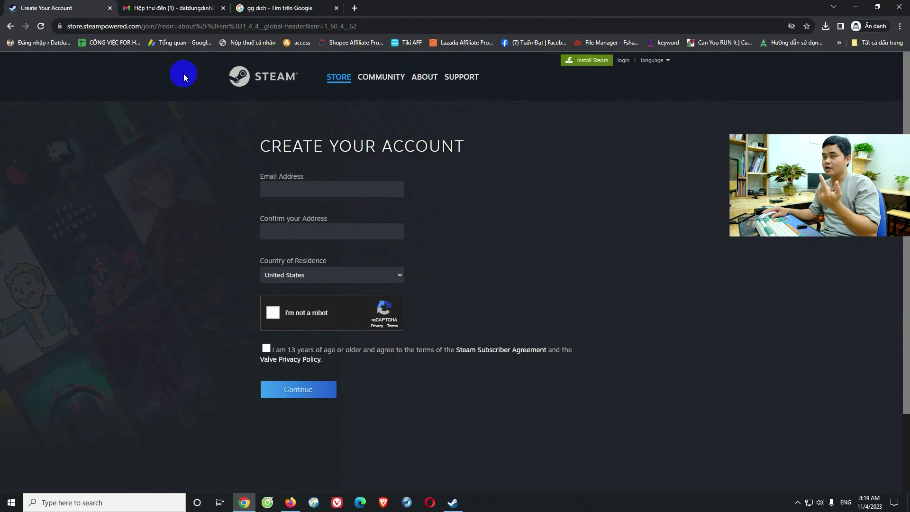
pyautogui.click(244, 75)
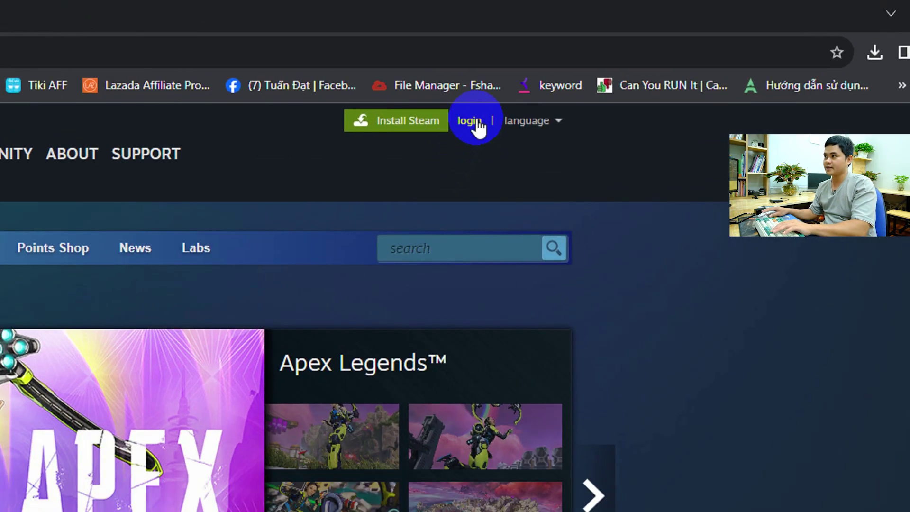
pyautogui.click(622, 61)
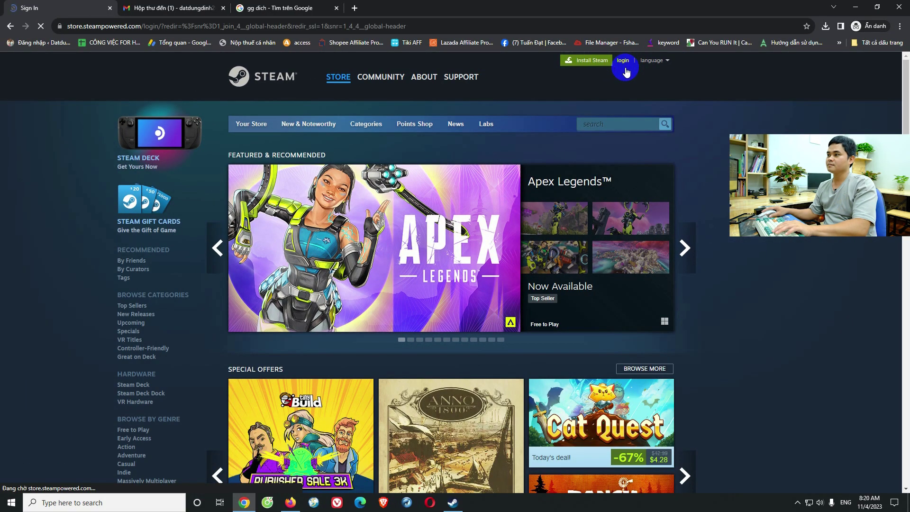
pyautogui.scroll(-3, 466, 245)
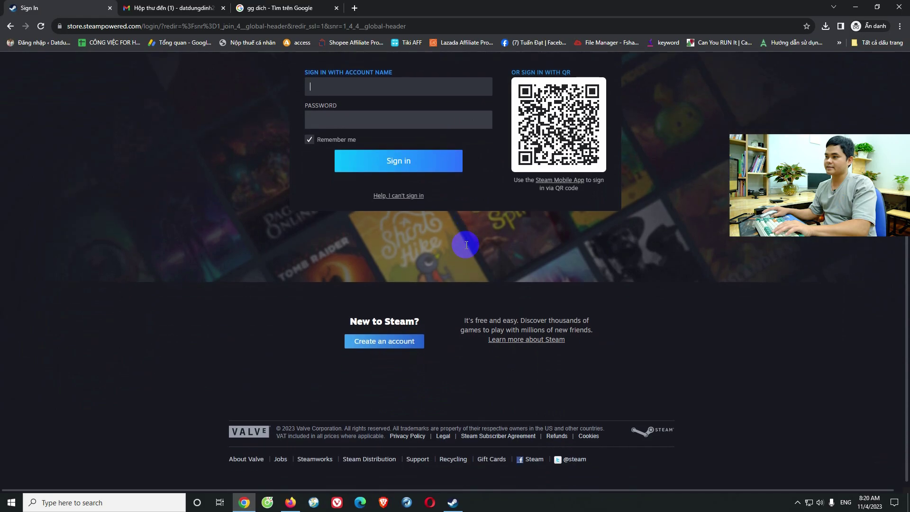
pyautogui.click(381, 347)
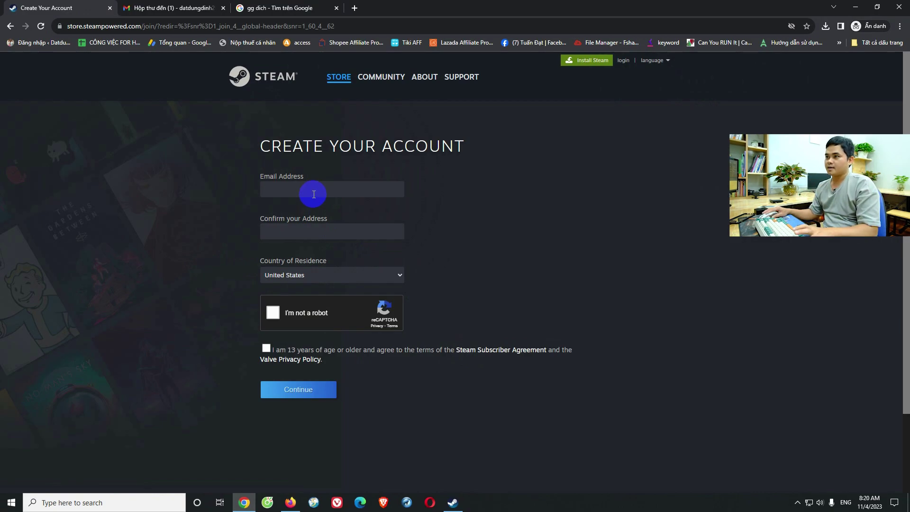
# Step: Copy the new Gmail address from the Google account panel into both Steam email fields
pyautogui.click(182, 8)
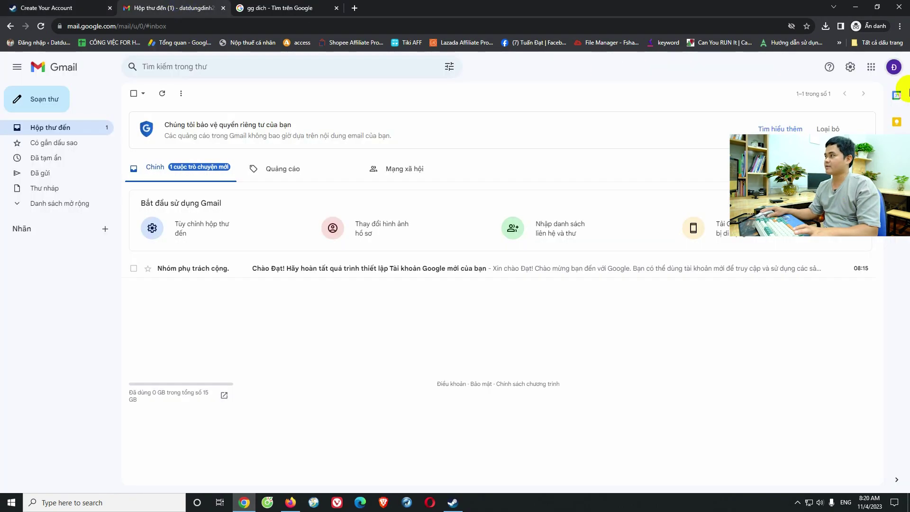
pyautogui.click(893, 66)
pyautogui.tripleClick(787, 95)
pyautogui.hotkey('ctrl', 'c')
pyautogui.rightClick(786, 96)
pyautogui.click(738, 104)
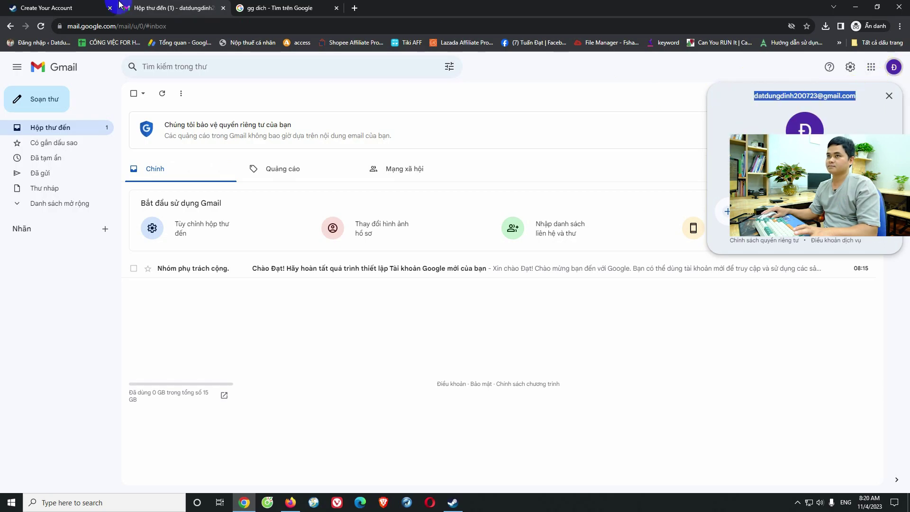
pyautogui.click(46, 8)
pyautogui.click(279, 188)
pyautogui.hotkey('ctrl', 'v')
pyautogui.click(291, 232)
pyautogui.hotkey('ctrl', 'v')
pyautogui.click(331, 281)
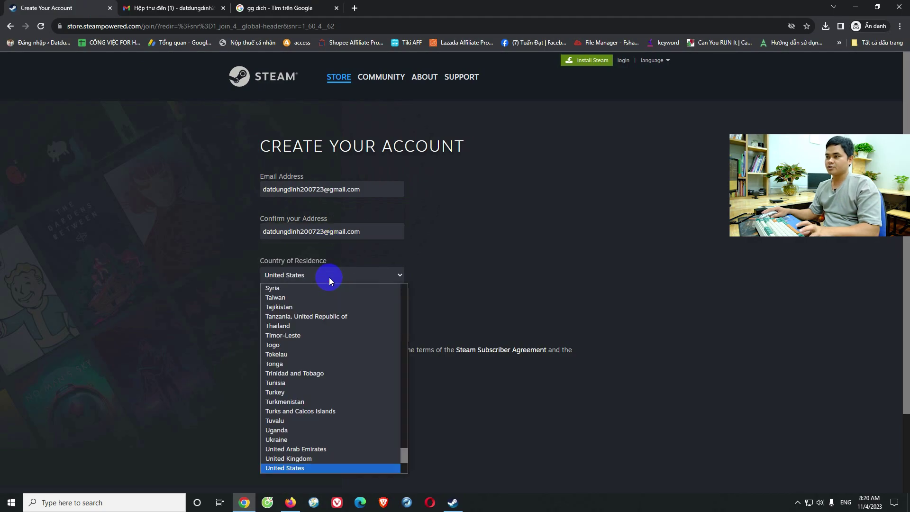
# Step: Choose Viet Nam as country of residence and mark the bicycle tiles in the robot check
pyautogui.scroll(-3, 340, 366)
pyautogui.click(304, 403)
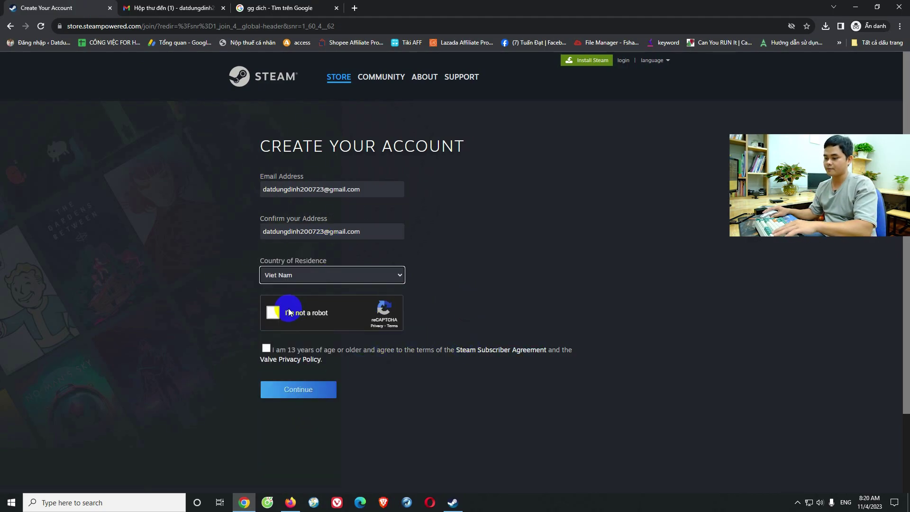
pyautogui.click(273, 313)
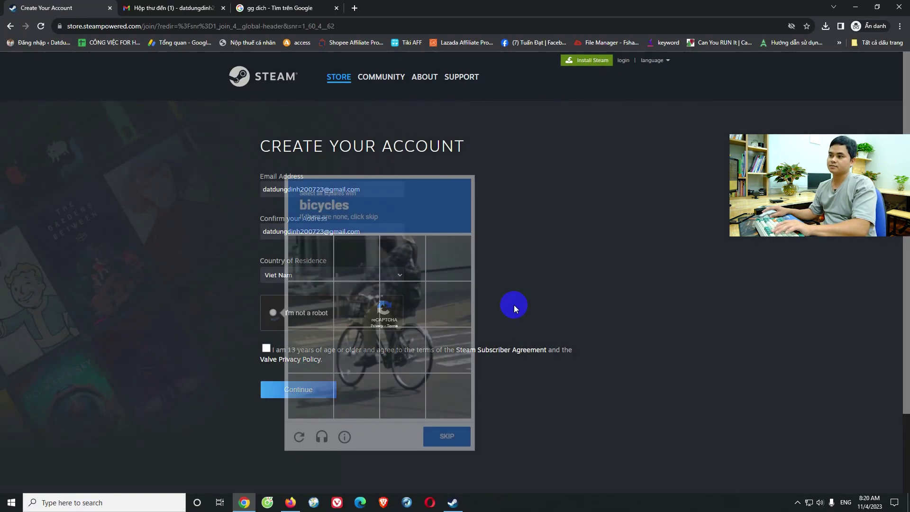
pyautogui.click(364, 311)
pyautogui.click(372, 338)
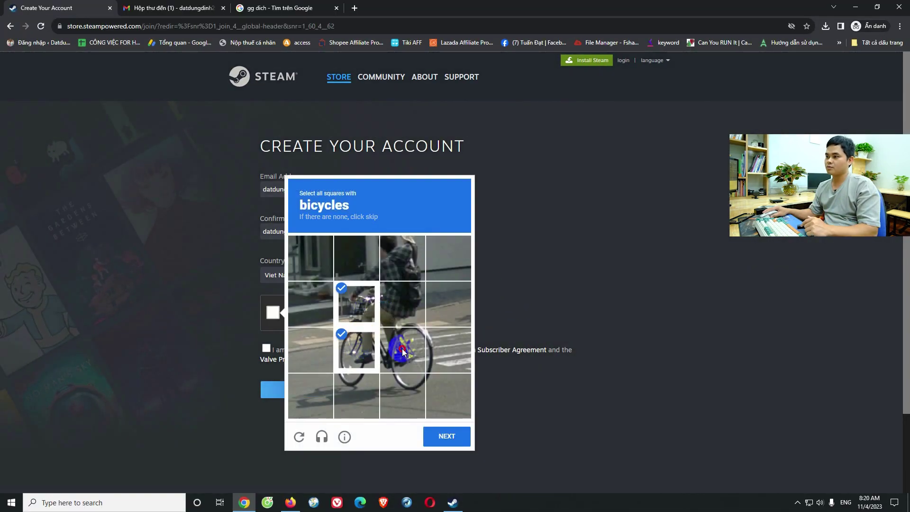
pyautogui.click(403, 393)
pyautogui.click(354, 388)
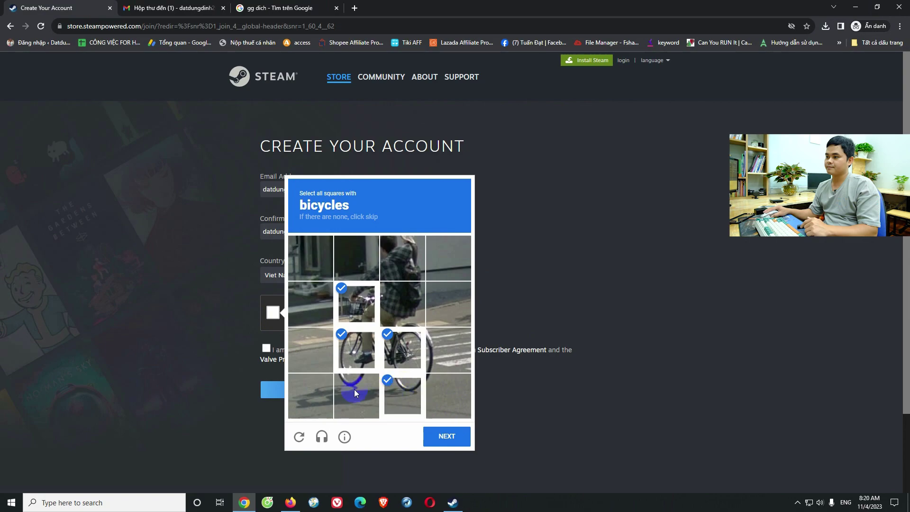
pyautogui.click(446, 436)
# Step: Mark the traffic-light tiles, verify, accept the 13+ terms and submit the signup
pyautogui.click(402, 304)
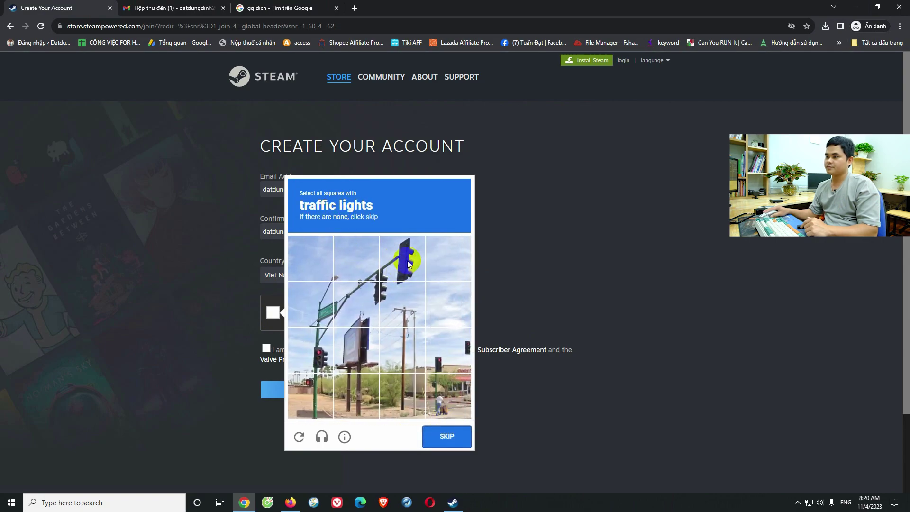
pyautogui.click(402, 258)
pyautogui.click(365, 261)
pyautogui.click(358, 303)
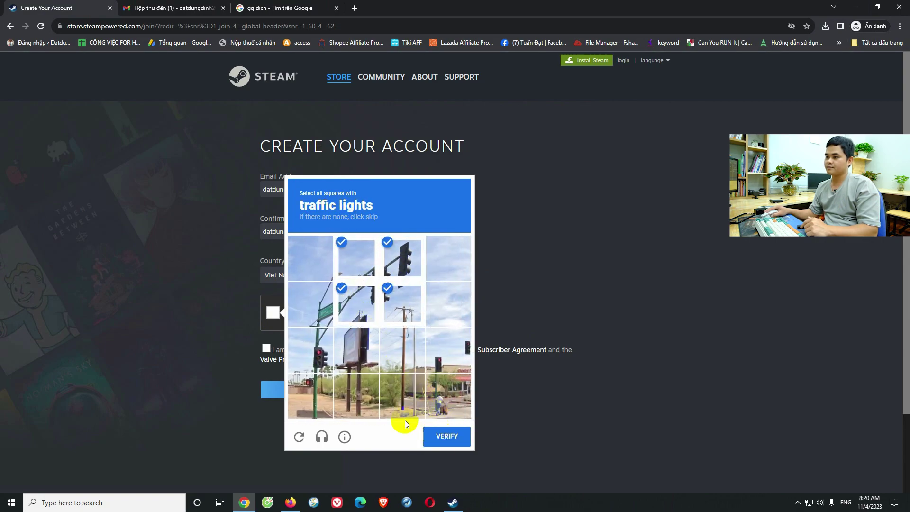
pyautogui.click(317, 367)
pyautogui.click(443, 437)
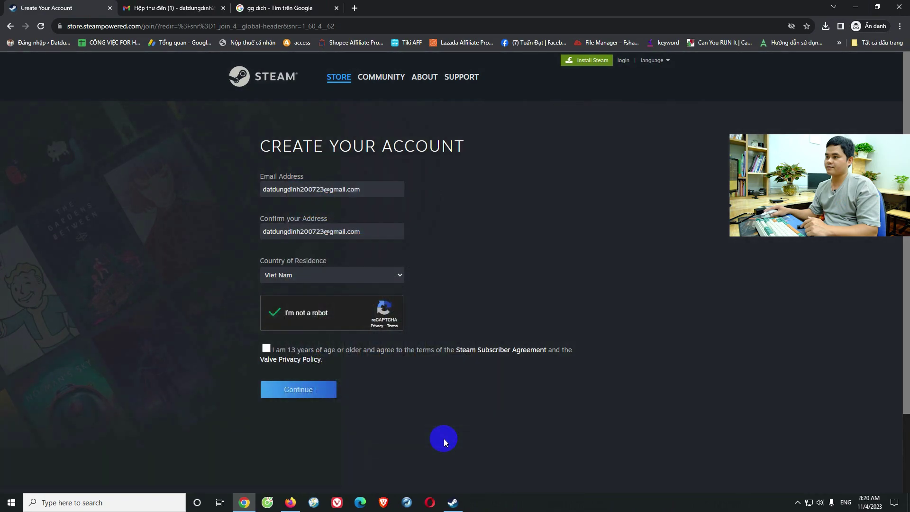
pyautogui.click(265, 347)
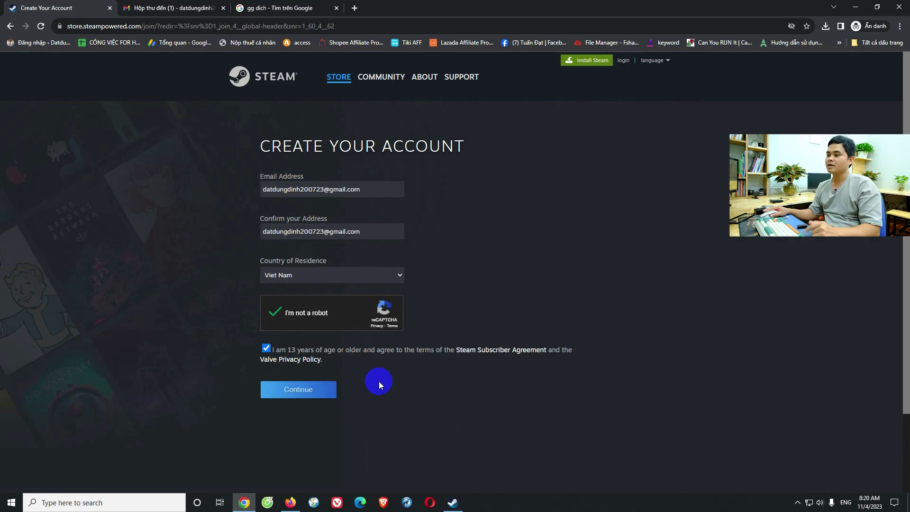
pyautogui.click(313, 389)
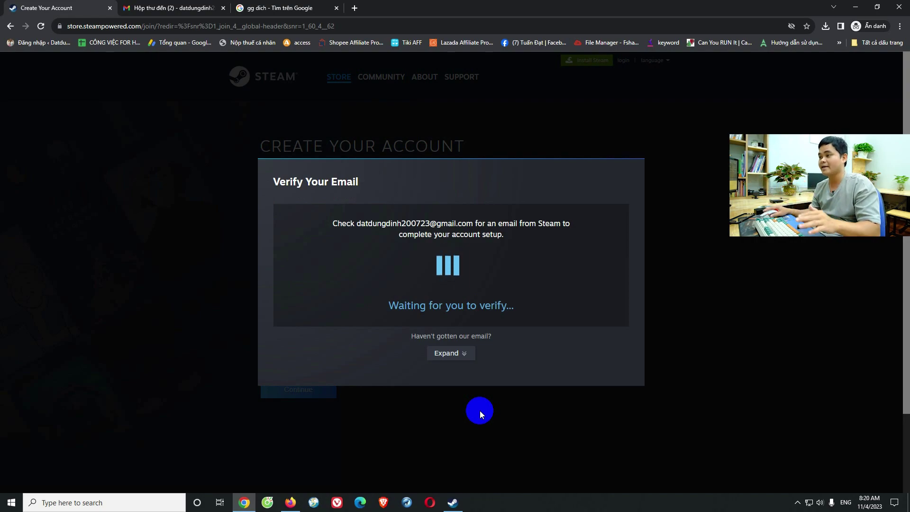
# Step: Open Steam's New Account Email Verification message in Gmail and click VERIFY MY EMAIL ADDRESS
pyautogui.click(163, 8)
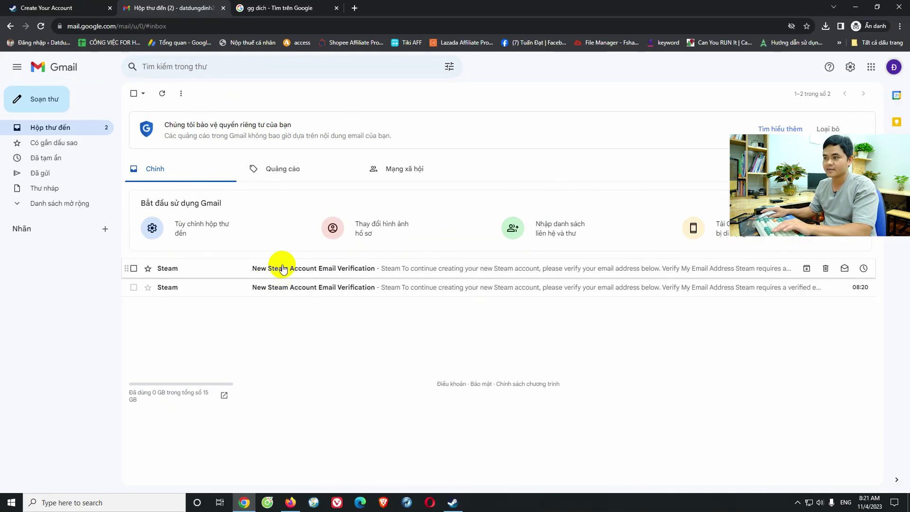
pyautogui.click(284, 268)
pyautogui.scroll(-1, 540, 334)
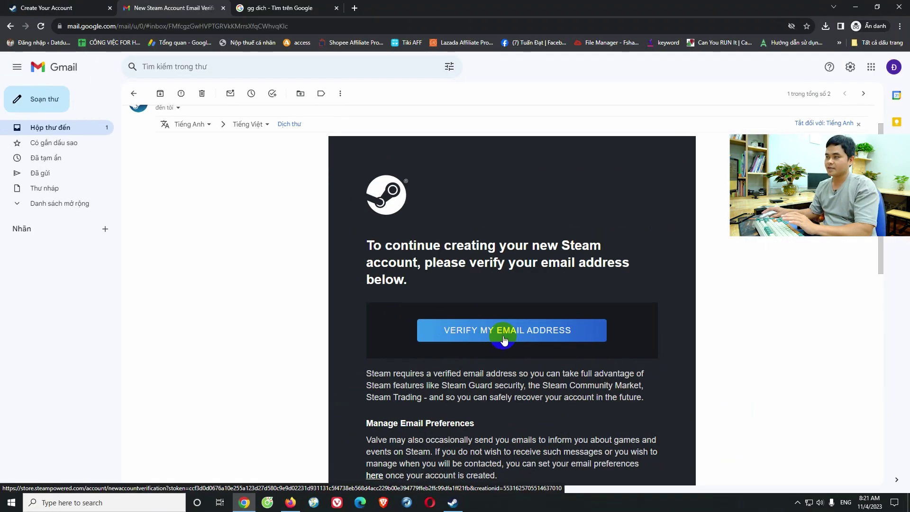
pyautogui.scroll(1, 504, 339)
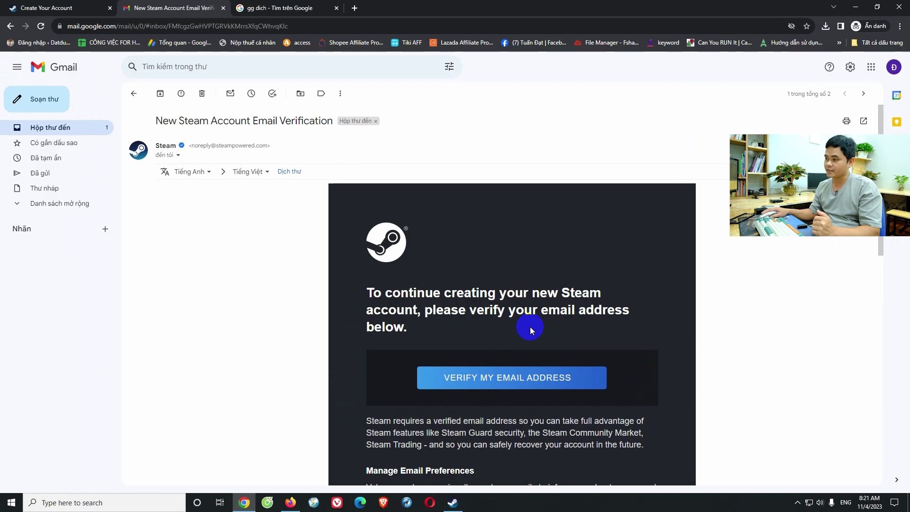
pyautogui.scroll(-1, 557, 328)
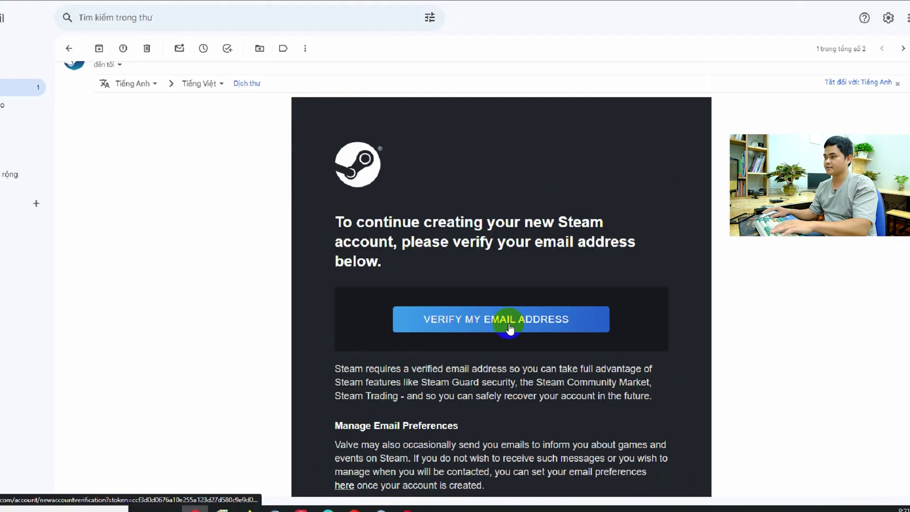
pyautogui.click(519, 335)
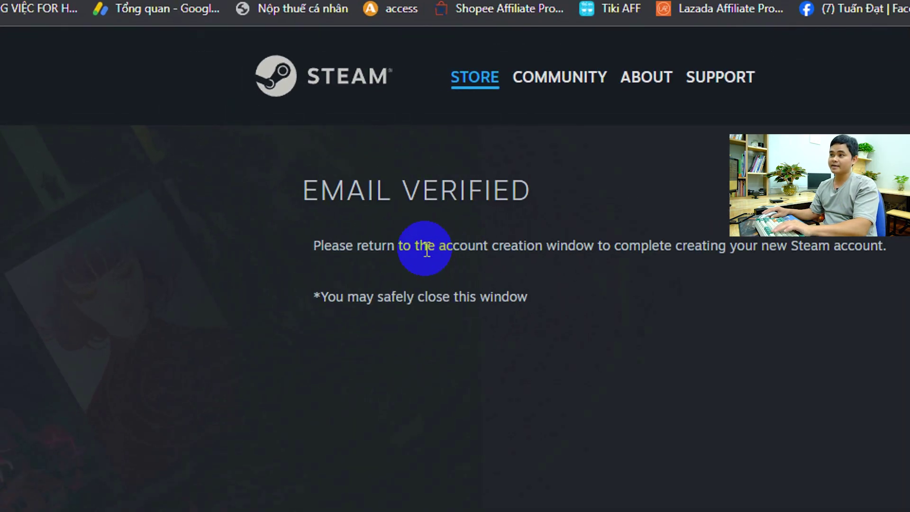
# Step: Back on Create Your Account, type the chosen name into Steam Account Name
pyautogui.moveTo(531, 192); pyautogui.dragTo(304, 177)
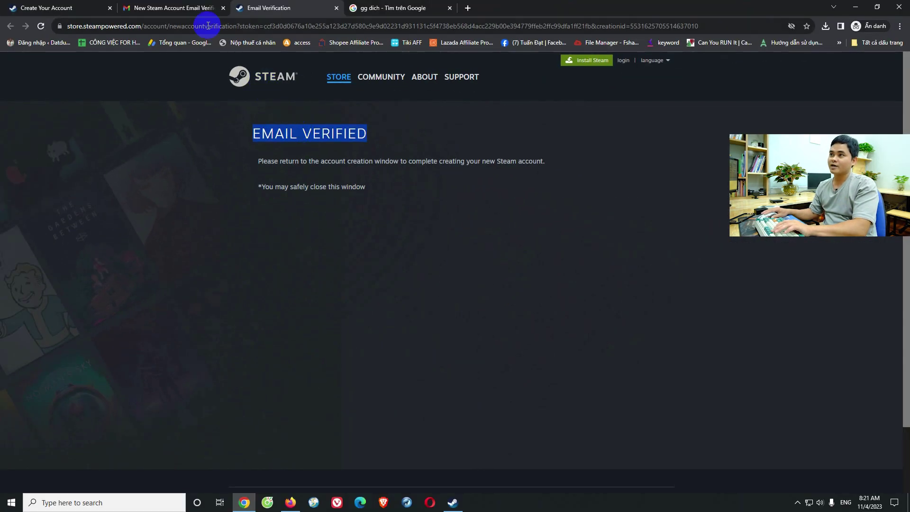
pyautogui.click(76, 7)
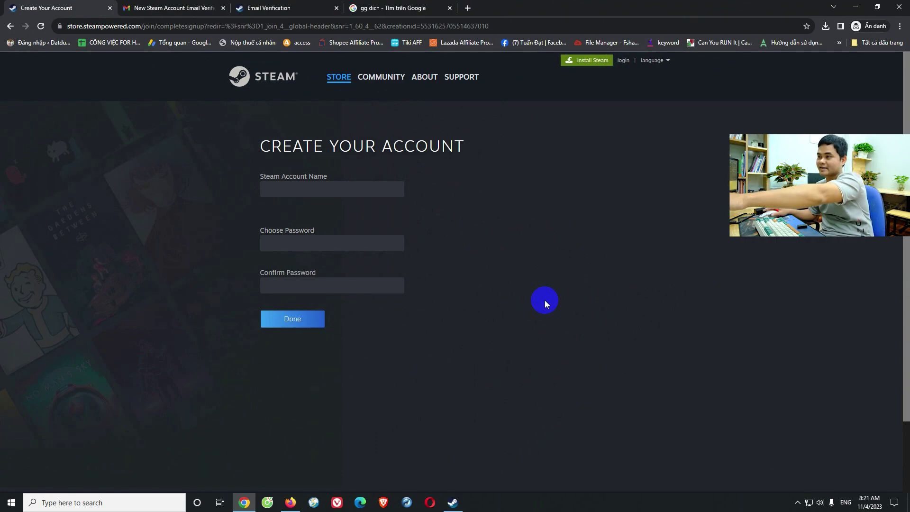
pyautogui.click(326, 192)
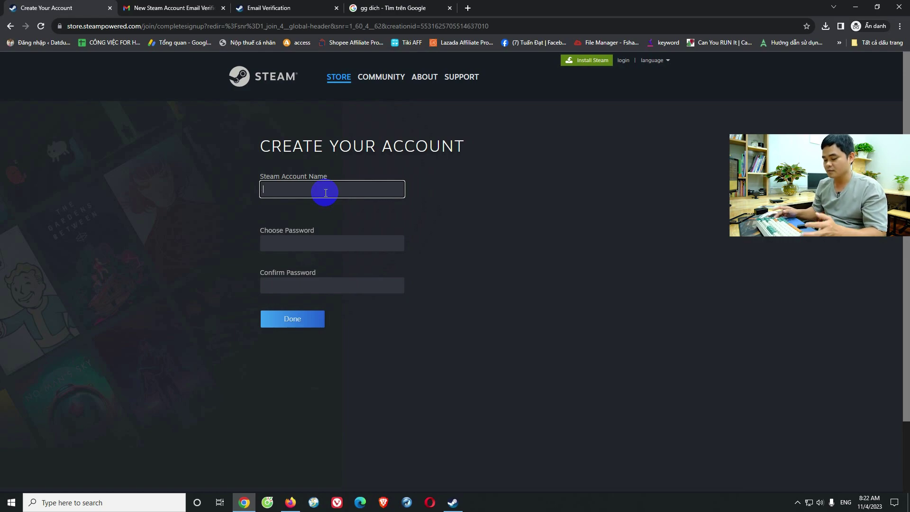
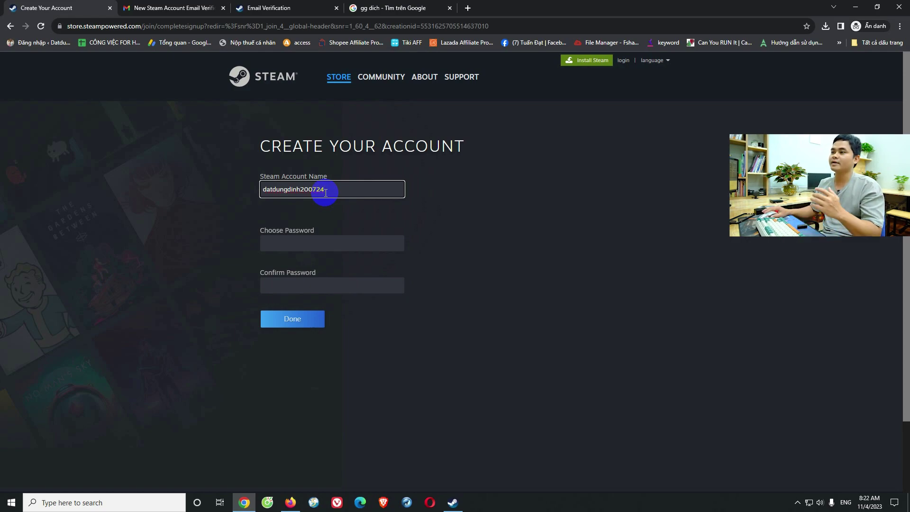
# Step: Check the account name, enter a password in Choose Password, and select the password tip text
pyautogui.moveTo(298, 189); pyautogui.dragTo(336, 188)
pyautogui.click(337, 189)
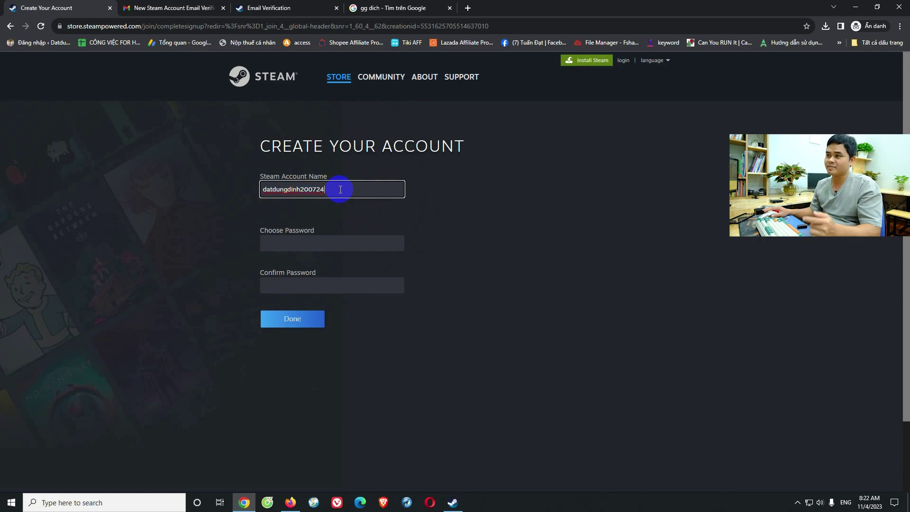
pyautogui.moveTo(340, 189); pyautogui.dragTo(183, 192)
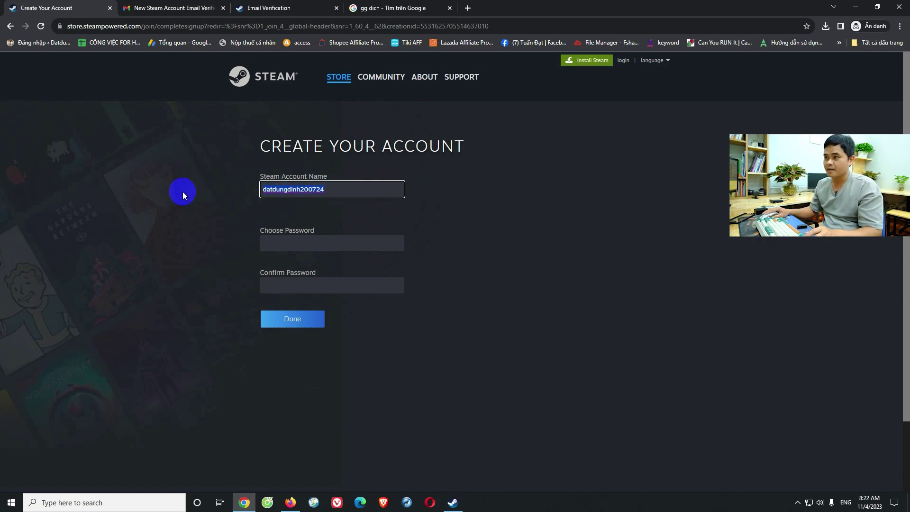
pyautogui.click(326, 242)
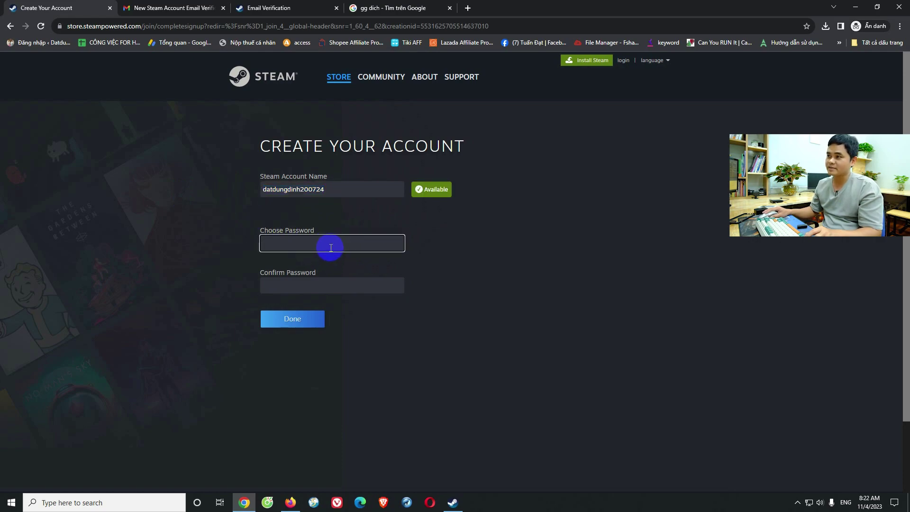
pyautogui.write('••••••••••')
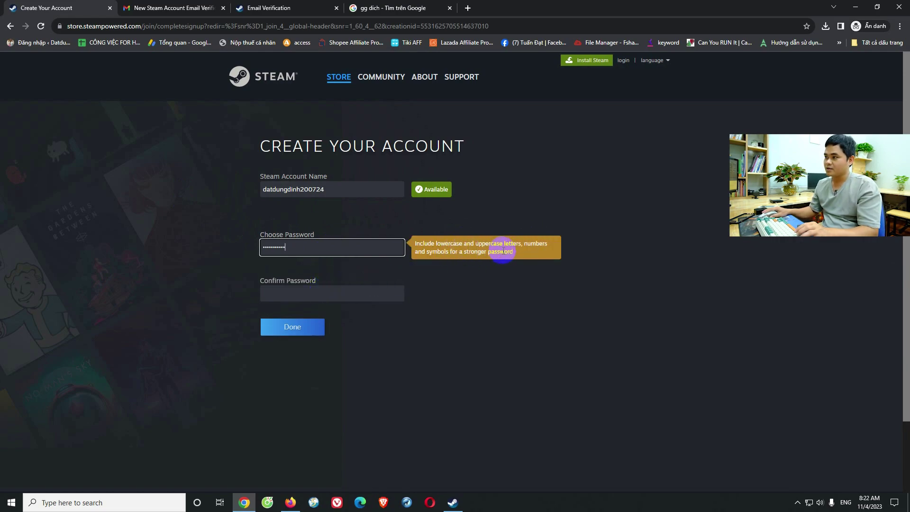
pyautogui.moveTo(519, 252); pyautogui.dragTo(407, 240)
pyautogui.hotkey('ctrl', 'c')
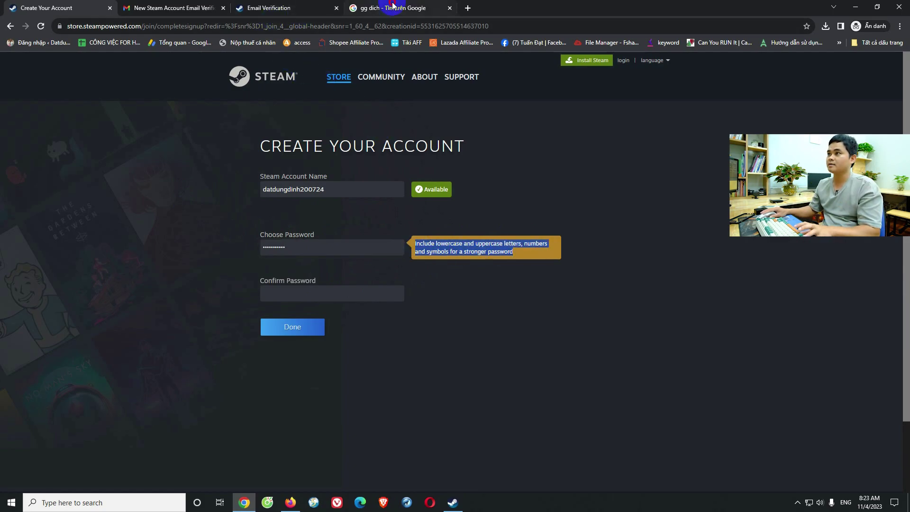
# Step: Paste Steam's password tip into the gg dich translator to read it in Vietnamese
pyautogui.click(390, 8)
pyautogui.click(255, 175)
pyautogui.hotkey('ctrl', 'v')
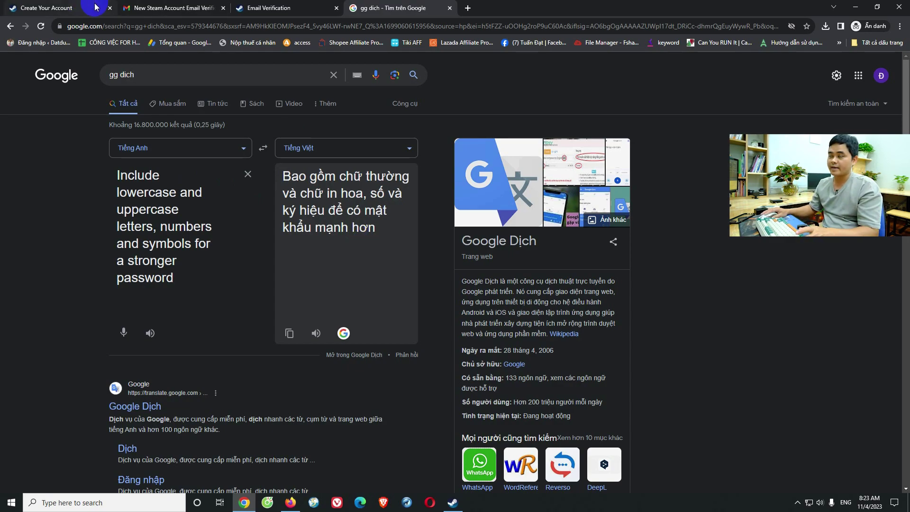
# Step: Replace the translator text with the drafted password, select it, and return to the Steam signup
pyautogui.click(248, 174)
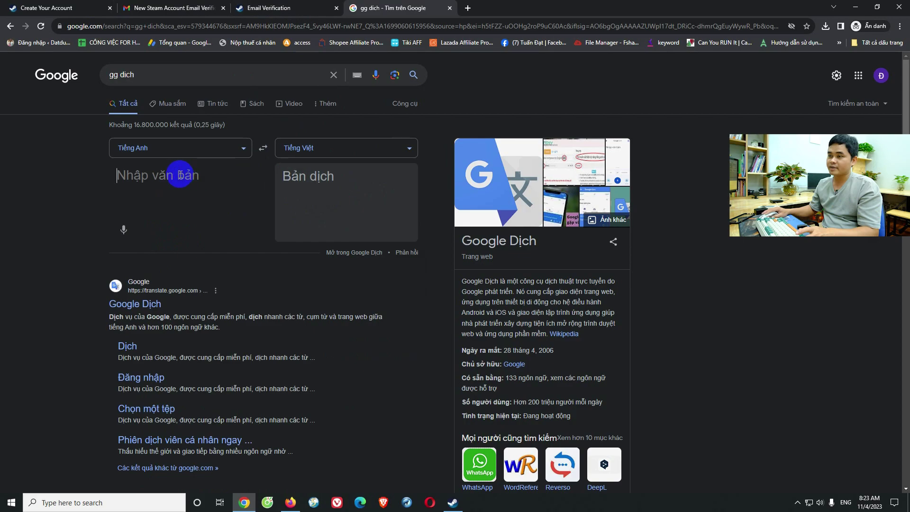
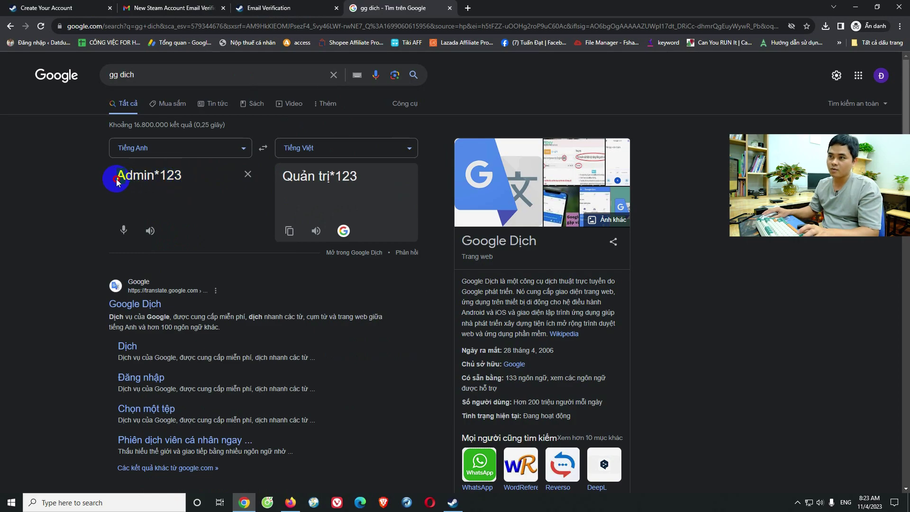
pyautogui.moveTo(117, 182); pyautogui.dragTo(91, 183)
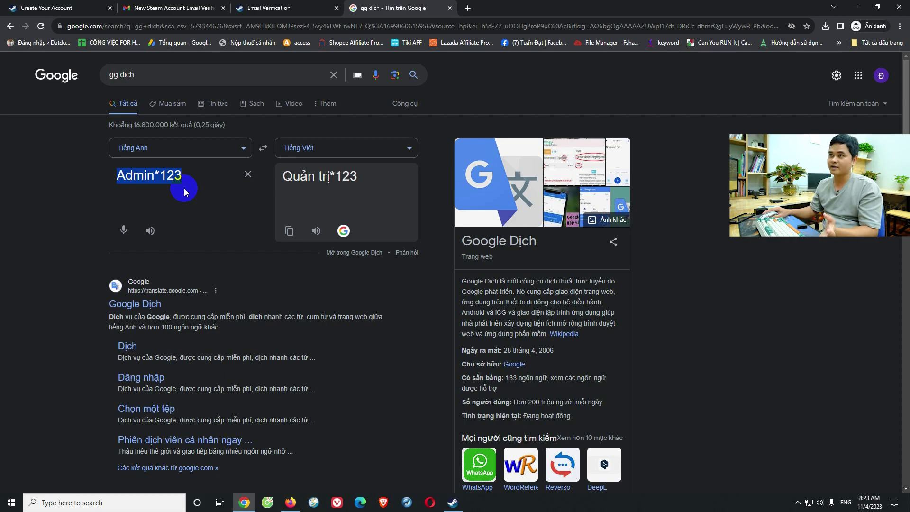
pyautogui.click(156, 7)
pyautogui.click(60, 8)
pyautogui.click(309, 250)
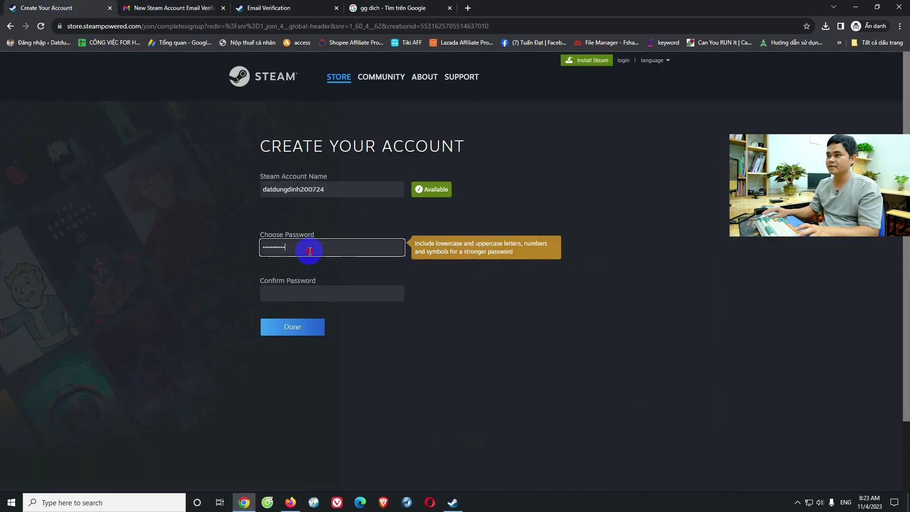
# Step: Correct the password, paste it into Confirm Password, and complete the Steam account creation
pyautogui.press('BackSpace')
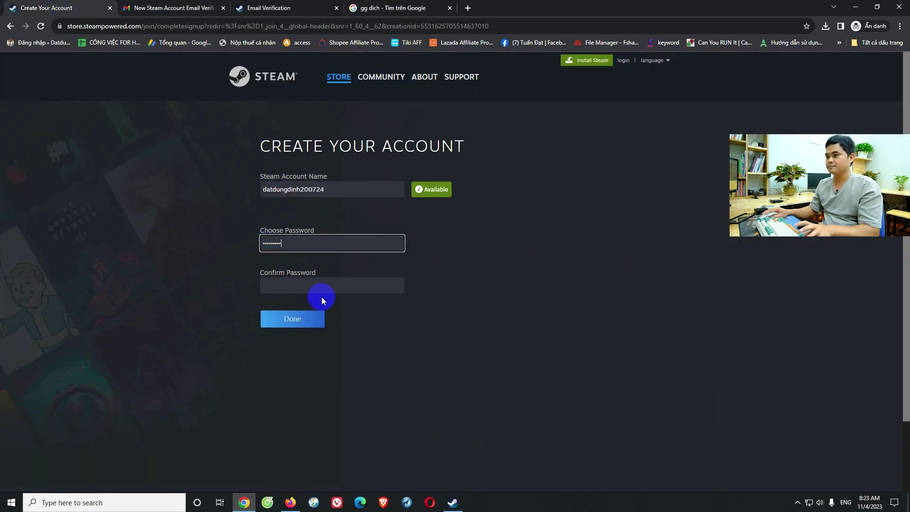
pyautogui.click(322, 297)
pyautogui.hotkey('ctrl', 'v')
pyautogui.click(473, 309)
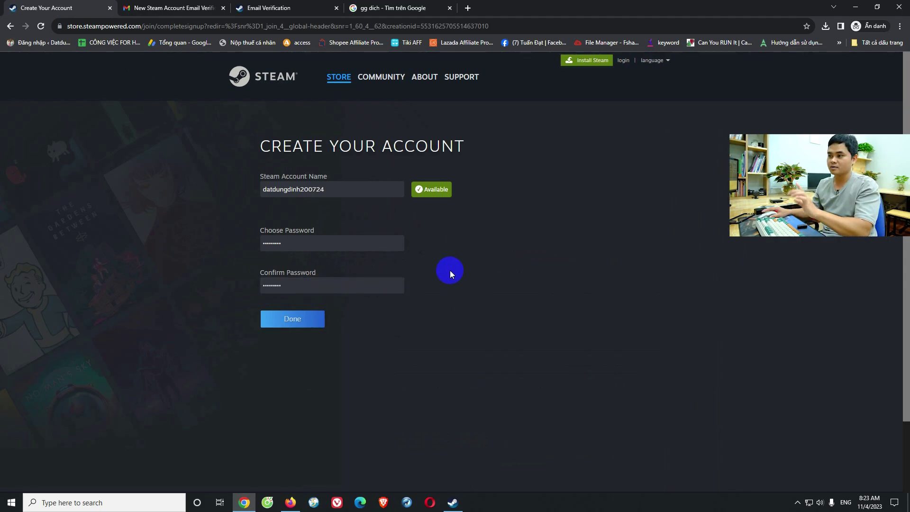
pyautogui.click(312, 325)
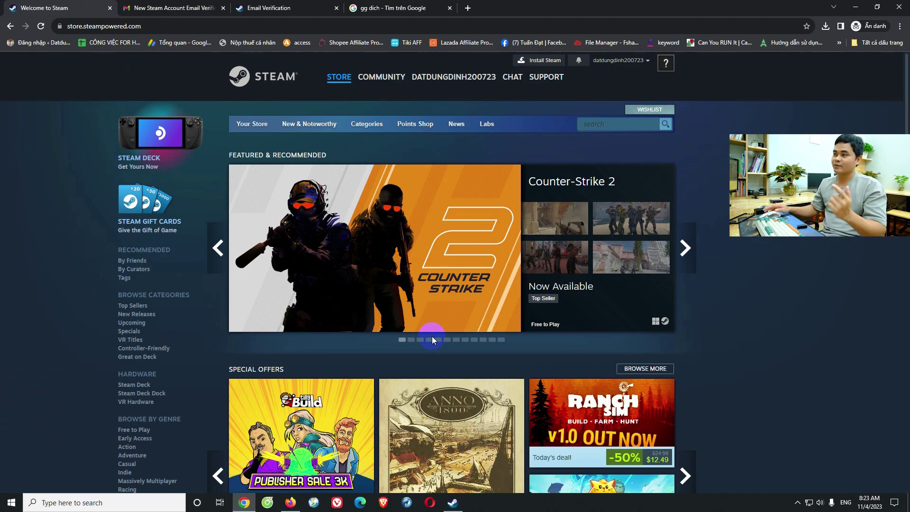
pyautogui.moveTo(454, 321)
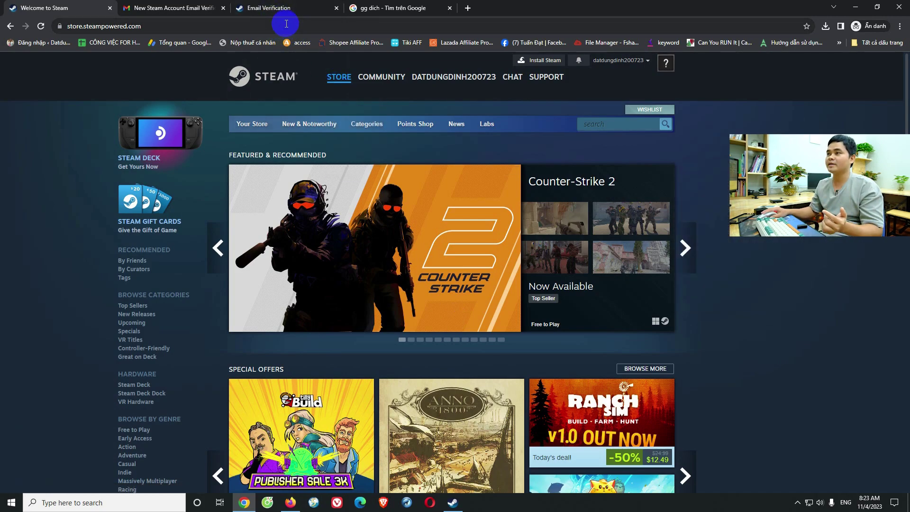
pyautogui.click(366, 9)
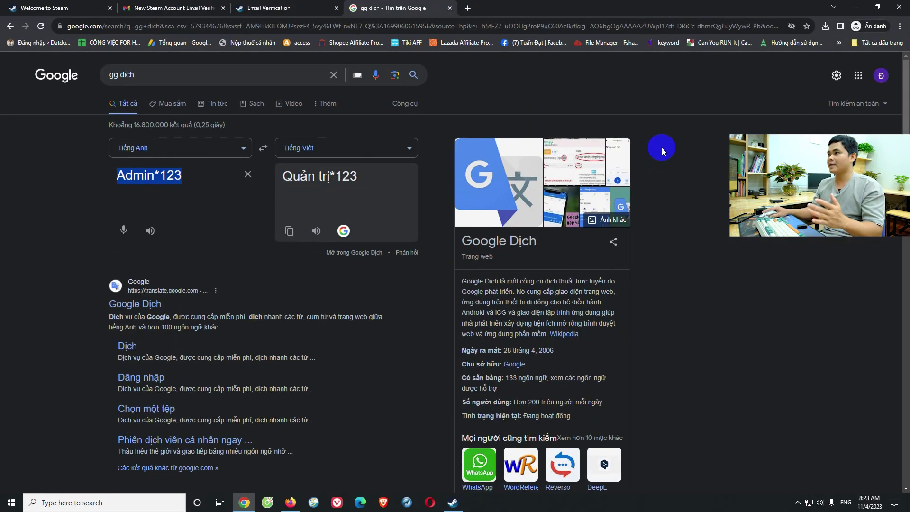
# Step: Close the old sign-in window, relaunch Steam and sign in with the new account's name and password
pyautogui.click(858, 6)
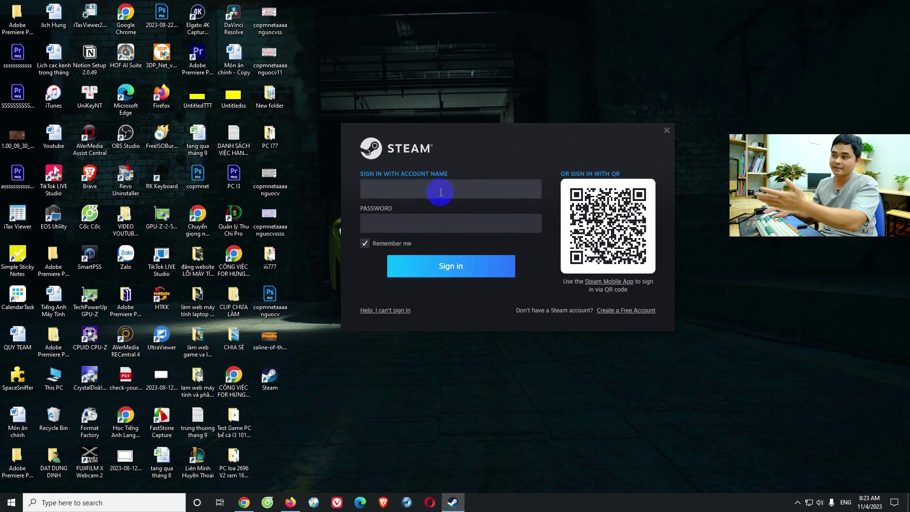
pyautogui.click(666, 132)
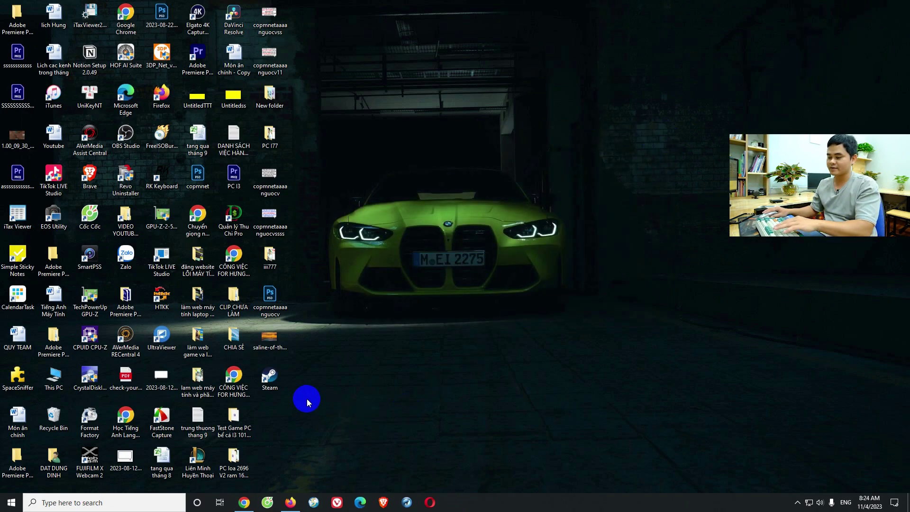
pyautogui.click(270, 377)
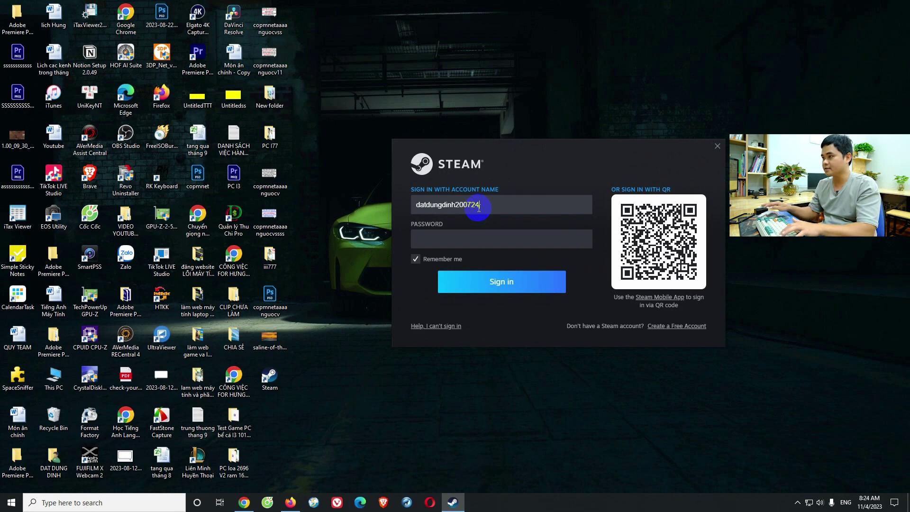
pyautogui.click(464, 241)
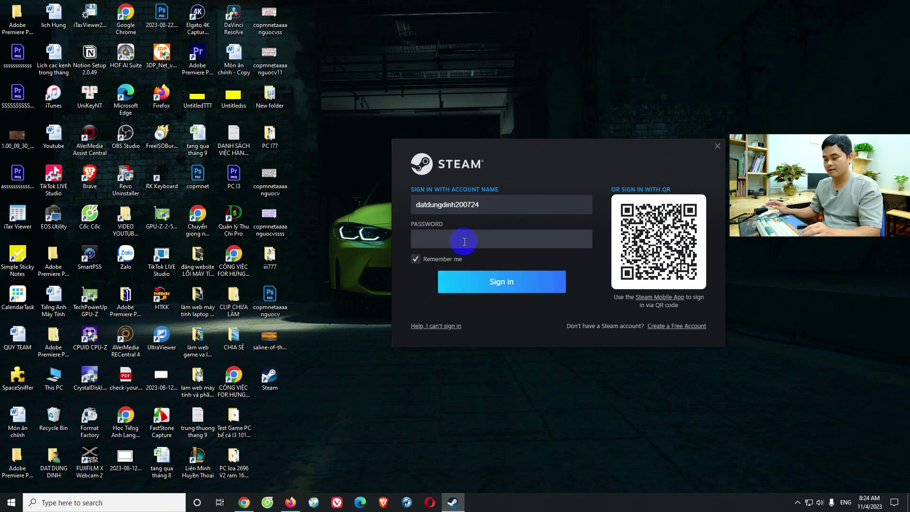
pyautogui.click(244, 502)
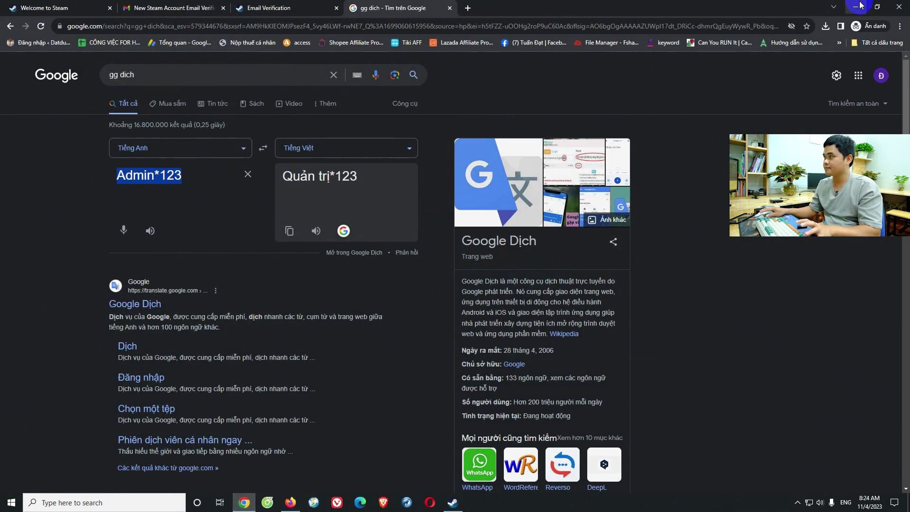
pyautogui.click(855, 7)
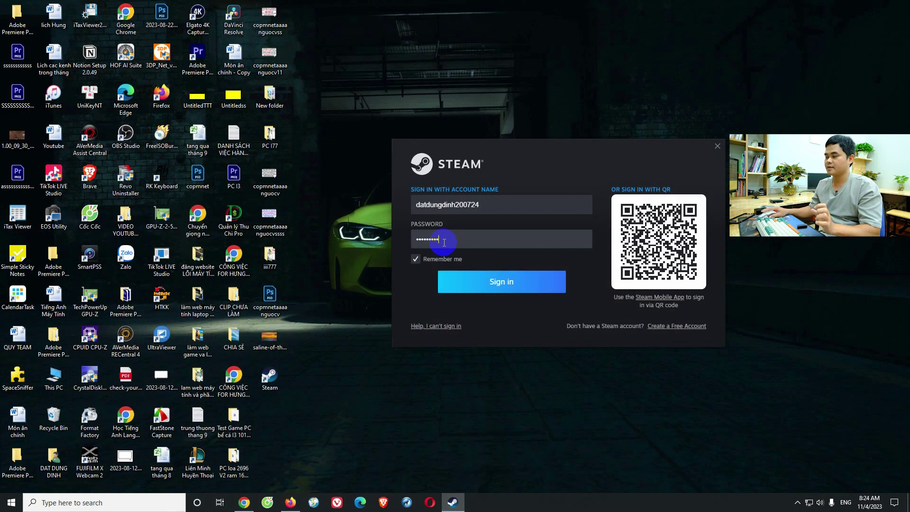
pyautogui.click(502, 279)
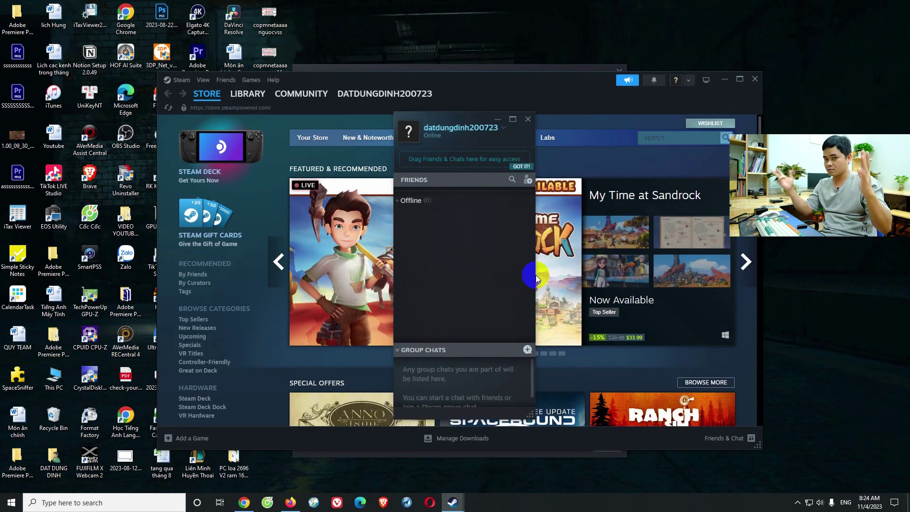
# Step: Close Friends and set Steam Client Language to Tiếng Việt under Settings > Interface, then restart Steam
pyautogui.click(528, 119)
pyautogui.moveTo(526, 87); pyautogui.dragTo(571, 62)
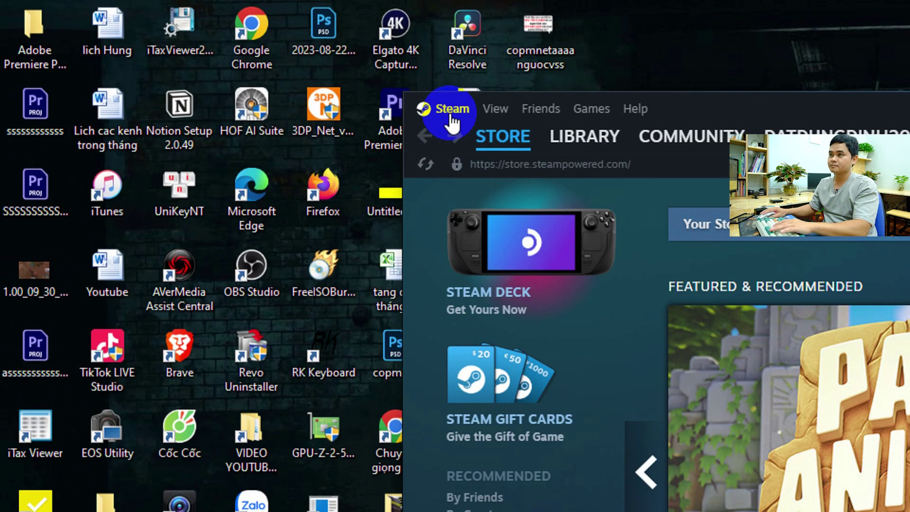
pyautogui.click(451, 123)
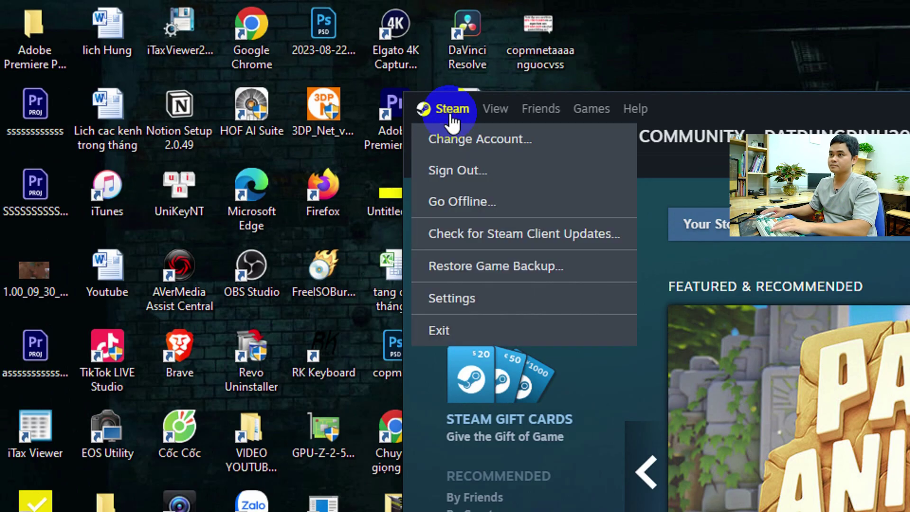
pyautogui.click(452, 307)
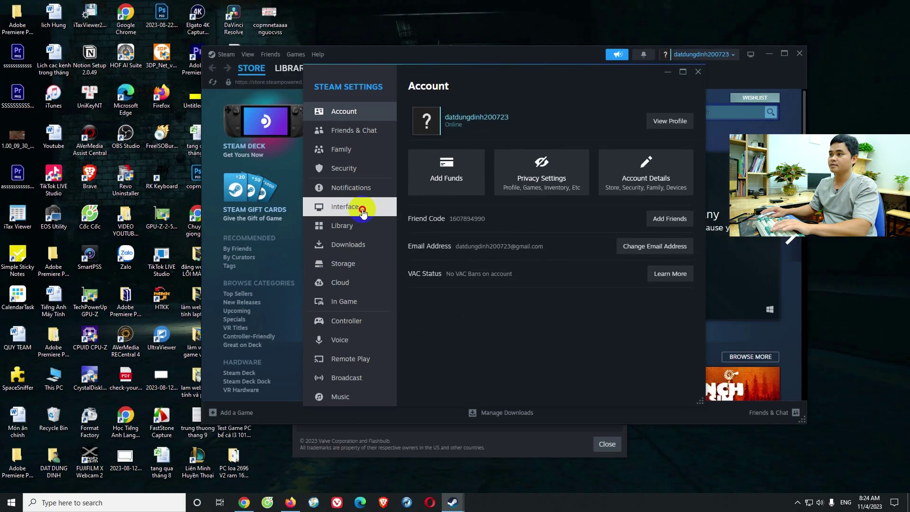
pyautogui.click(457, 263)
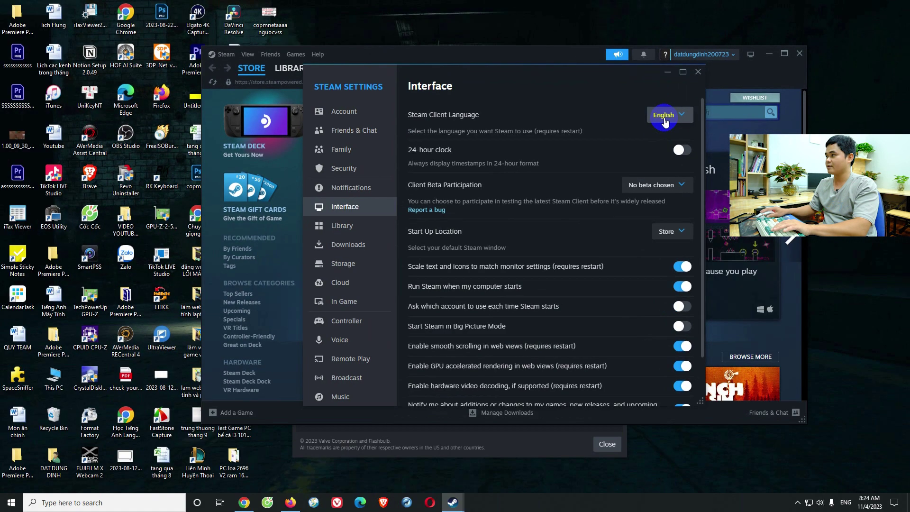
pyautogui.click(523, 232)
pyautogui.scroll(-3, 611, 272)
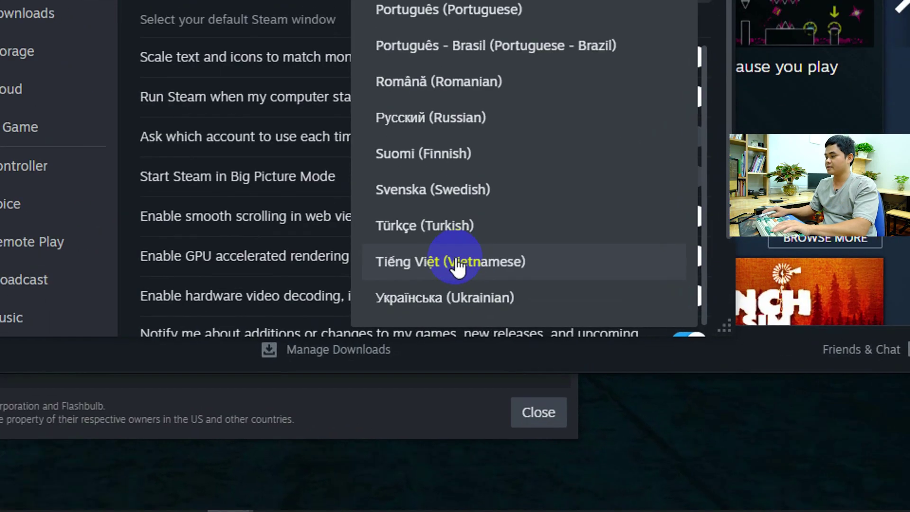
pyautogui.click(457, 263)
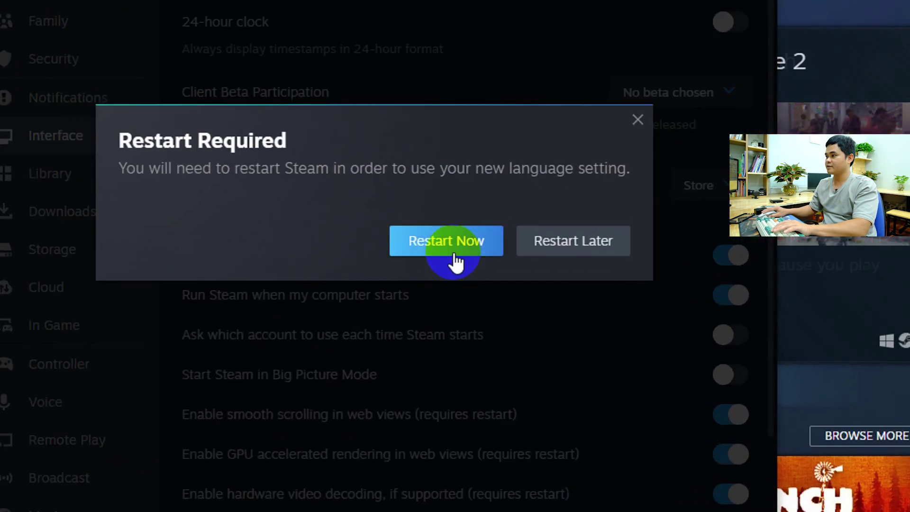
pyautogui.click(455, 255)
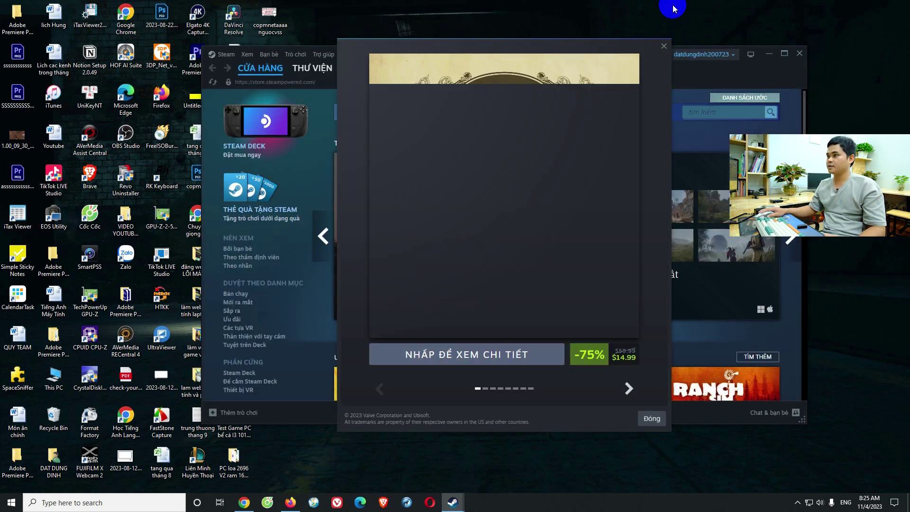
# Step: Close the Anno 1800 promotion popup and maximize the Steam store window
pyautogui.click(665, 46)
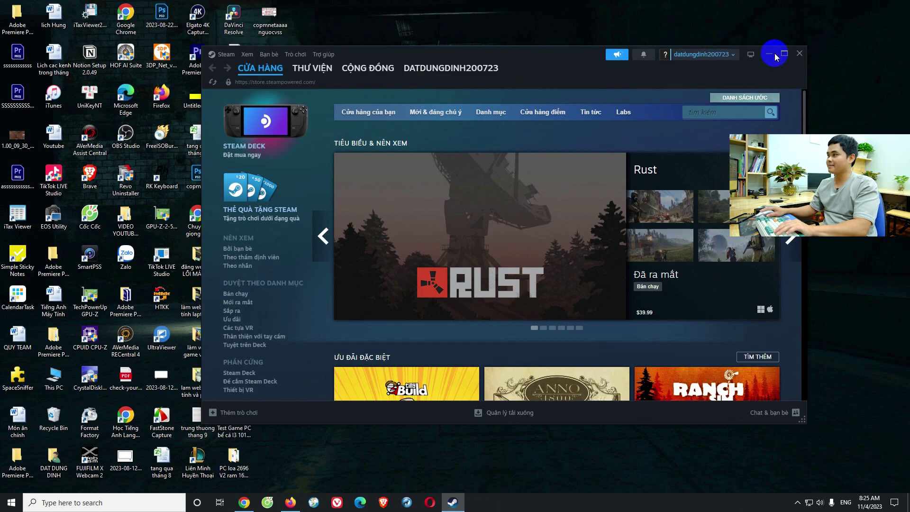
pyautogui.click(658, 106)
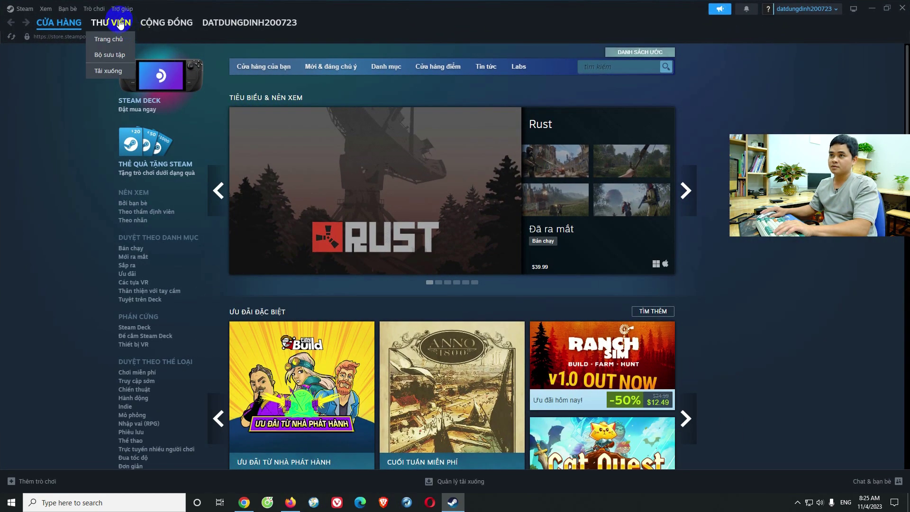
pyautogui.moveTo(59, 24)
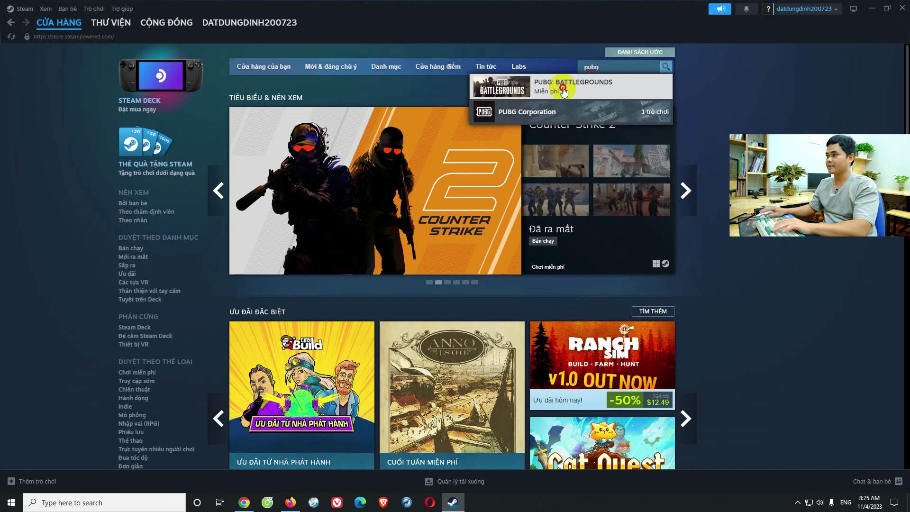
# Step: Open the PUBG: BATTLEGROUNDS store page and choose Chơi trò chơi to bring up its 34,09 GB install dialog
pyautogui.click(403, 182)
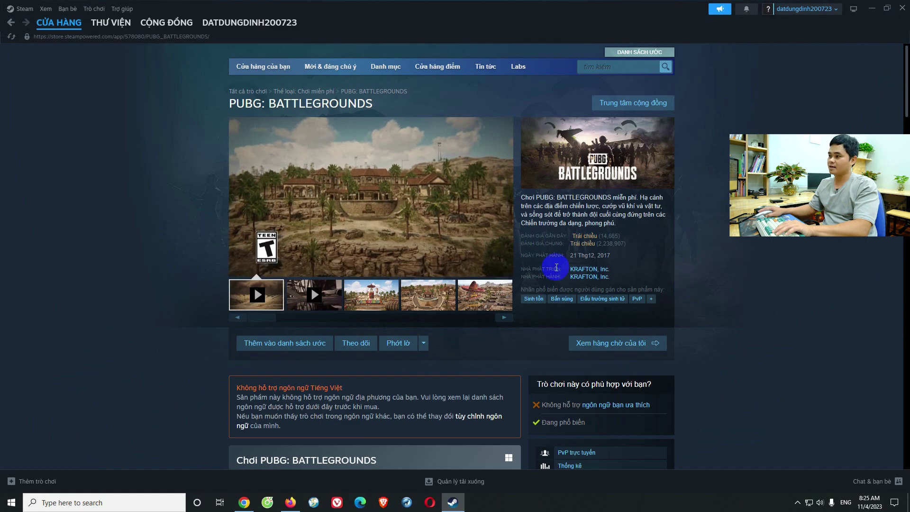
pyautogui.scroll(-4, 550, 264)
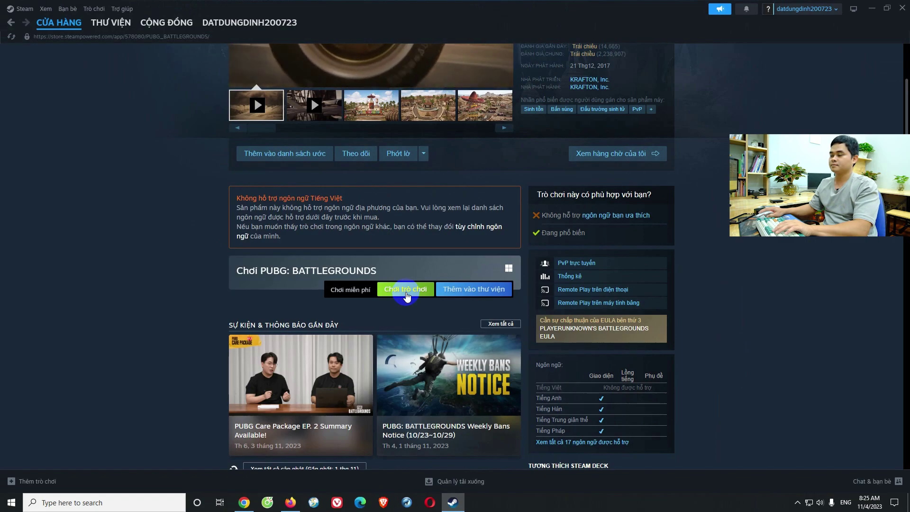
pyautogui.click(407, 293)
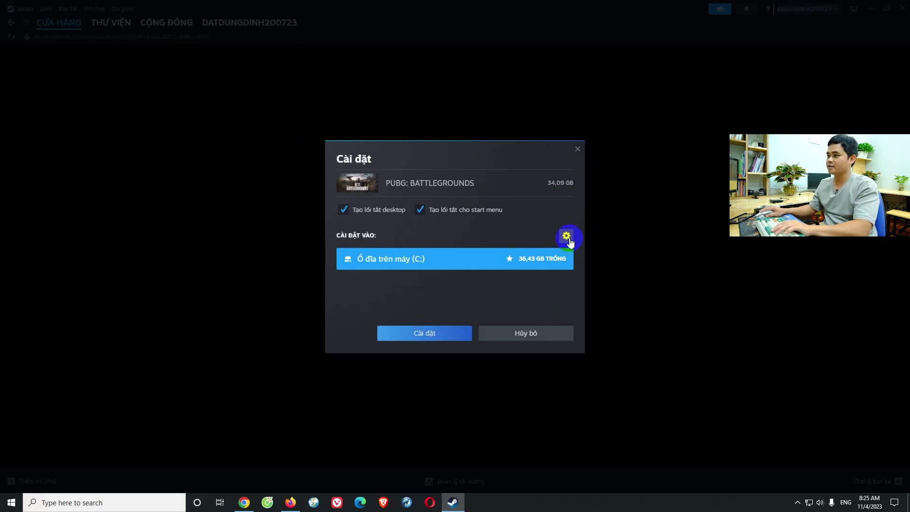
# Step: Add drive D: as a Steam storage library, then reopen the PUBG install dialog showing DATA 1 (D:)
pyautogui.click(567, 236)
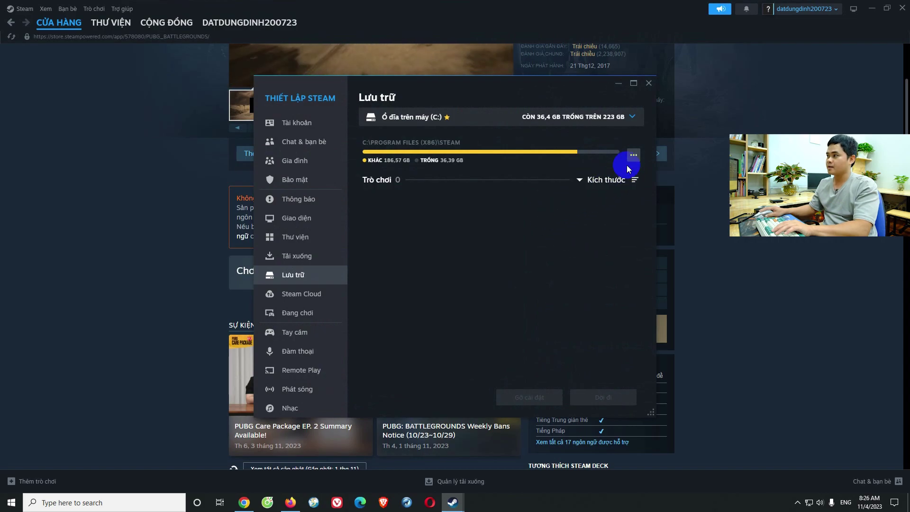
pyautogui.click(634, 161)
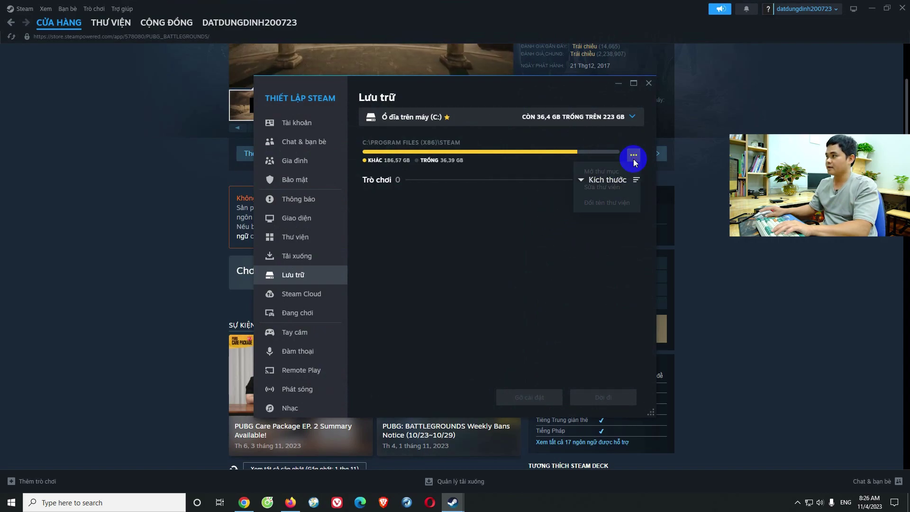
pyautogui.click(601, 169)
pyautogui.click(630, 116)
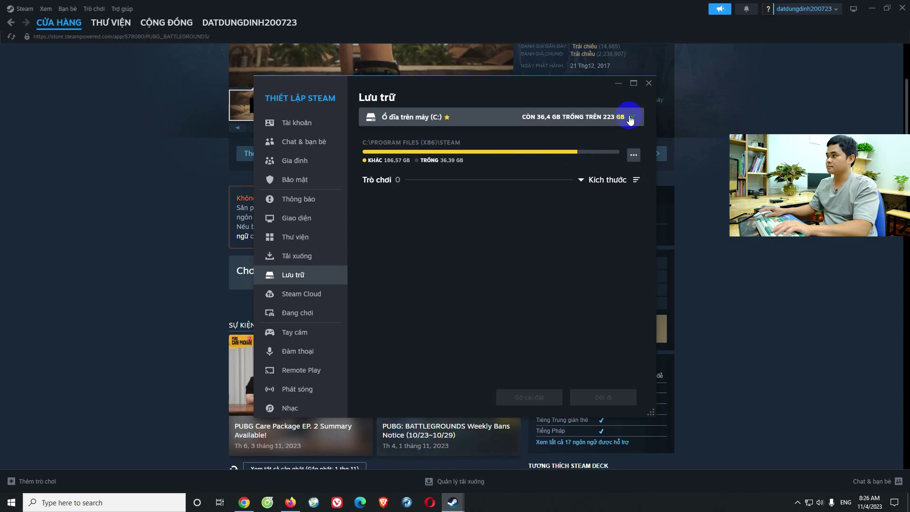
pyautogui.click(425, 163)
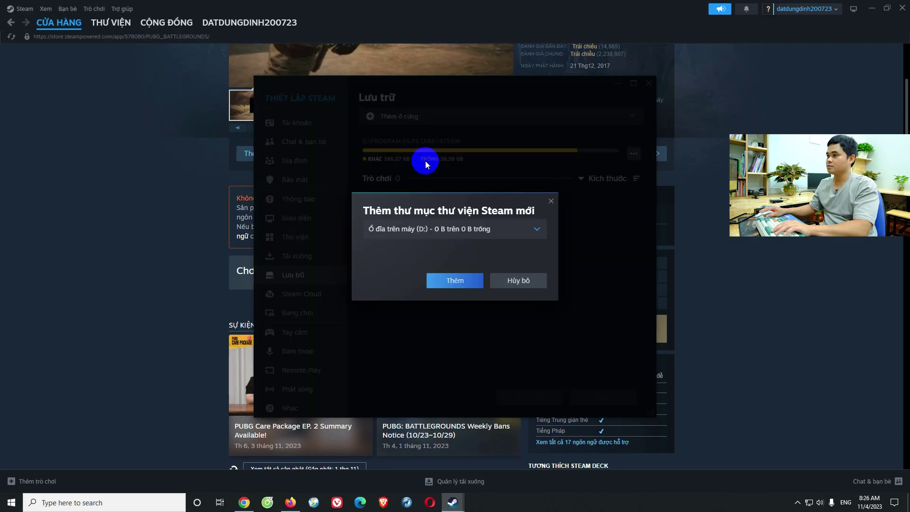
pyautogui.click(458, 231)
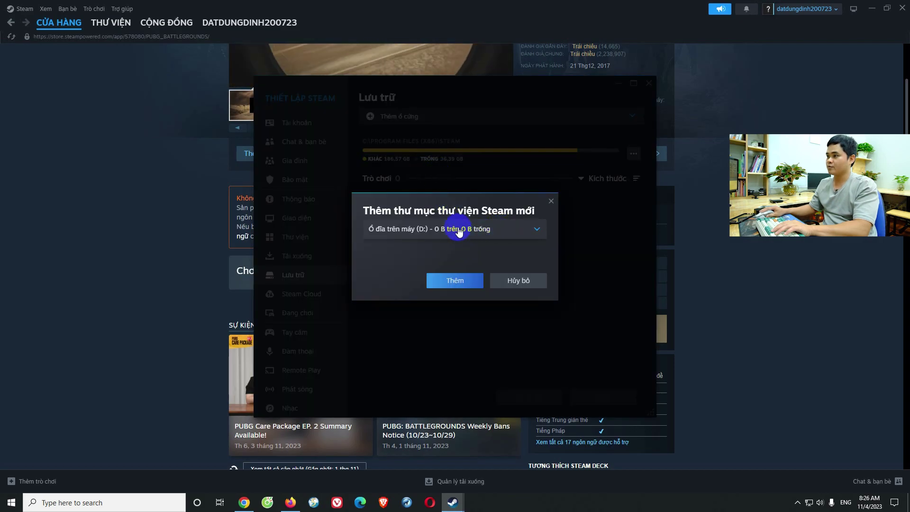
pyautogui.click(522, 228)
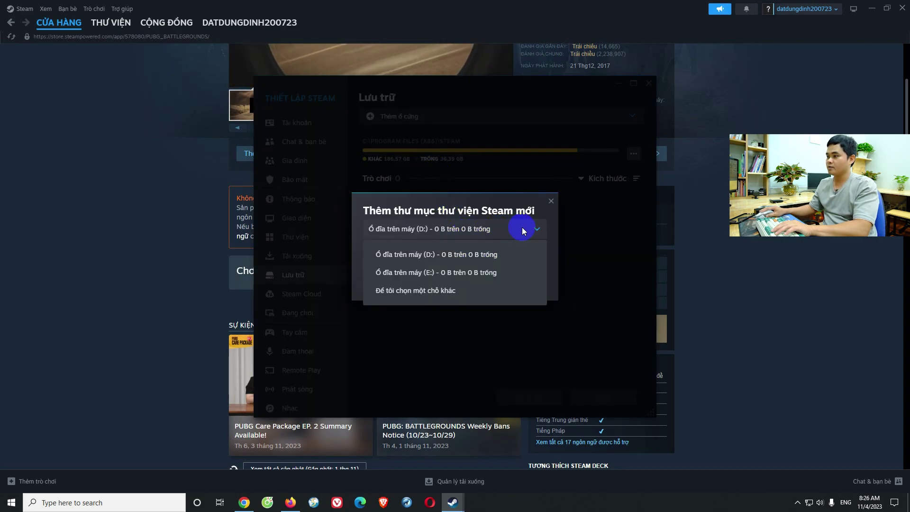
pyautogui.click(437, 256)
pyautogui.click(467, 280)
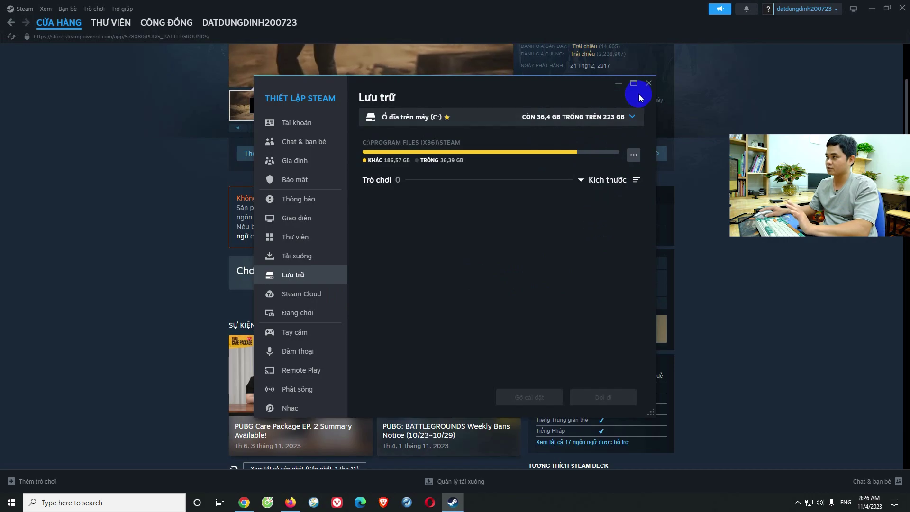
pyautogui.click(649, 83)
pyautogui.click(411, 290)
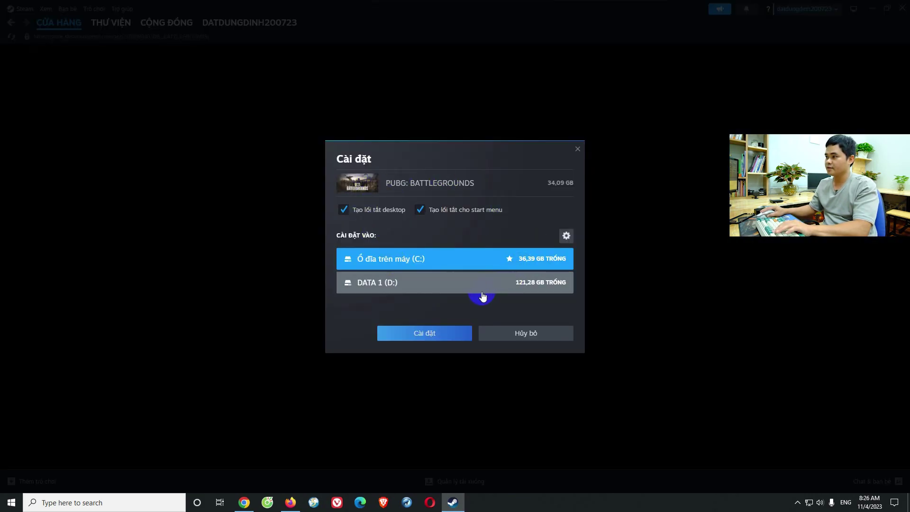
# Step: Choose DATA 1 (D:) as the PUBG: BATTLEGROUNDS install drive, install, and accept the EULA (Đồng ý)
pyautogui.click(423, 291)
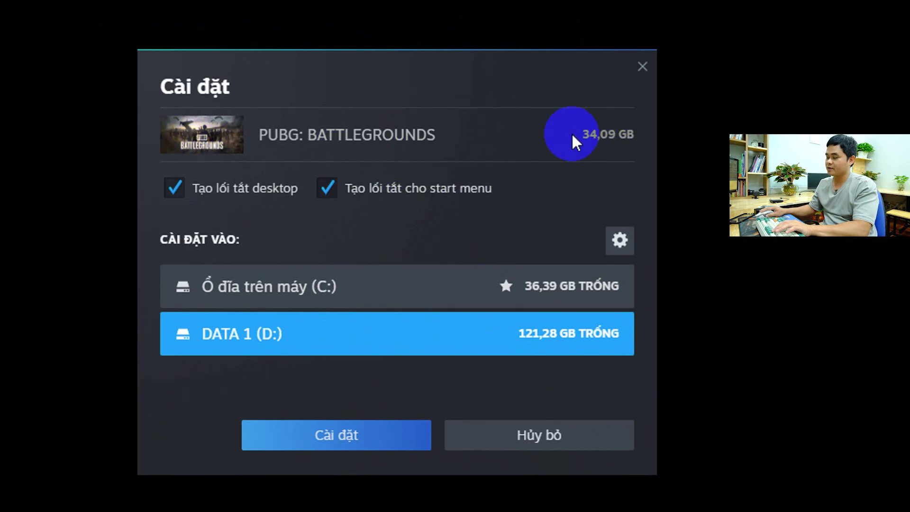
pyautogui.click(261, 339)
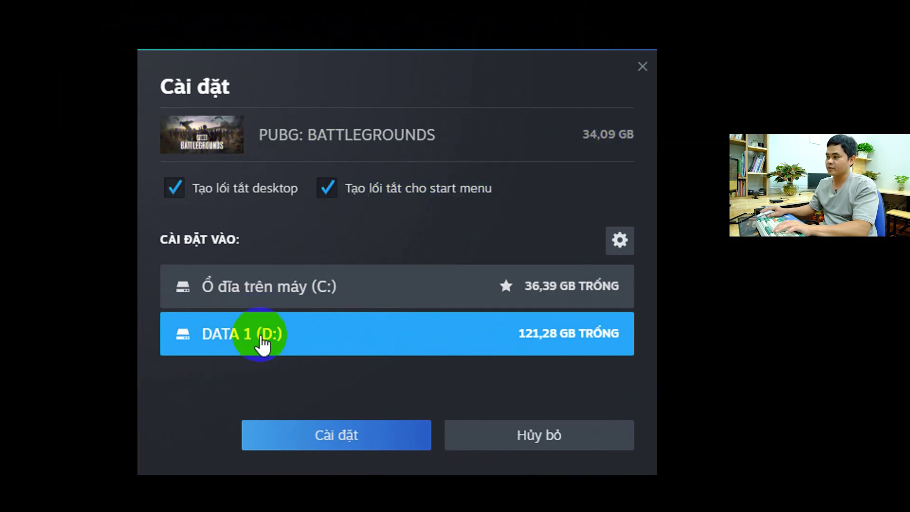
pyautogui.click(308, 399)
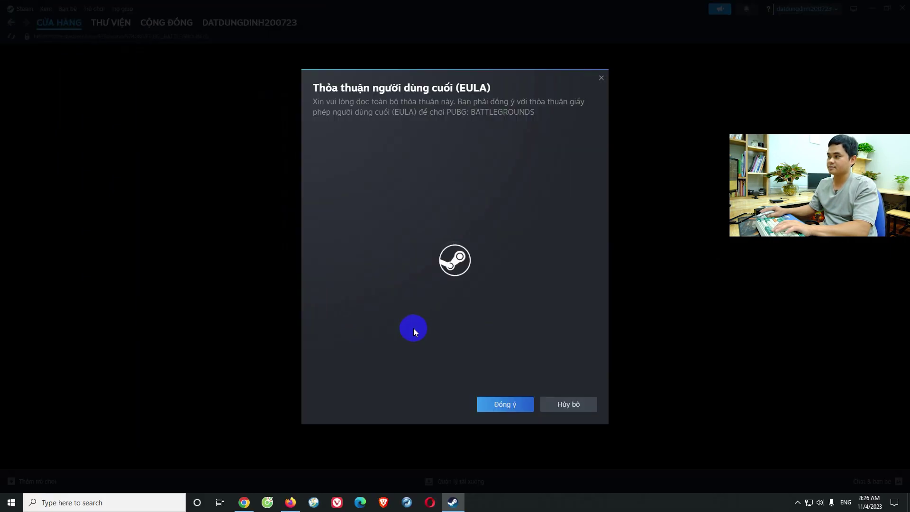
pyautogui.click(502, 404)
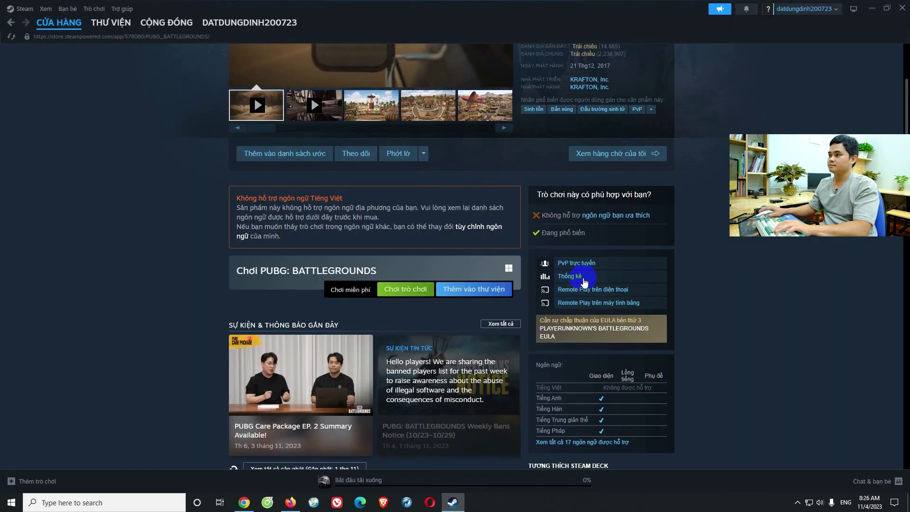
# Step: Go to THƯ VIỆN and select PUBG: BATTLEGROUNDS to watch its 33,13 GB download progress
pyautogui.scroll(3, 698, 282)
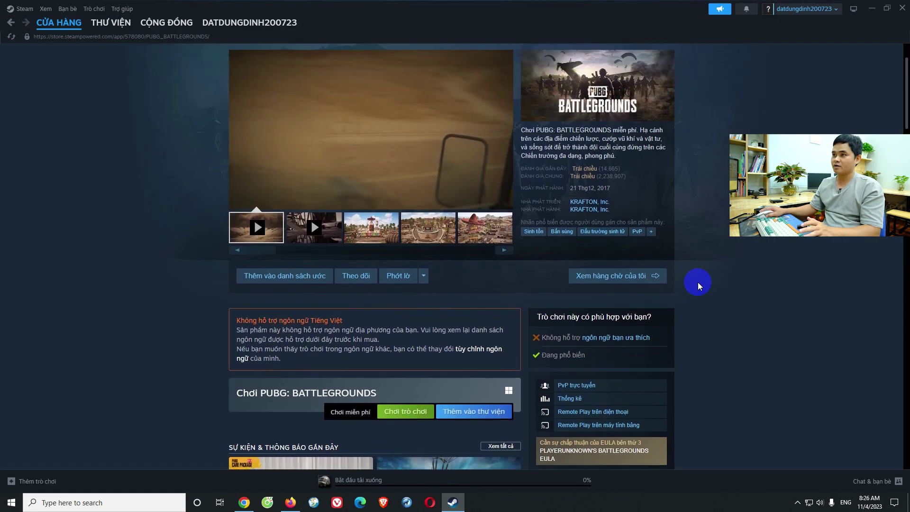
pyautogui.scroll(-3, 697, 283)
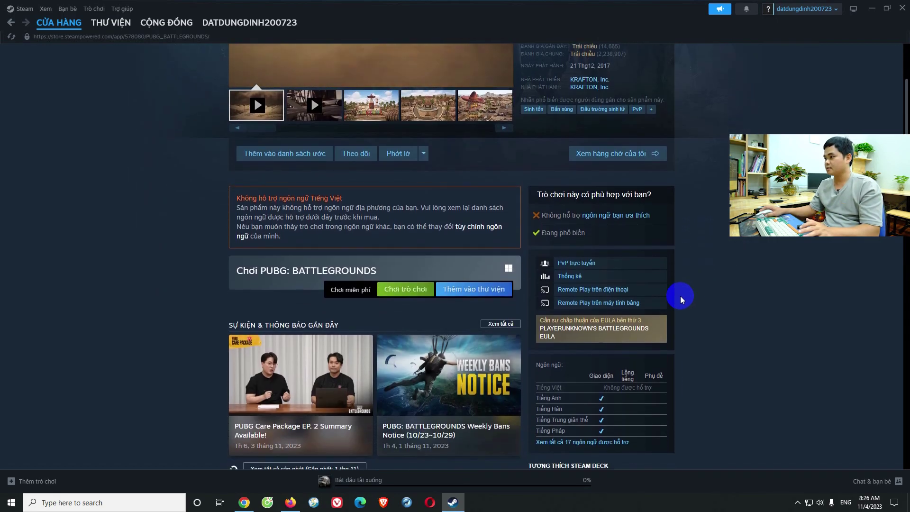
pyautogui.scroll(5, 489, 284)
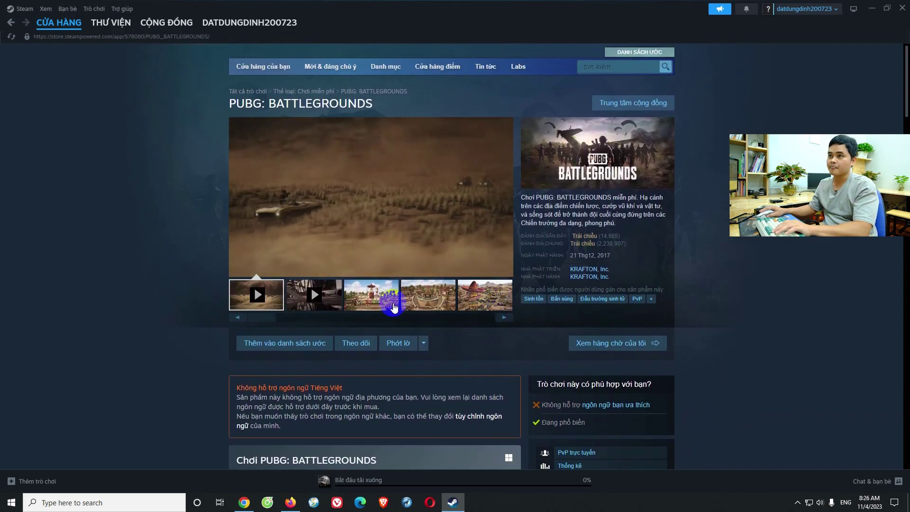
pyautogui.moveTo(110, 25)
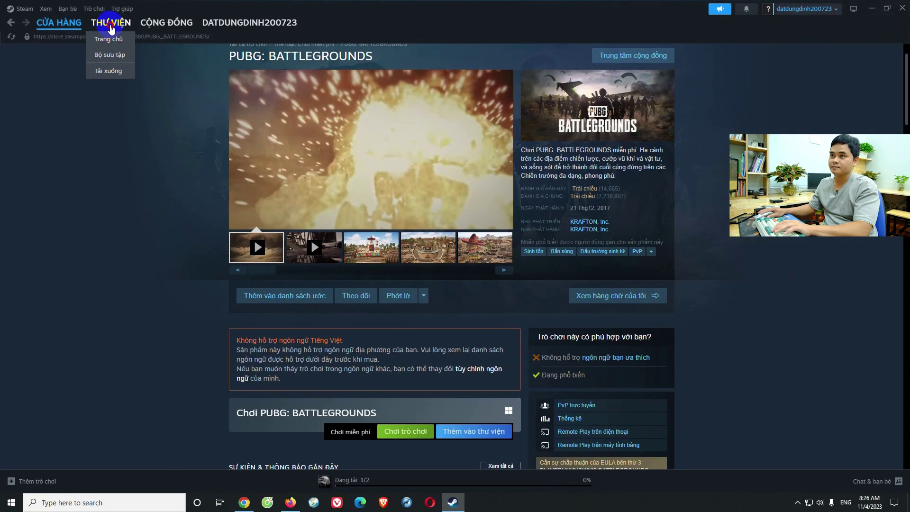
pyautogui.click(221, 53)
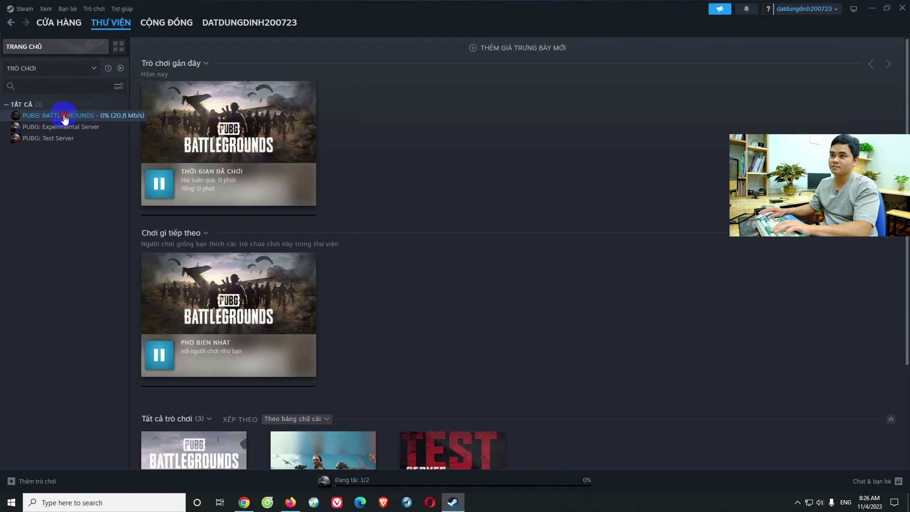
pyautogui.click(128, 232)
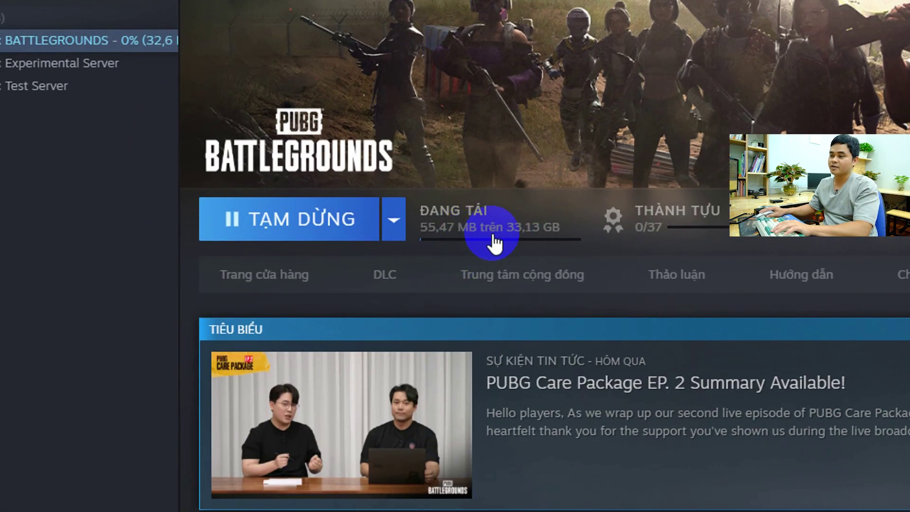
pyautogui.click(289, 237)
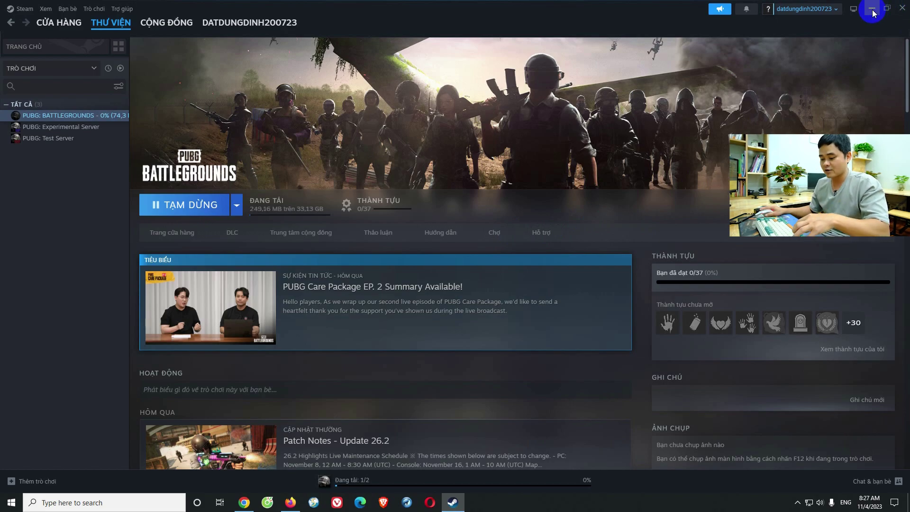
# Step: Launch Notepad from the Run box by typing 'not'
pyautogui.press('super+r')
pyautogui.write('not')
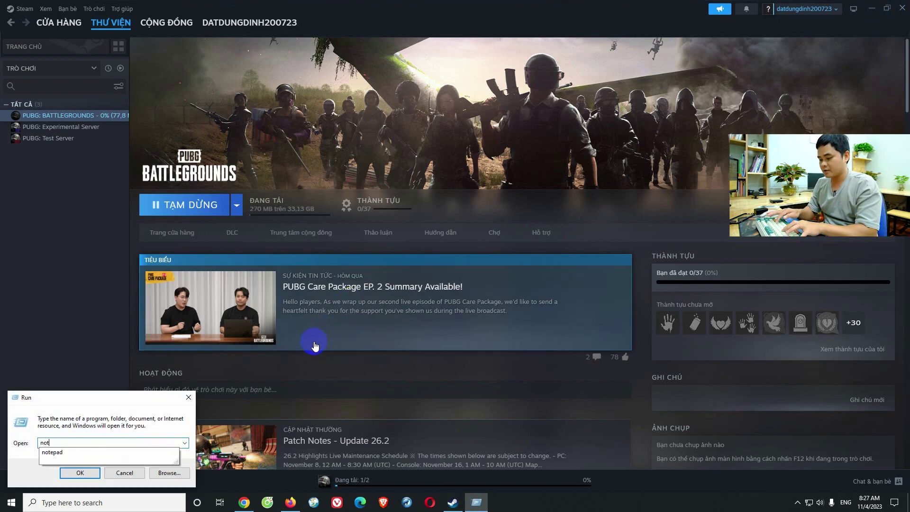
pyautogui.press('Return')
# Step: Note the account's e-mail address after 'Email :' and start an 'mk :' line with the password
pyautogui.write('Email :')
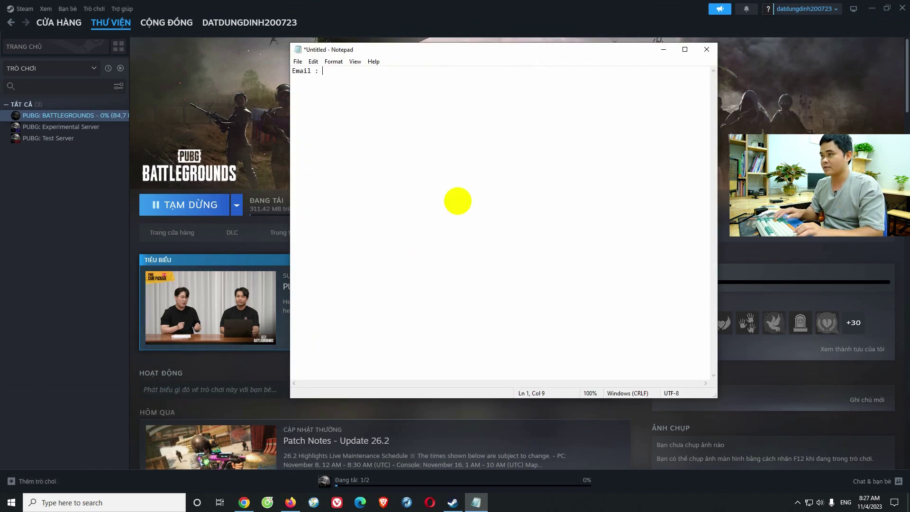
pyautogui.press('BackSpace')
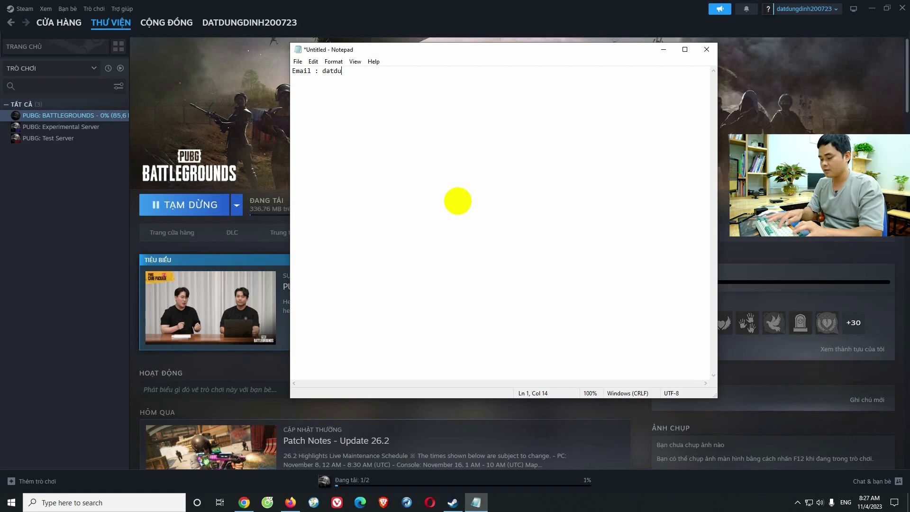
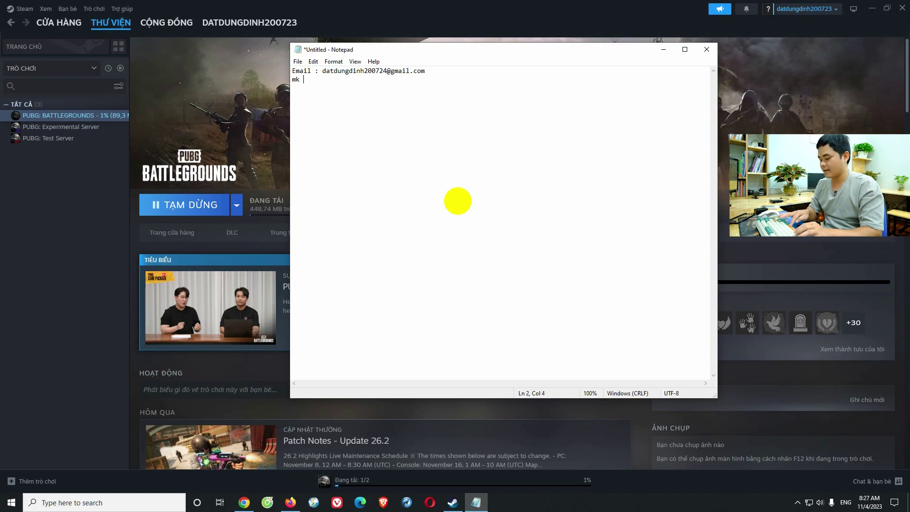
pyautogui.press('Return')
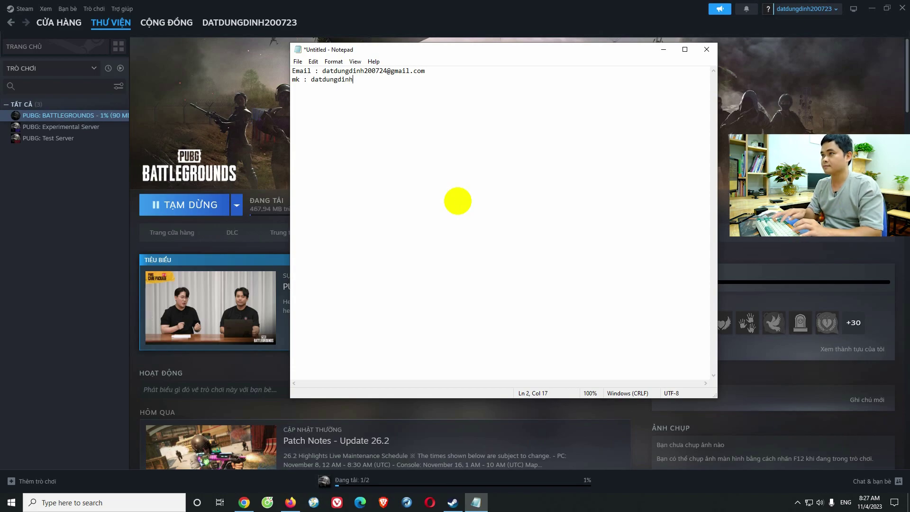